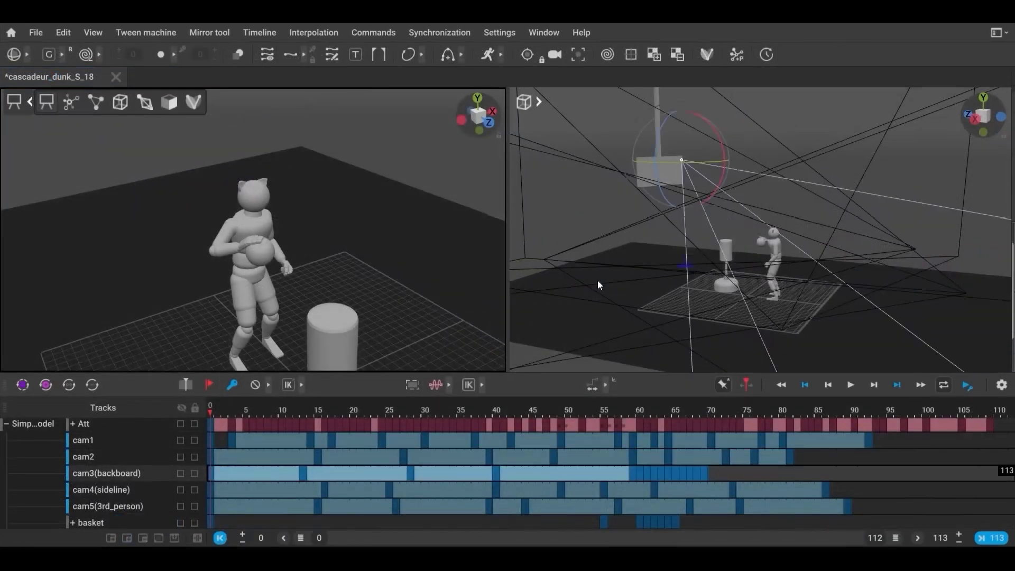
{"action": "mouse_move", "coordinate": [718, 193]}
{"action": "left_mouse_down"}
{"action": "mouse_move", "coordinate": [678, 179]}
{"action": "mouse_move", "coordinate": [704, 179]}
{"action": "left_mouse_up"}
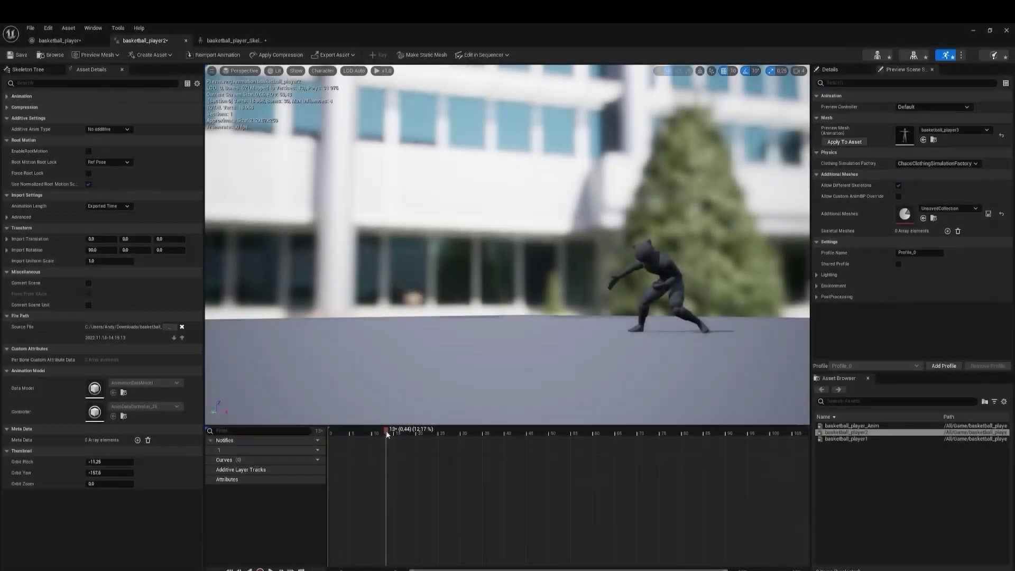
{"action": "left_click_drag", "start_coordinate": [386, 430], "coordinate": [851, 443]}
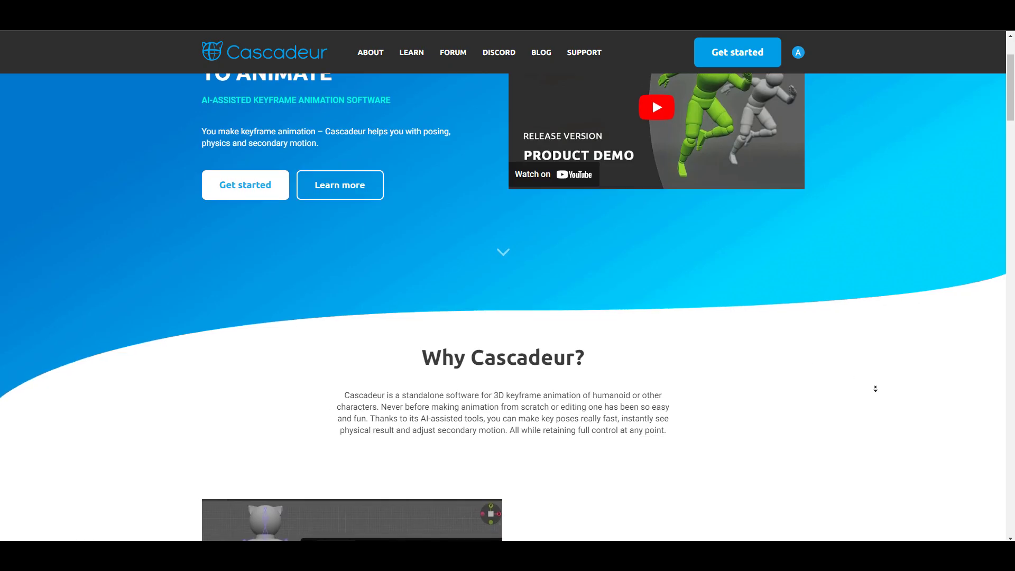
{"action": "middle_click", "coordinate": [893, 391]}
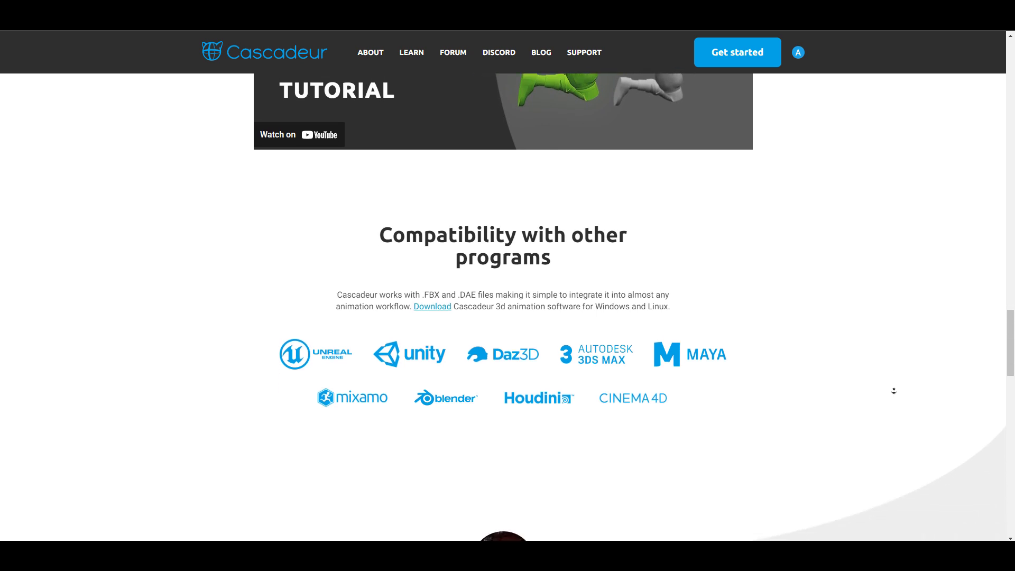
{"action": "middle_click", "coordinate": [895, 390]}
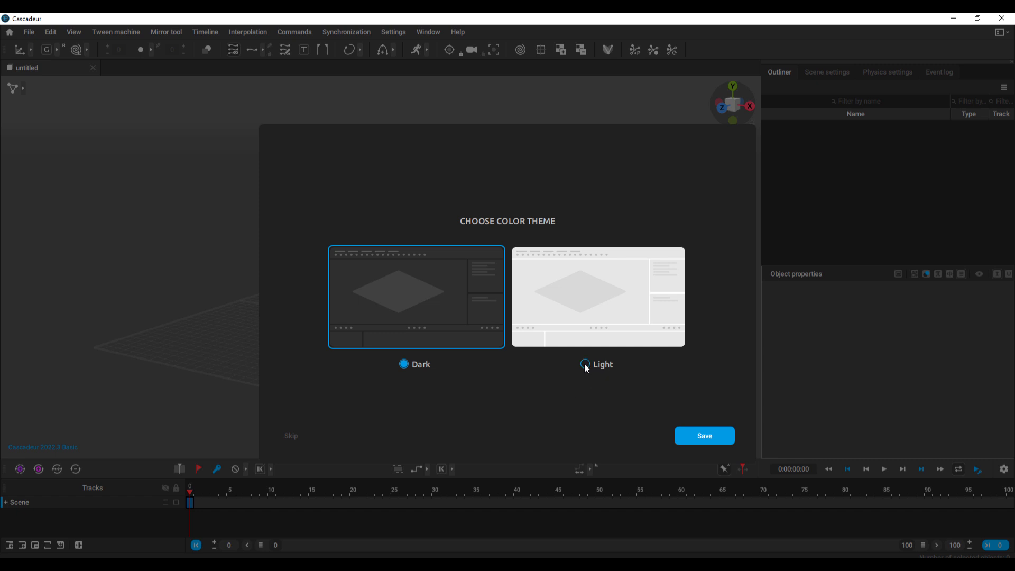
Keep the dark color theme and open the sample scene of the standard model with sabers
{"action": "left_click", "coordinate": [722, 438]}
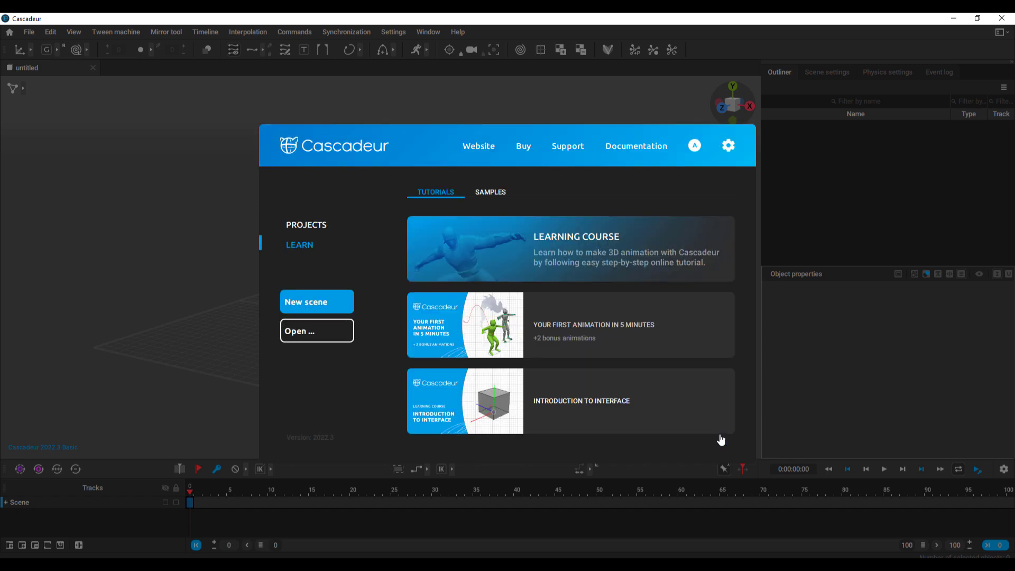
{"action": "left_click", "coordinate": [501, 197]}
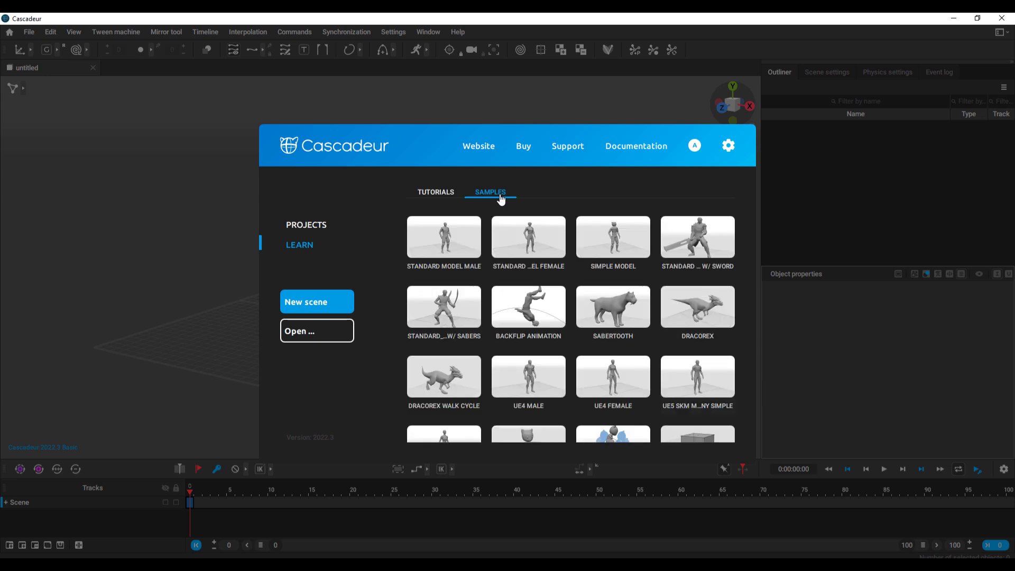
{"action": "scroll", "coordinate": [500, 271], "scroll_direction": "down", "scroll_amount": 2}
{"action": "scroll", "coordinate": [512, 328], "scroll_direction": "up", "scroll_amount": 1}
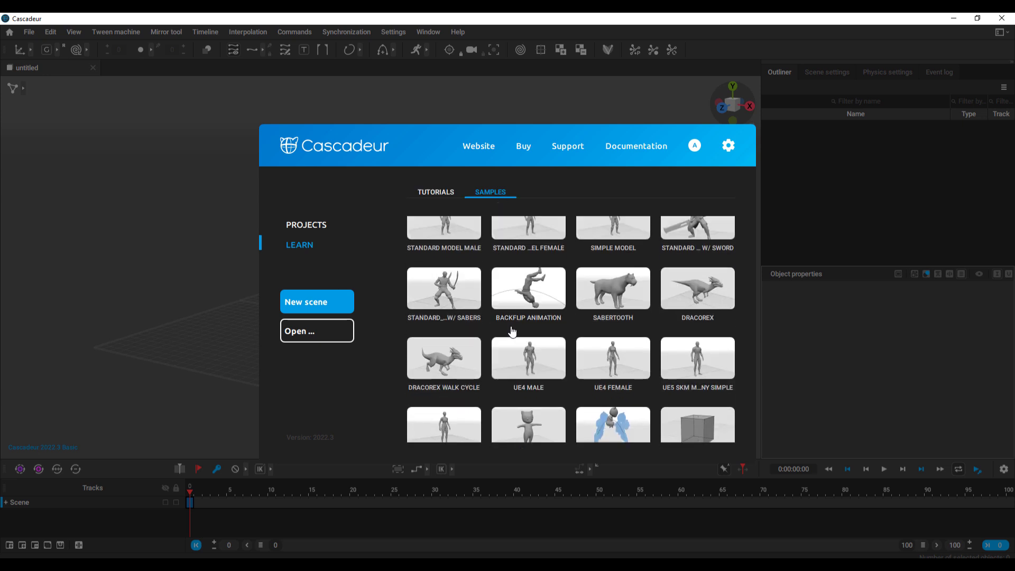
{"action": "scroll", "coordinate": [512, 332], "scroll_direction": "up", "scroll_amount": 1}
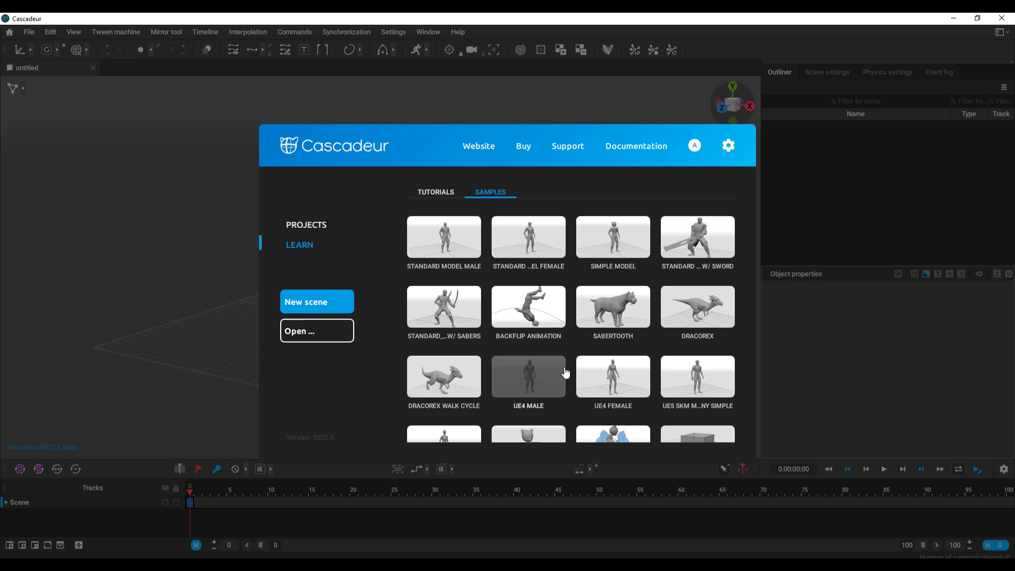
{"action": "scroll", "coordinate": [618, 332], "scroll_direction": "down", "scroll_amount": 2}
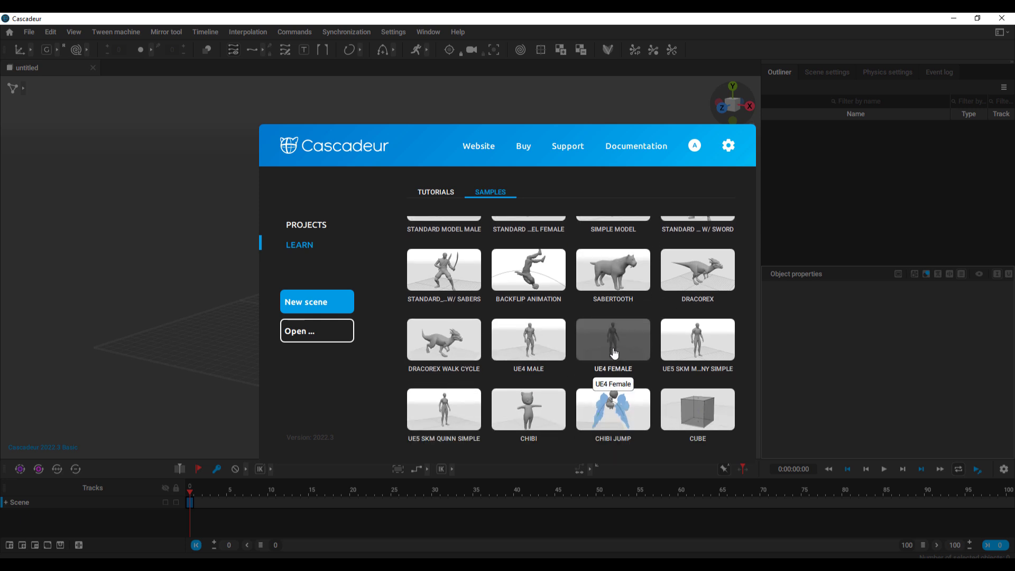
{"action": "scroll", "coordinate": [613, 353], "scroll_direction": "up", "scroll_amount": 2}
{"action": "left_click", "coordinate": [465, 312]}
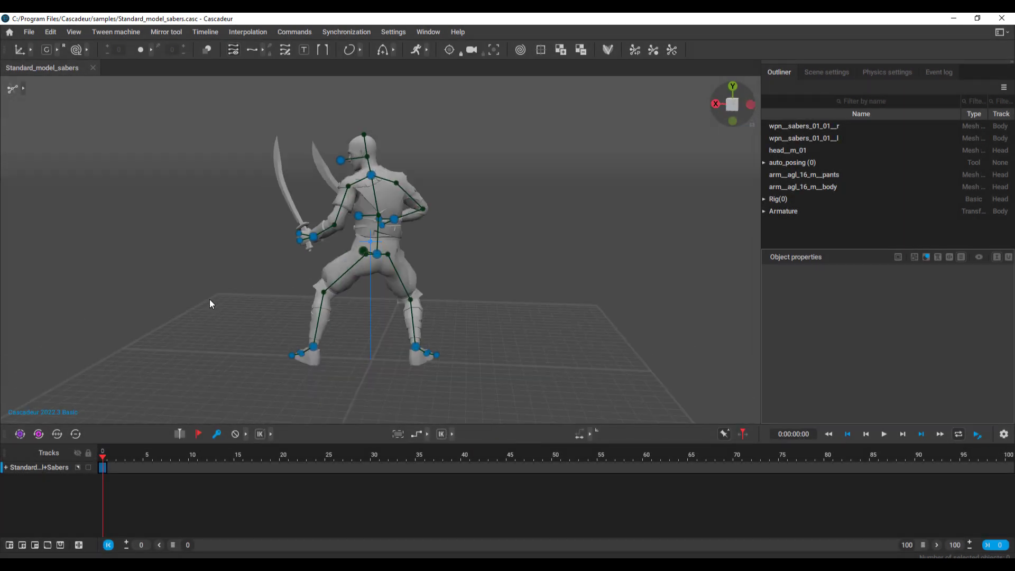
Select all control points of the character and move the whole figure back along the X axis to the grid's edge
{"action": "left_click_drag", "start_coordinate": [209, 304], "coordinate": [545, 303], "text": "alt"}
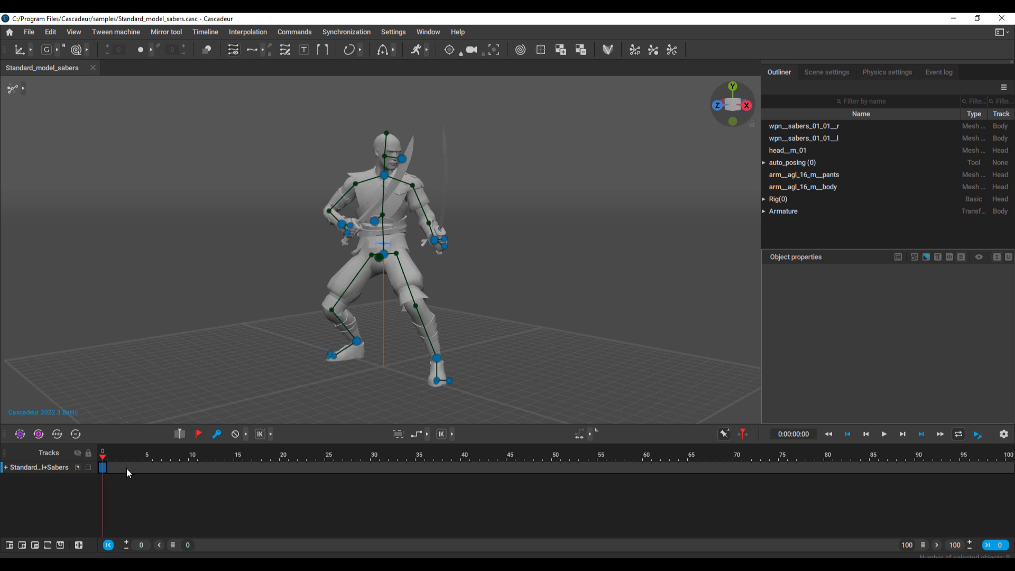
{"action": "scroll", "coordinate": [382, 323], "scroll_direction": "down", "scroll_amount": 5}
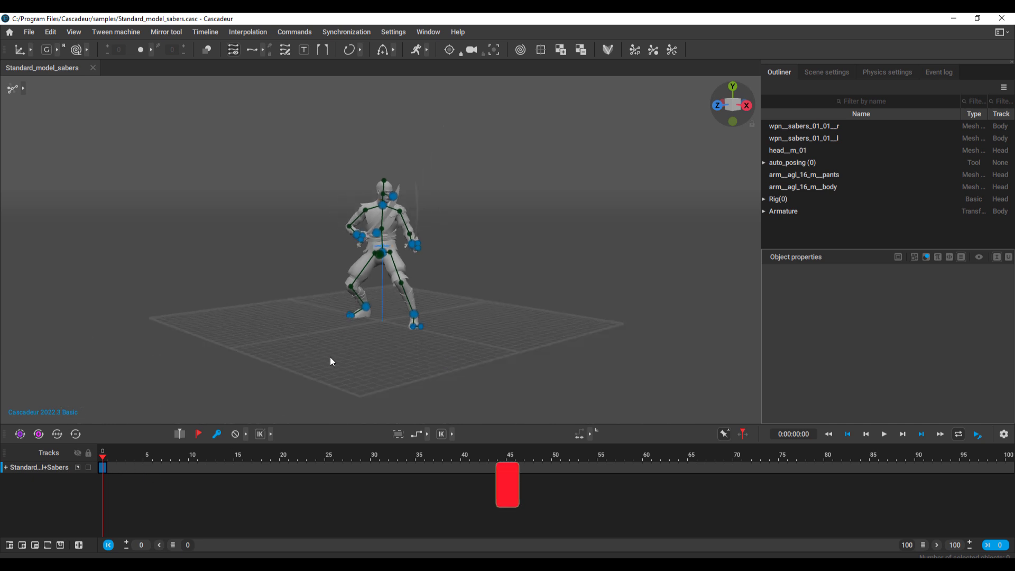
{"action": "left_click_drag", "start_coordinate": [331, 360], "coordinate": [450, 349], "text": "alt"}
{"action": "scroll", "coordinate": [369, 331], "scroll_direction": "up", "scroll_amount": 3}
{"action": "key", "text": "ctrl+a"}
{"action": "left_click_drag", "start_coordinate": [455, 255], "coordinate": [270, 255]}
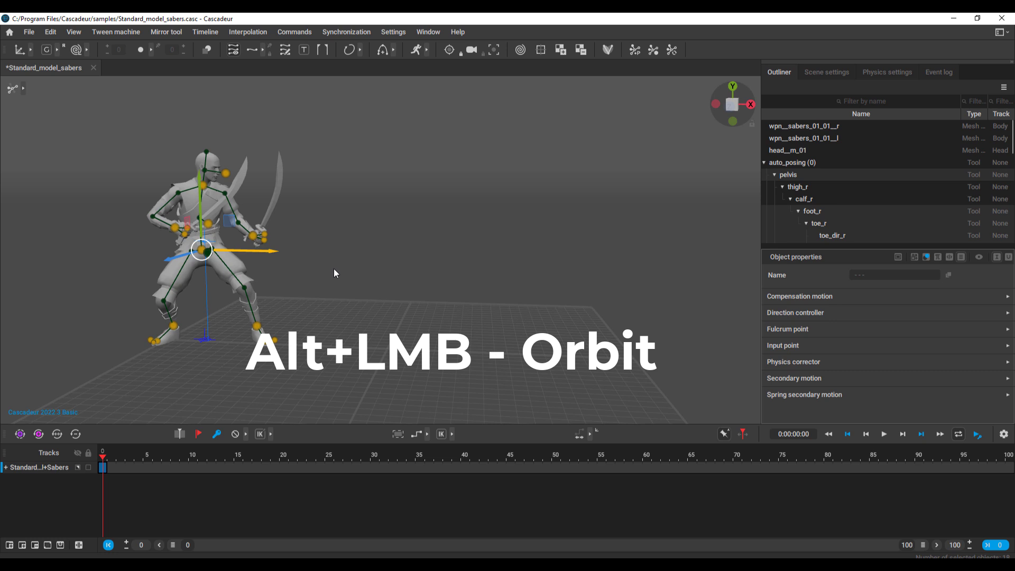
Create a key at frame 24 with the whole character moved forward along the X axis
{"action": "left_click_drag", "start_coordinate": [420, 274], "coordinate": [291, 275], "text": "alt"}
{"action": "mouse_move", "coordinate": [311, 285]}
{"action": "middle_mouse_down", "text": "alt"}
{"action": "mouse_move", "coordinate": [405, 304]}
{"action": "mouse_move", "coordinate": [315, 294]}
{"action": "middle_mouse_up", "text": "alt"}
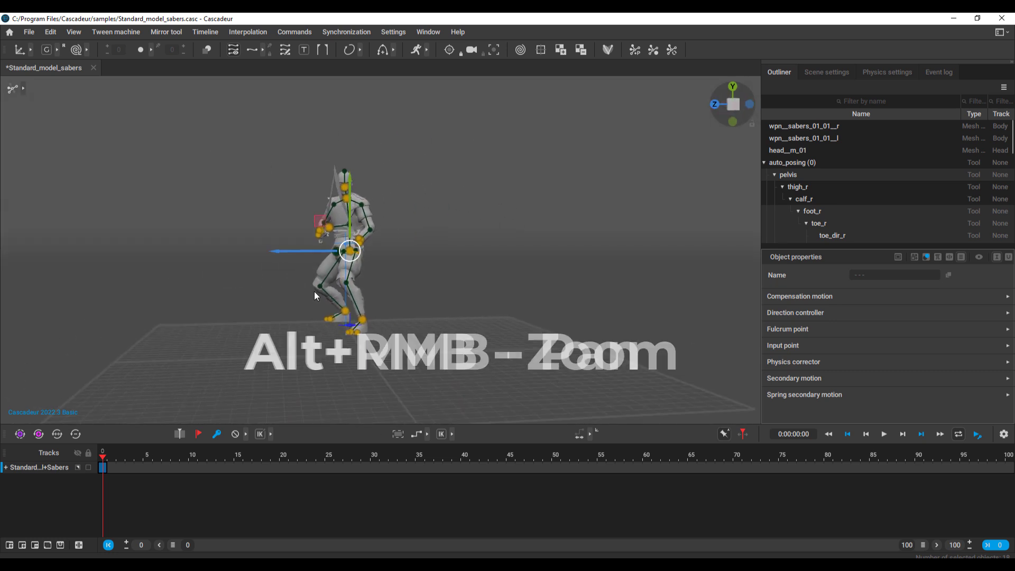
{"action": "right_click_drag", "start_coordinate": [315, 295], "coordinate": [245, 229], "text": "alt"}
{"action": "left_click_drag", "start_coordinate": [245, 229], "coordinate": [437, 274], "text": "alt"}
{"action": "scroll", "coordinate": [437, 274], "scroll_direction": "up", "scroll_amount": 2}
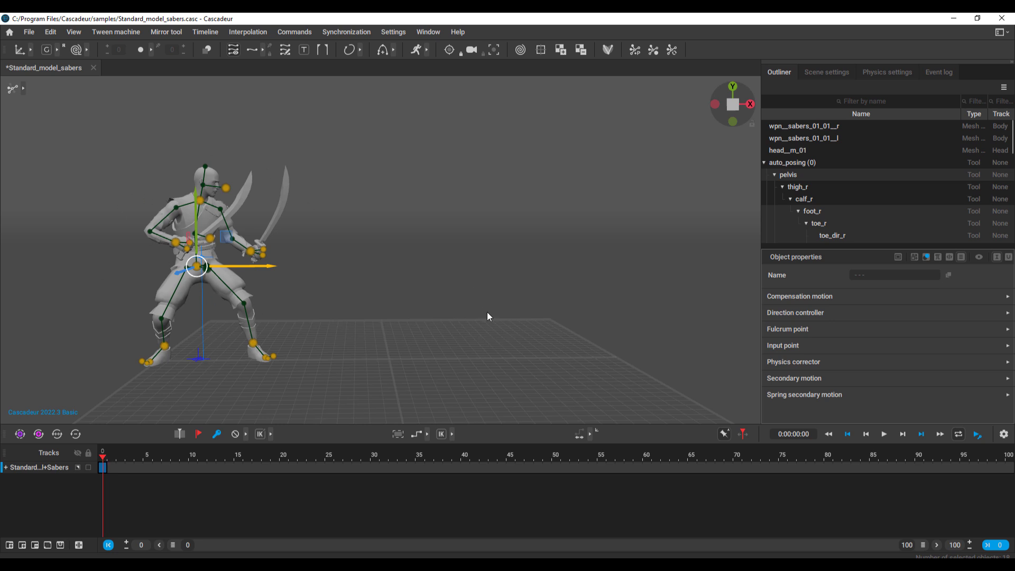
{"action": "left_click_drag", "start_coordinate": [106, 459], "coordinate": [325, 473]}
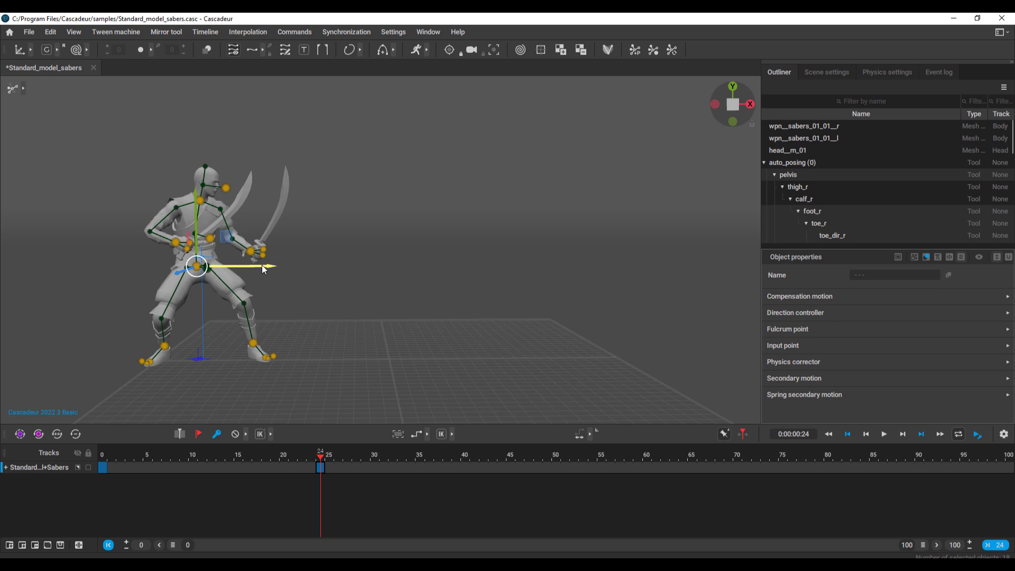
{"action": "left_click_drag", "start_coordinate": [263, 268], "coordinate": [470, 286]}
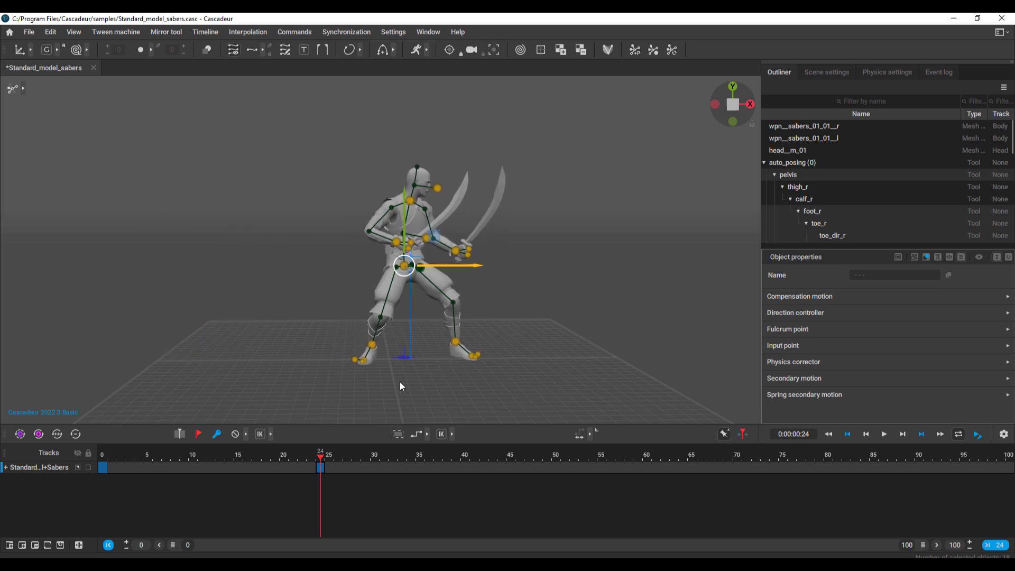
Create a mid-jump key at frame 12 by moving the character forward along X and raising it above the grid
{"action": "left_click", "coordinate": [212, 468]}
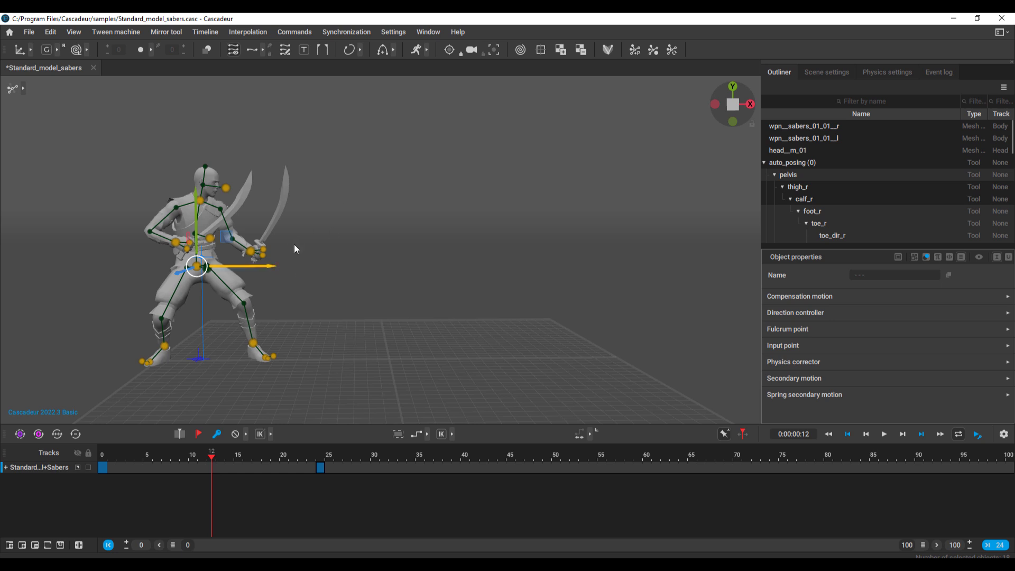
{"action": "left_click_drag", "start_coordinate": [272, 266], "coordinate": [365, 267]}
{"action": "left_click_drag", "start_coordinate": [293, 211], "coordinate": [293, 149]}
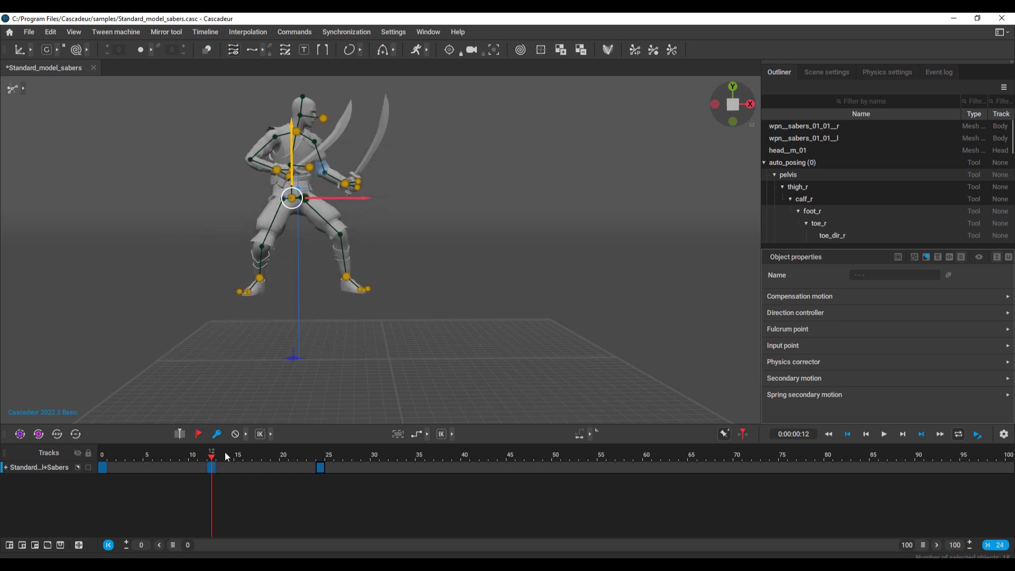
Compare the character's poses at and between the keys at frames 0, 12 and 24
{"action": "left_click", "coordinate": [147, 479]}
{"action": "left_click", "coordinate": [221, 478]}
{"action": "left_click", "coordinate": [329, 482]}
{"action": "left_click", "coordinate": [122, 476]}
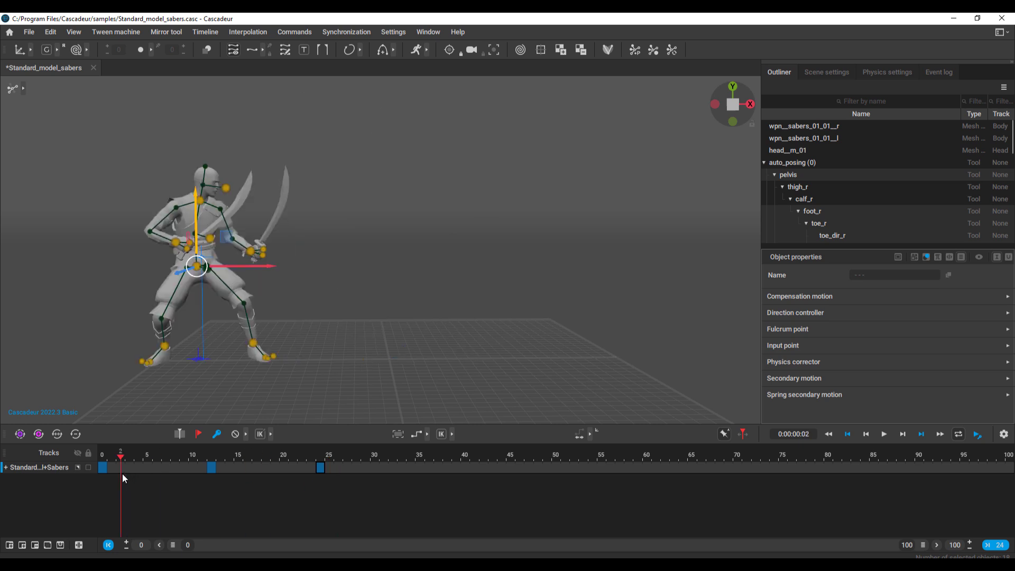
{"action": "left_click", "coordinate": [364, 475]}
{"action": "left_click", "coordinate": [127, 475]}
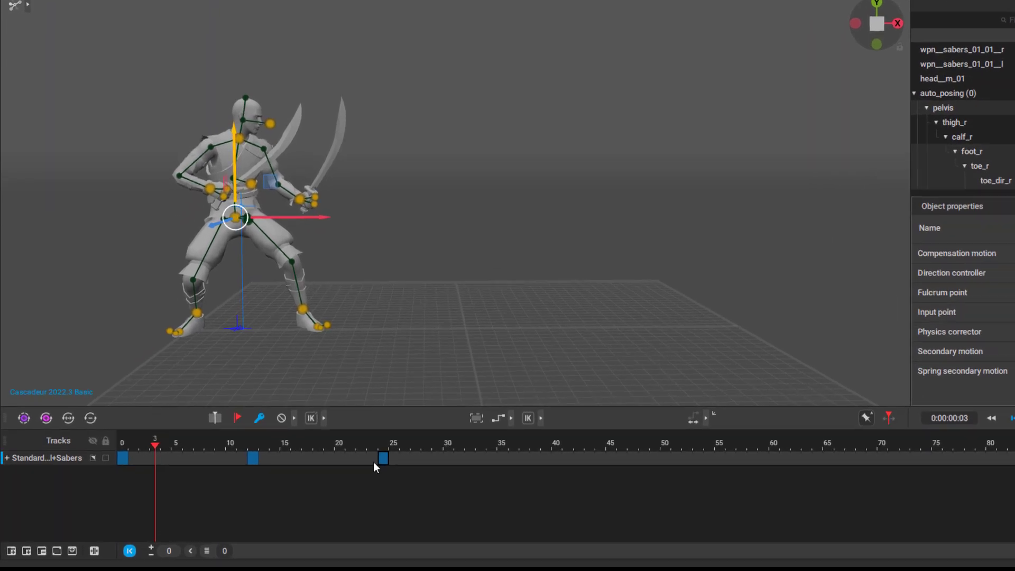
Apply smooth Bezier interpolation to the whole interval from frame 0 to frame 24
{"action": "left_click_drag", "start_coordinate": [417, 455], "coordinate": [61, 472]}
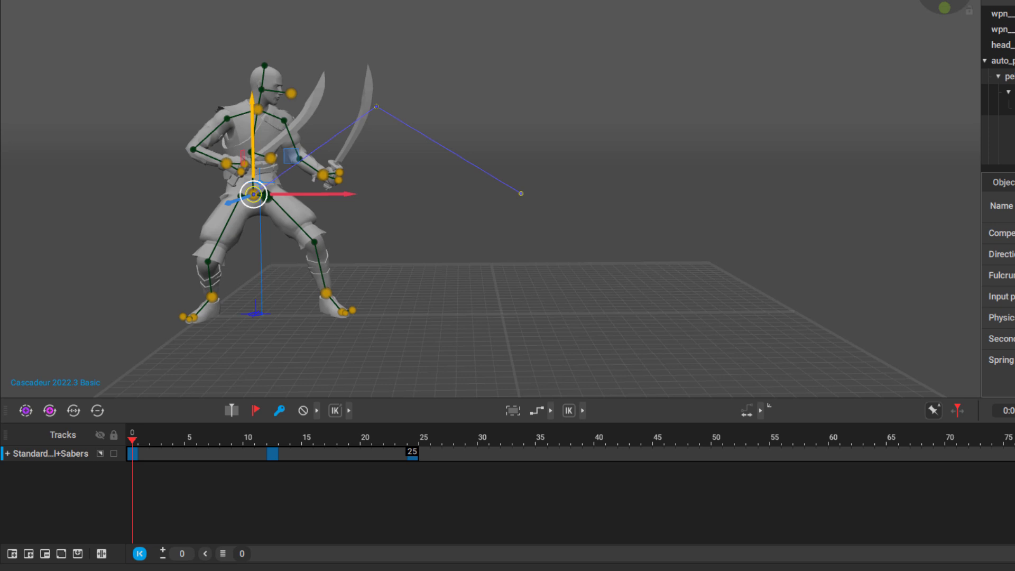
{"action": "left_click", "coordinate": [550, 410]}
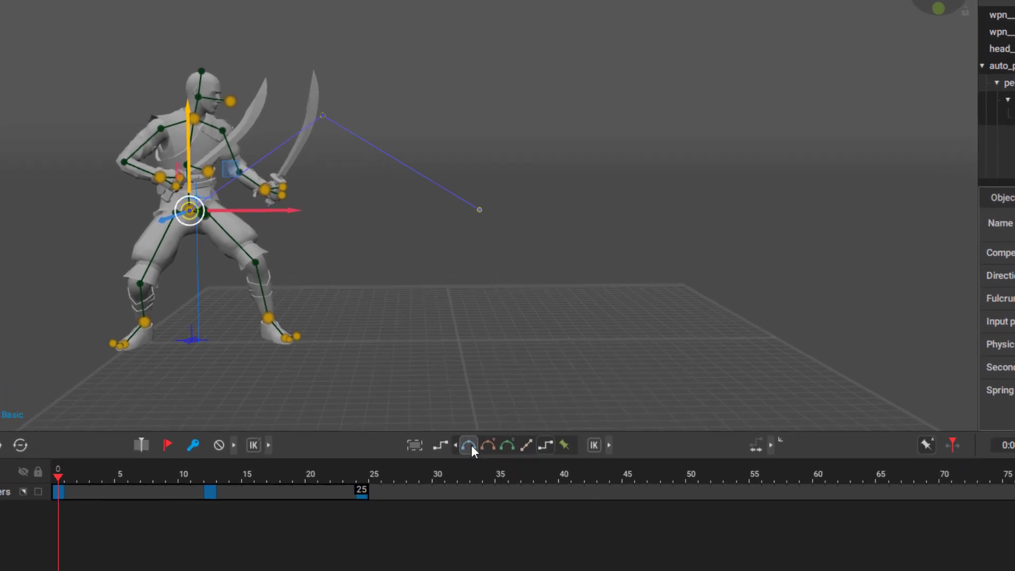
{"action": "left_click", "coordinate": [472, 447]}
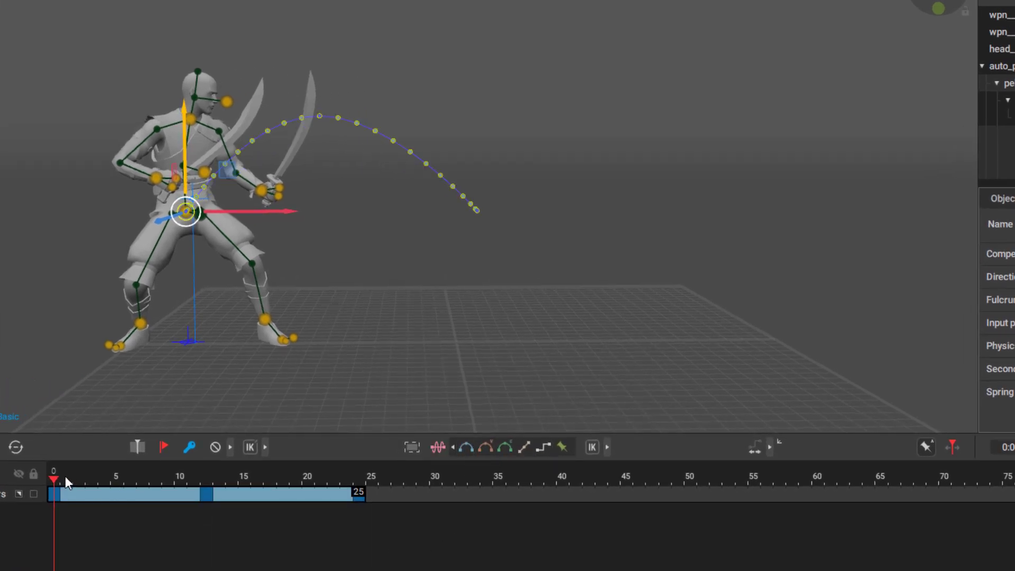
Scrub through the first frames of the jump and examine its curved trajectory
{"action": "left_click_drag", "start_coordinate": [65, 476], "coordinate": [104, 479]}
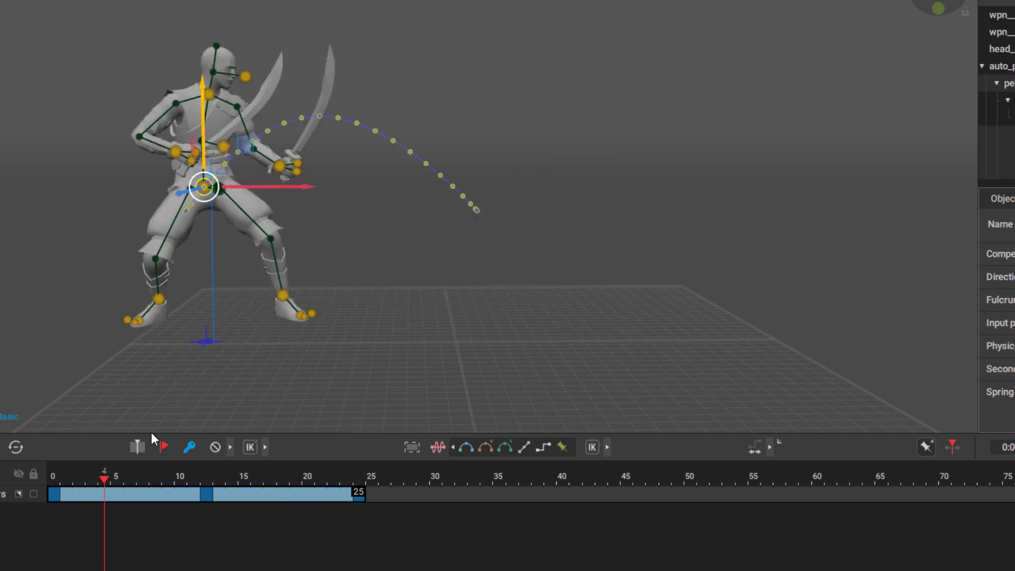
{"action": "left_click_drag", "start_coordinate": [151, 433], "coordinate": [51, 477]}
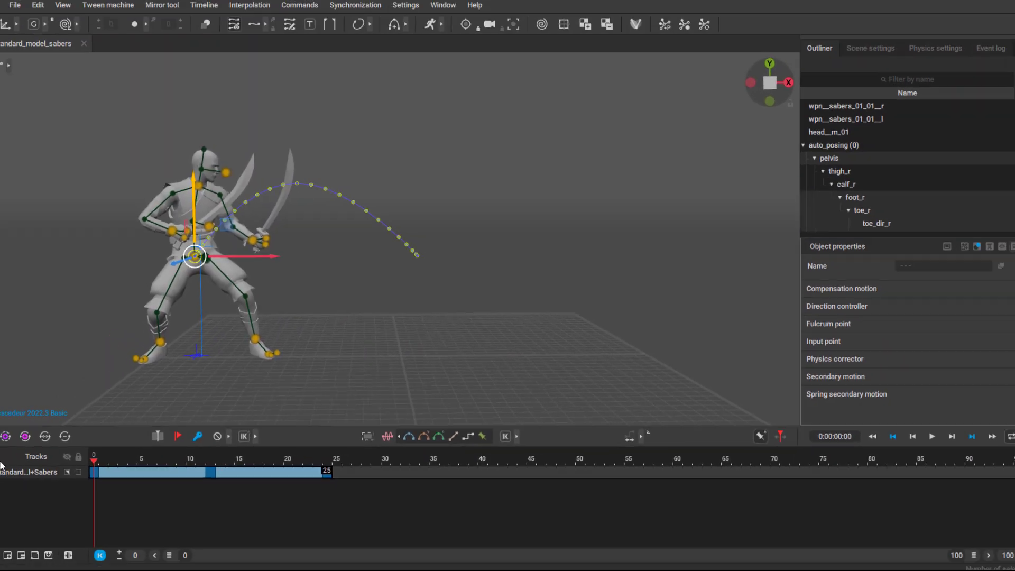
{"action": "scroll", "coordinate": [421, 307], "scroll_direction": "down", "scroll_amount": 3}
{"action": "left_click_drag", "start_coordinate": [421, 307], "coordinate": [421, 330], "text": "alt"}
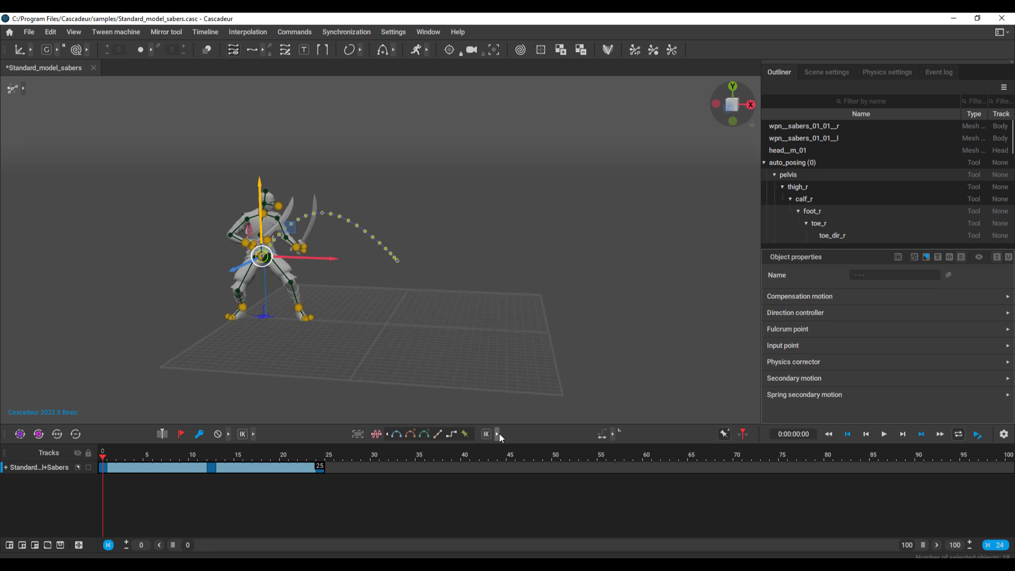
{"action": "left_click", "coordinate": [386, 434]}
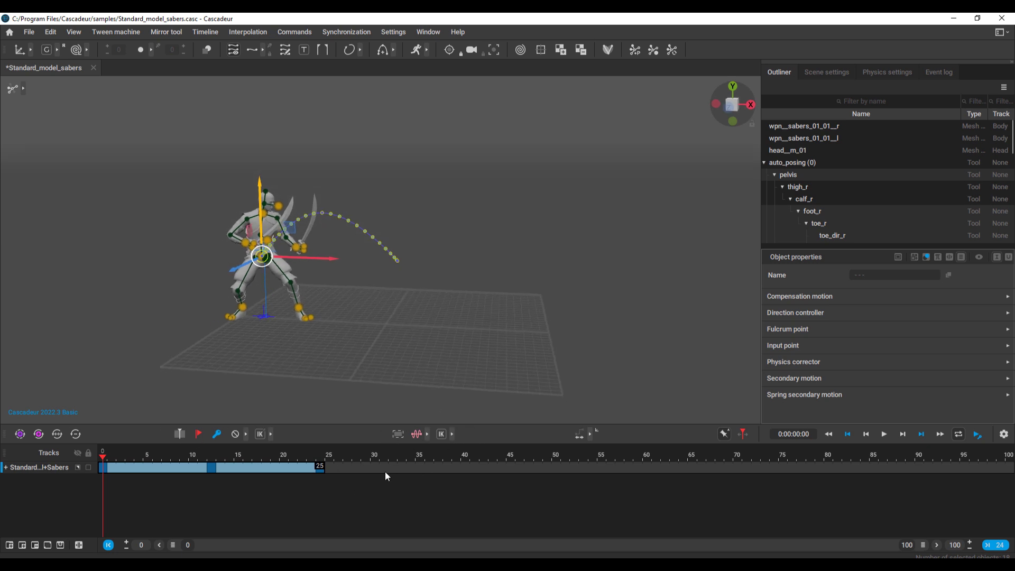
Apply linear interpolation from frame 24 to a key at frame 40, and end the visible timeline range at frame 40
{"action": "left_click_drag", "start_coordinate": [486, 456], "coordinate": [384, 464]}
{"action": "left_click", "coordinate": [527, 377]}
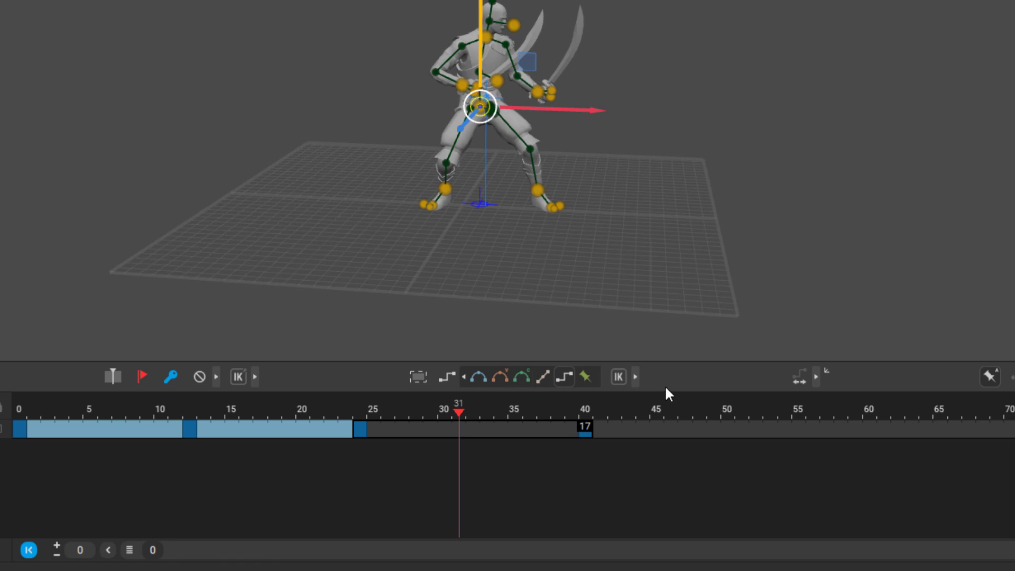
{"action": "left_click", "coordinate": [542, 377]}
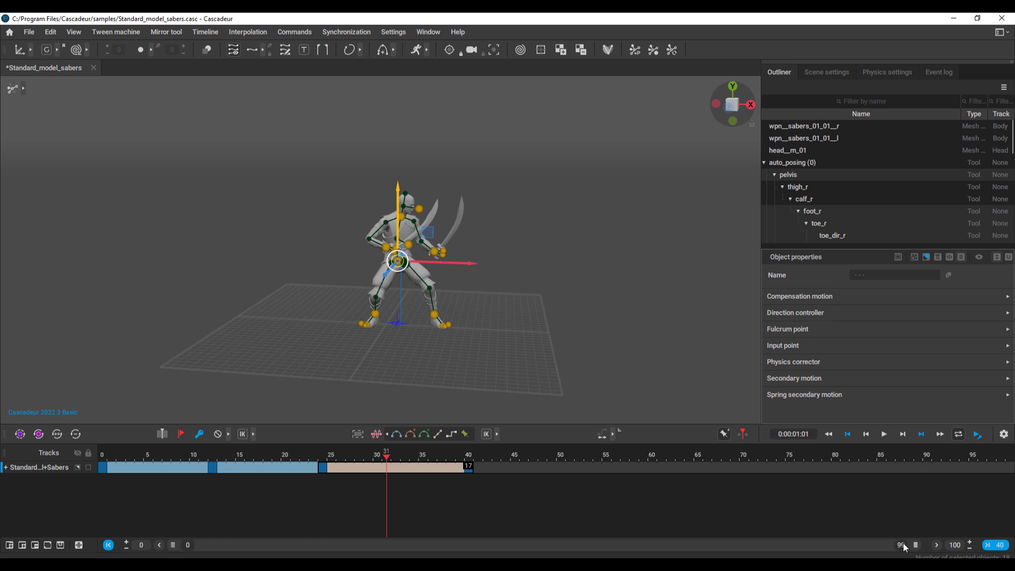
{"action": "left_click_drag", "start_coordinate": [903, 543], "coordinate": [481, 550]}
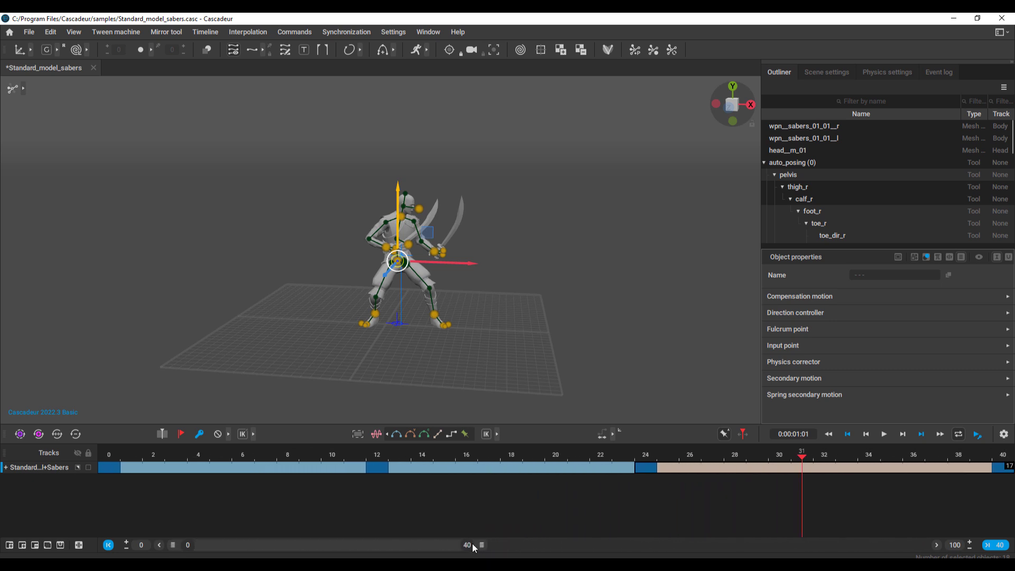
Select the character's entire track, turn on Auto Physics and play the animation from frame 0
{"action": "left_click", "coordinate": [62, 467]}
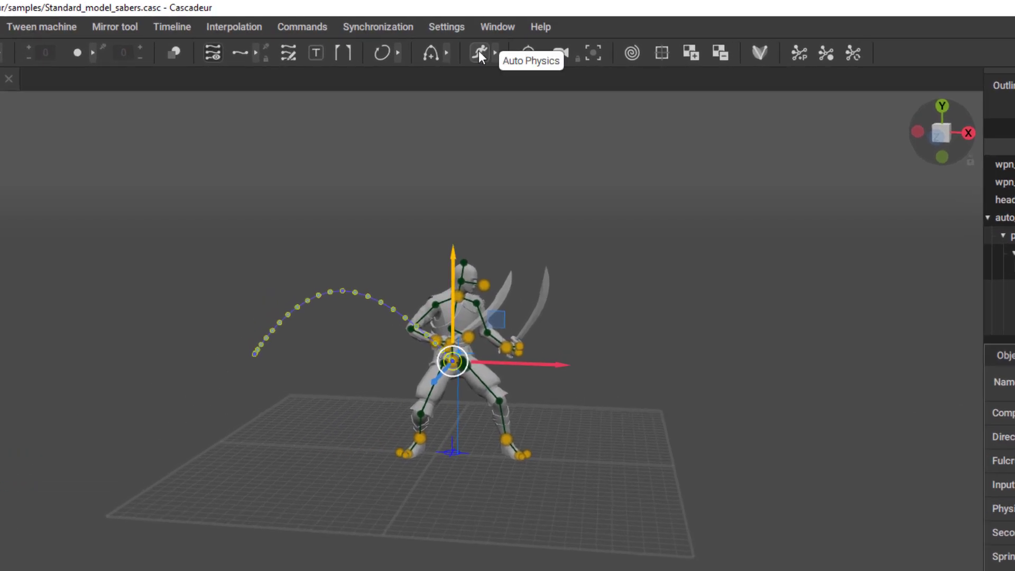
{"action": "left_click", "coordinate": [480, 53]}
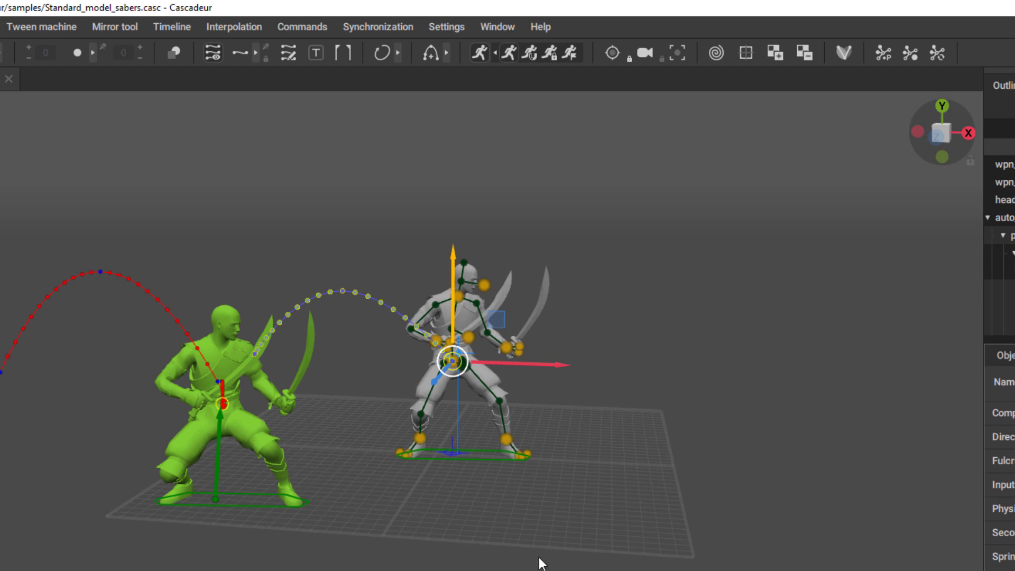
{"action": "left_click", "coordinate": [999, 556]}
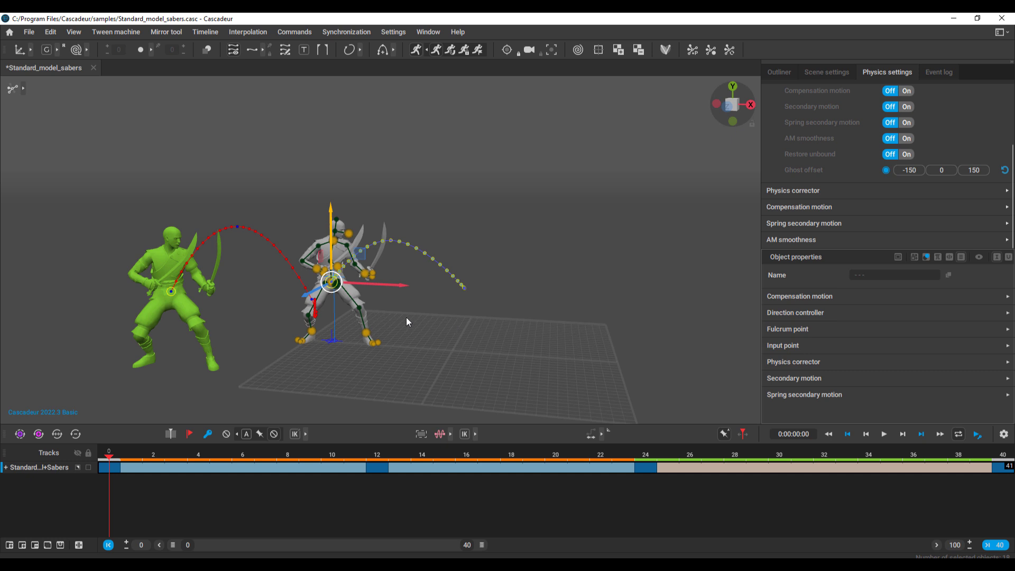
{"action": "key", "text": "space"}
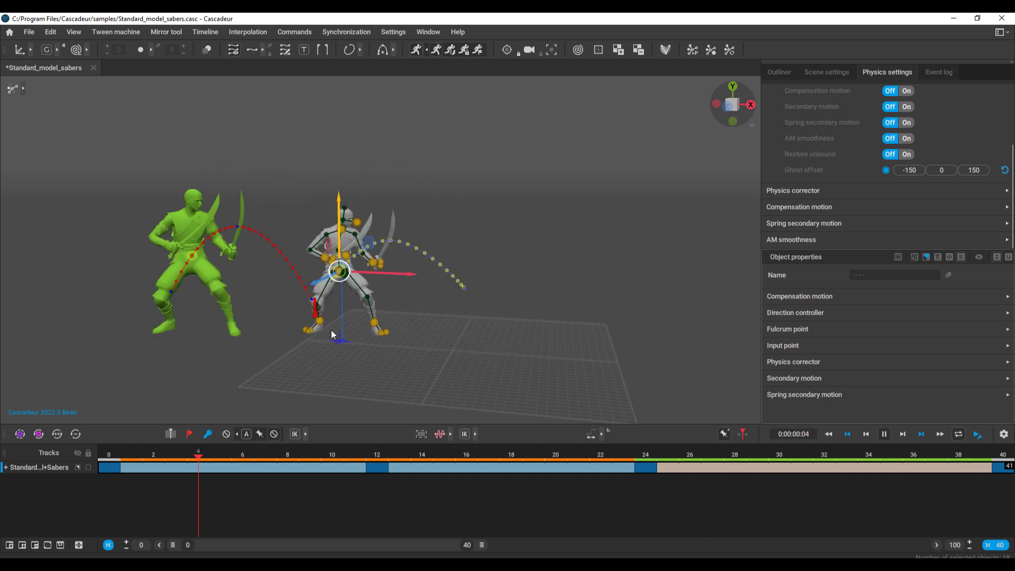
Play the jump and compare the Auto Physics ghost with the original animation
{"action": "key", "text": "space"}
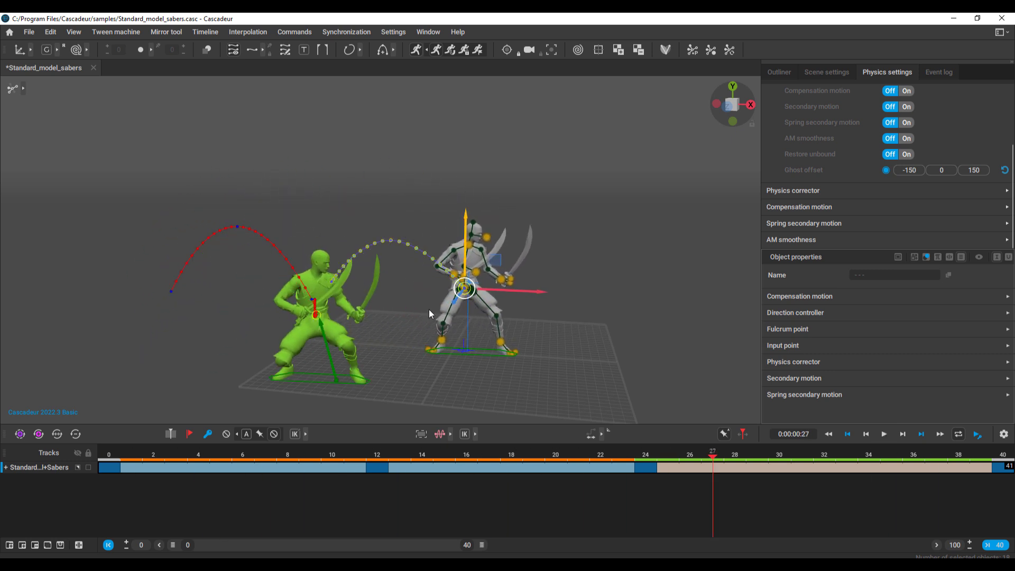
{"action": "left_click_drag", "start_coordinate": [409, 320], "coordinate": [392, 303], "text": "alt"}
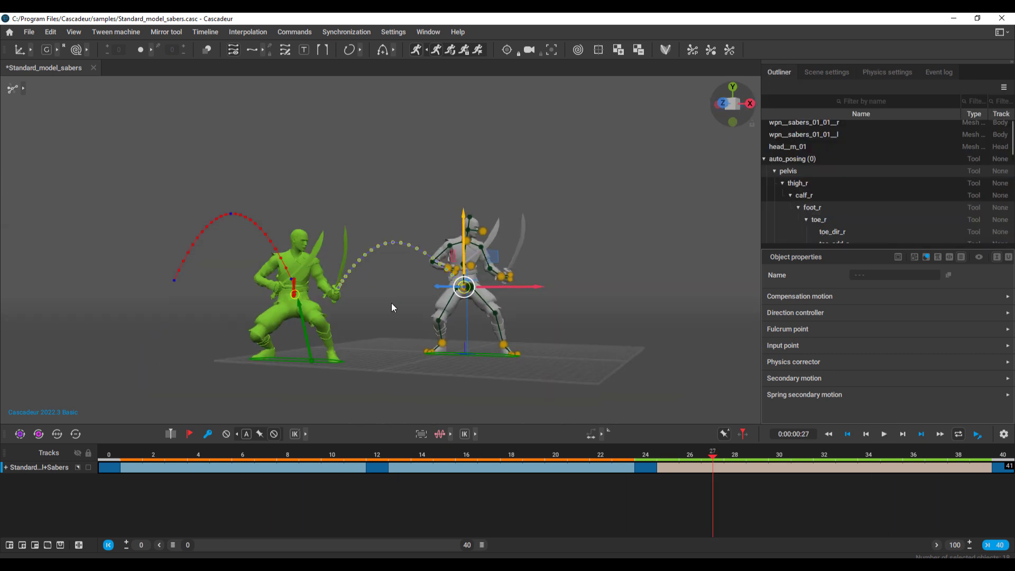
{"action": "left_click", "coordinate": [881, 72]}
{"action": "right_click_drag", "start_coordinate": [423, 300], "coordinate": [409, 353]}
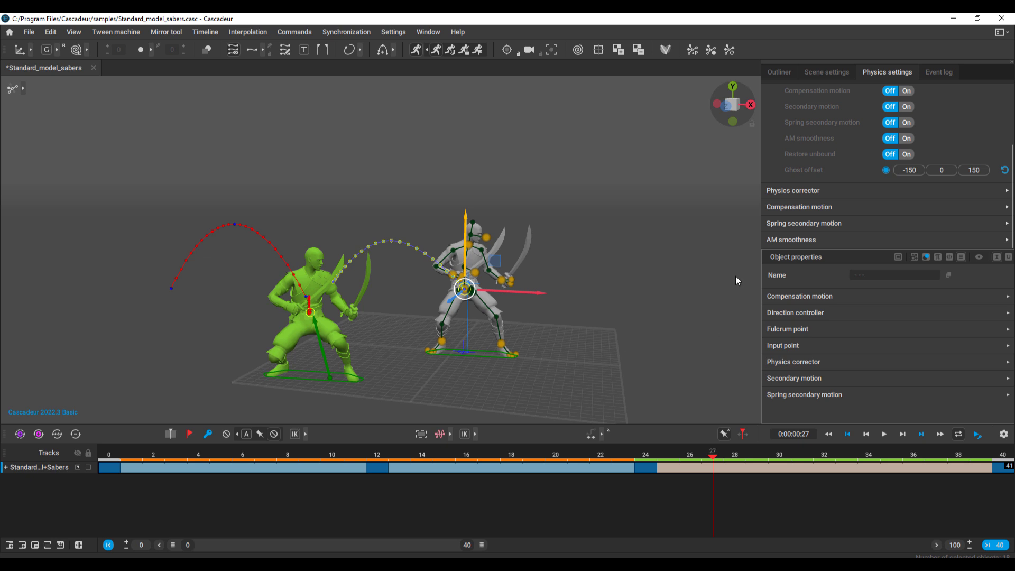
{"action": "scroll", "coordinate": [805, 148], "scroll_direction": "up", "scroll_amount": 2}
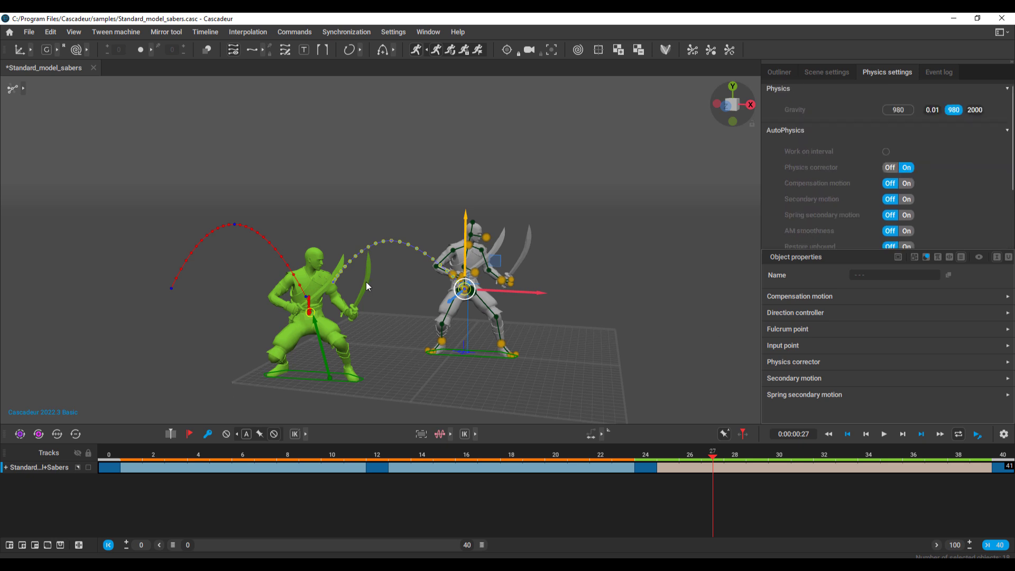
{"action": "key", "text": "space"}
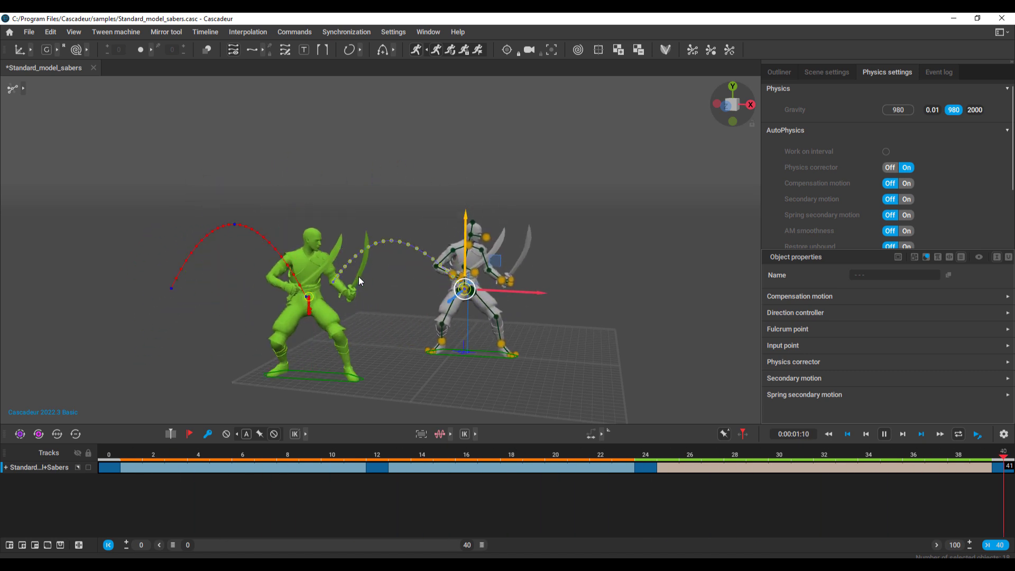
{"action": "key", "text": "space"}
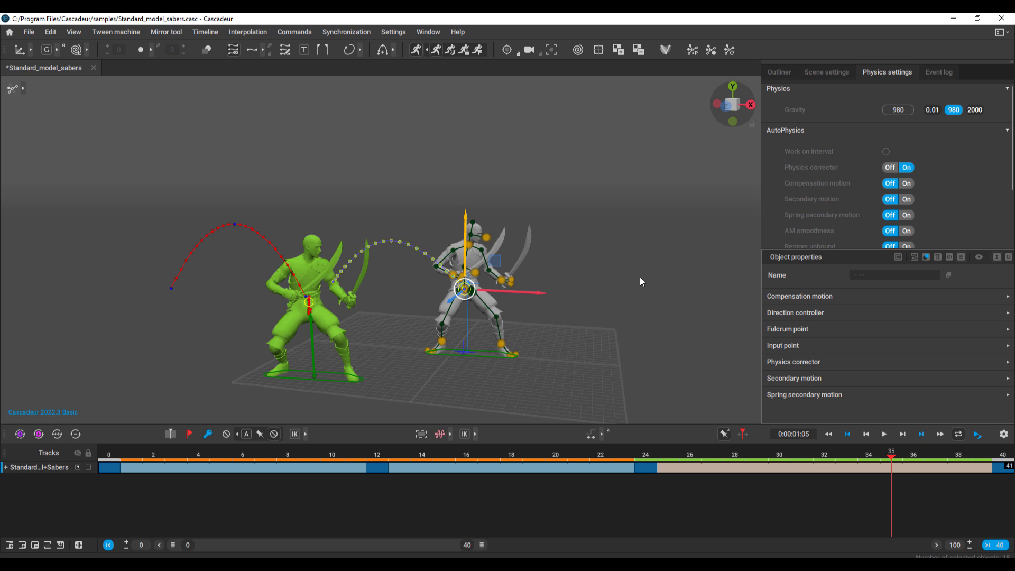
Turn off the ghost offset at frame 24 and return to frame 0
{"action": "key", "text": "ctrl+Left"}
{"action": "scroll", "coordinate": [848, 185], "scroll_direction": "down", "scroll_amount": 4}
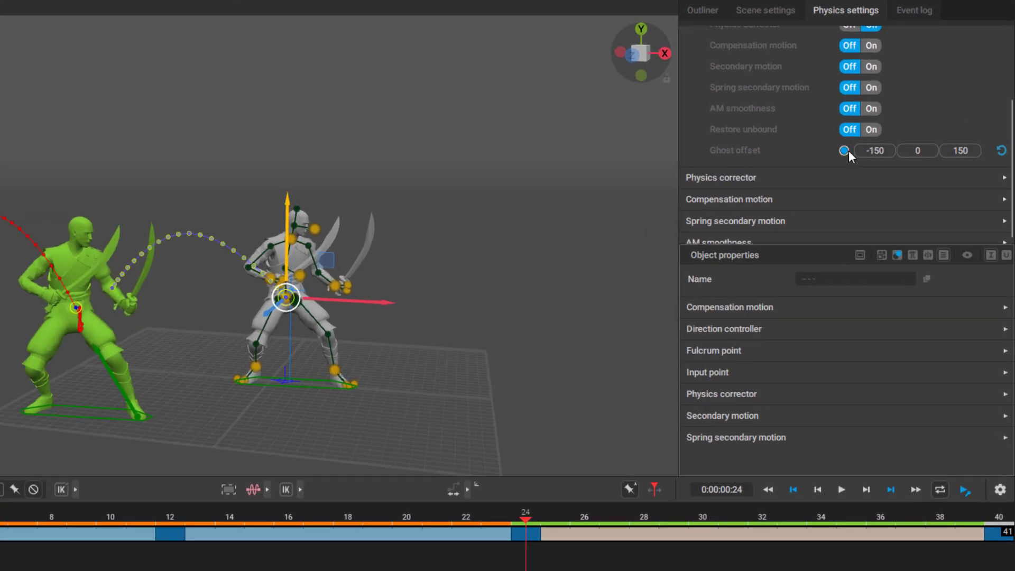
{"action": "left_click", "coordinate": [844, 150]}
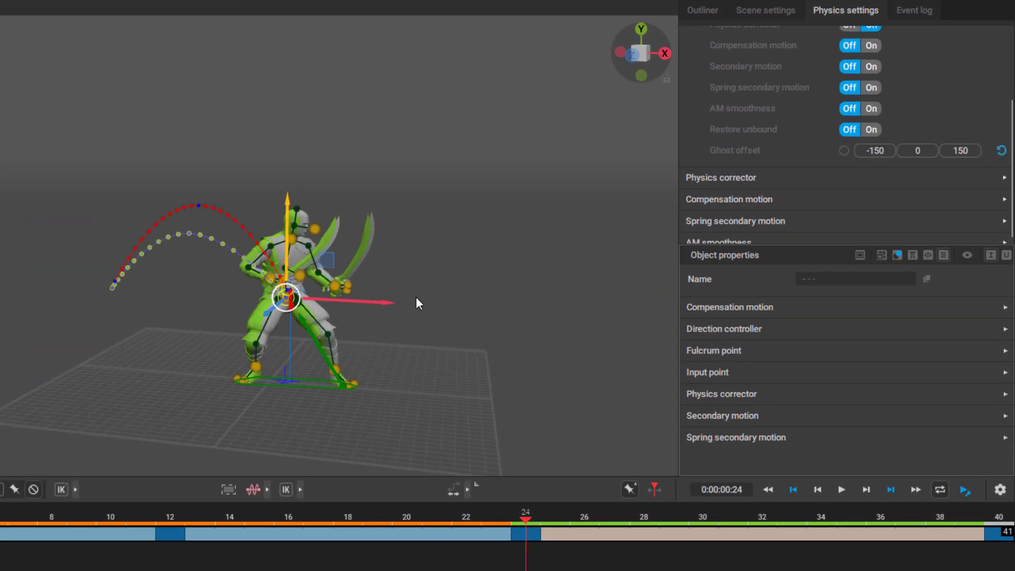
{"action": "right_click_drag", "start_coordinate": [416, 297], "coordinate": [385, 319]}
{"action": "left_click", "coordinate": [792, 489]}
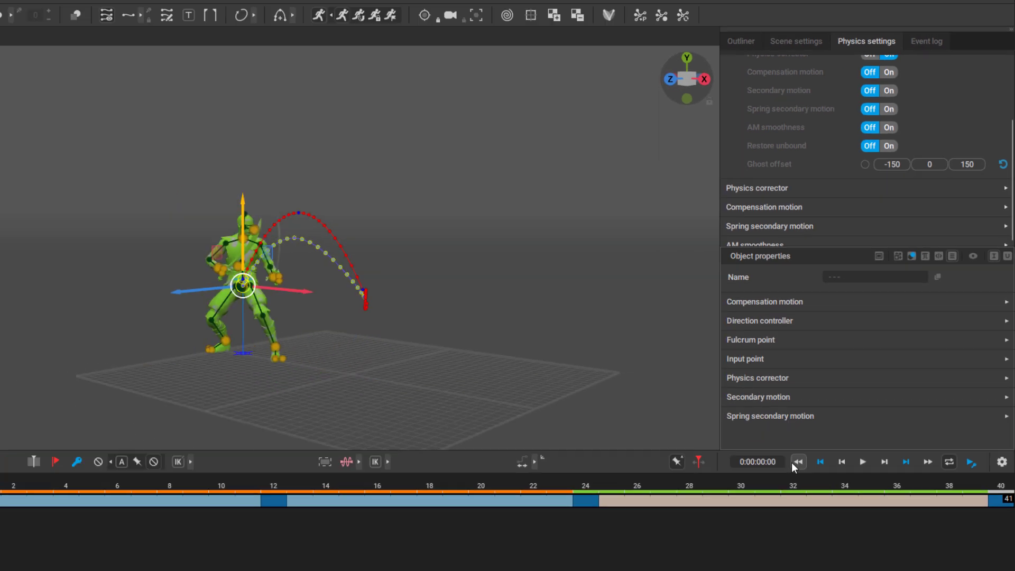
Examine how the overlapping physics ghost differs from the character at frames 0 and 40, and open the Physics corrector object properties
{"action": "scroll", "coordinate": [245, 370], "scroll_direction": "up", "scroll_amount": 3}
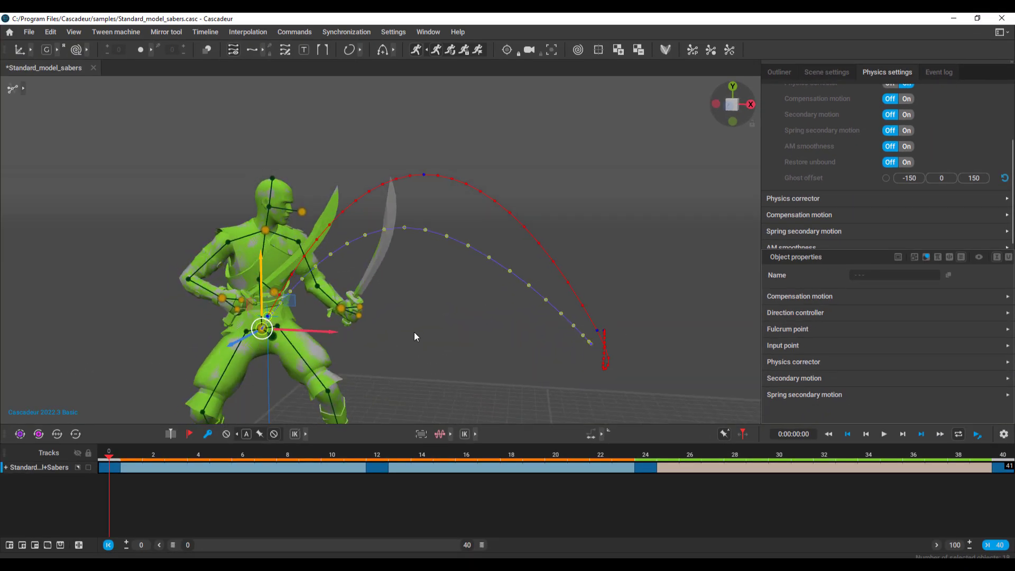
{"action": "middle_click_drag", "start_coordinate": [415, 332], "coordinate": [484, 258], "text": "alt"}
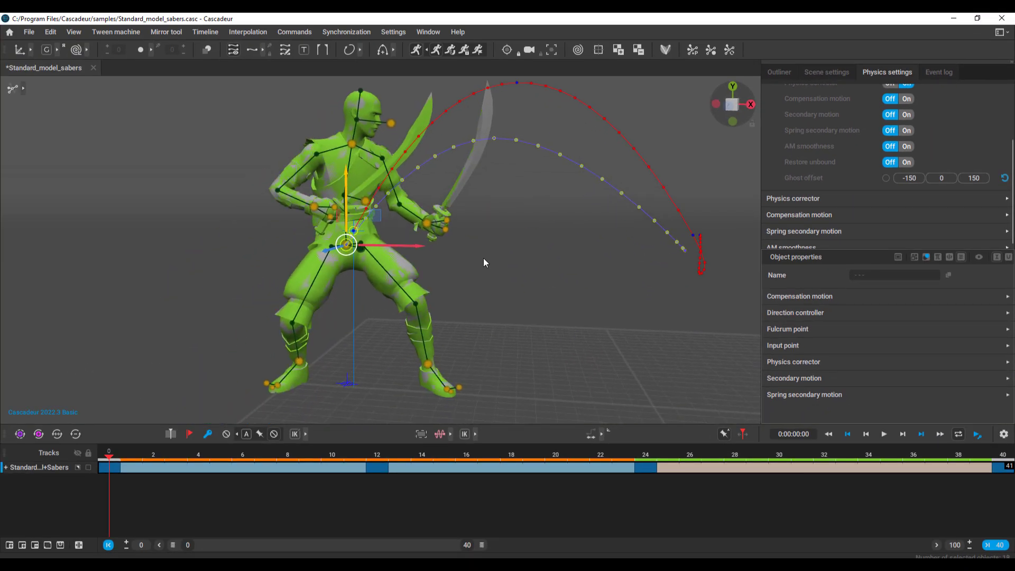
{"action": "left_click_drag", "start_coordinate": [483, 258], "coordinate": [438, 257], "text": "alt"}
{"action": "middle_click_drag", "start_coordinate": [536, 370], "coordinate": [481, 363], "text": "alt"}
{"action": "left_click_drag", "start_coordinate": [910, 462], "coordinate": [1004, 464]}
{"action": "scroll", "coordinate": [541, 302], "scroll_direction": "down", "scroll_amount": 5}
{"action": "scroll", "coordinate": [575, 319], "scroll_direction": "up", "scroll_amount": 2}
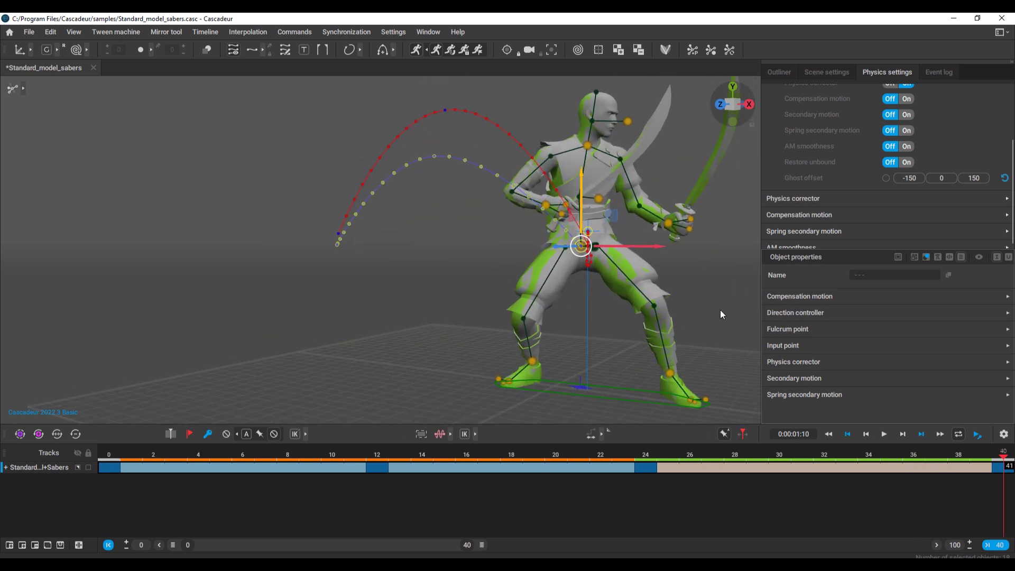
{"action": "left_click", "coordinate": [798, 363]}
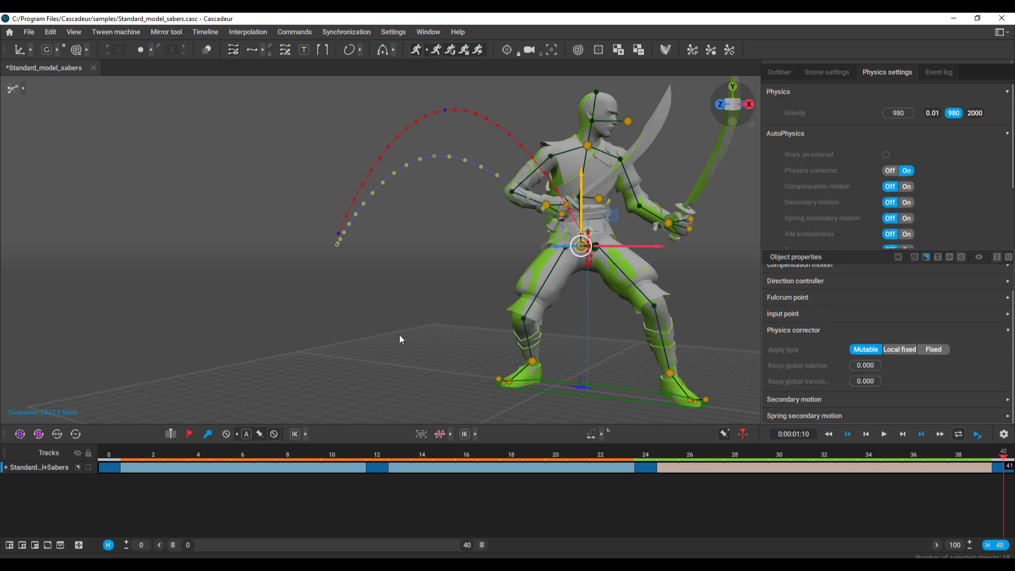
{"action": "left_click_drag", "start_coordinate": [399, 334], "coordinate": [458, 296], "text": "alt"}
{"action": "scroll", "coordinate": [458, 296], "scroll_direction": "down", "scroll_amount": 3}
{"action": "scroll", "coordinate": [457, 296], "scroll_direction": "up", "scroll_amount": 2}
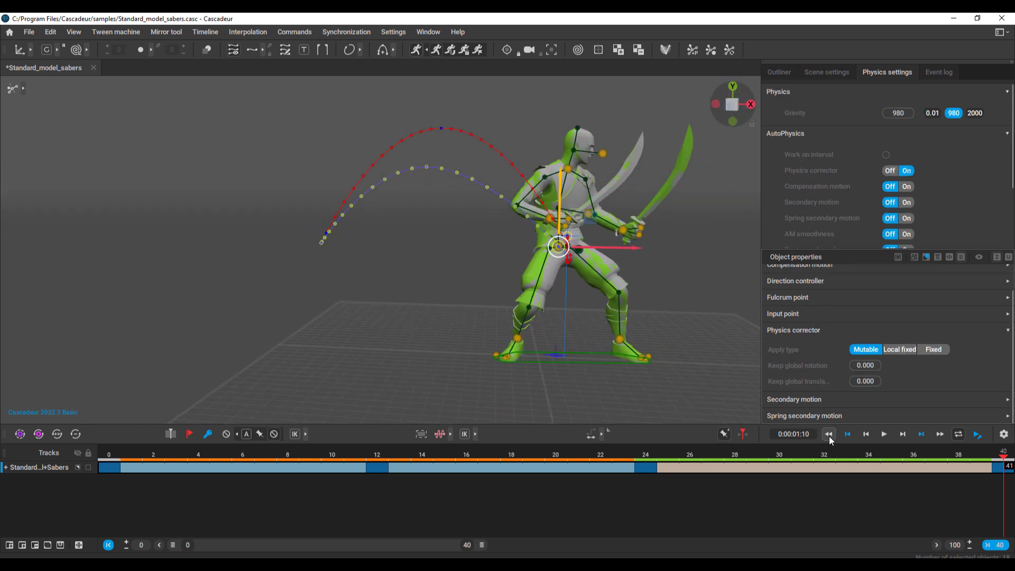
Turn the ghost offset back on at frame 0 and snap the animation to Auto Physics
{"action": "left_click", "coordinate": [829, 434]}
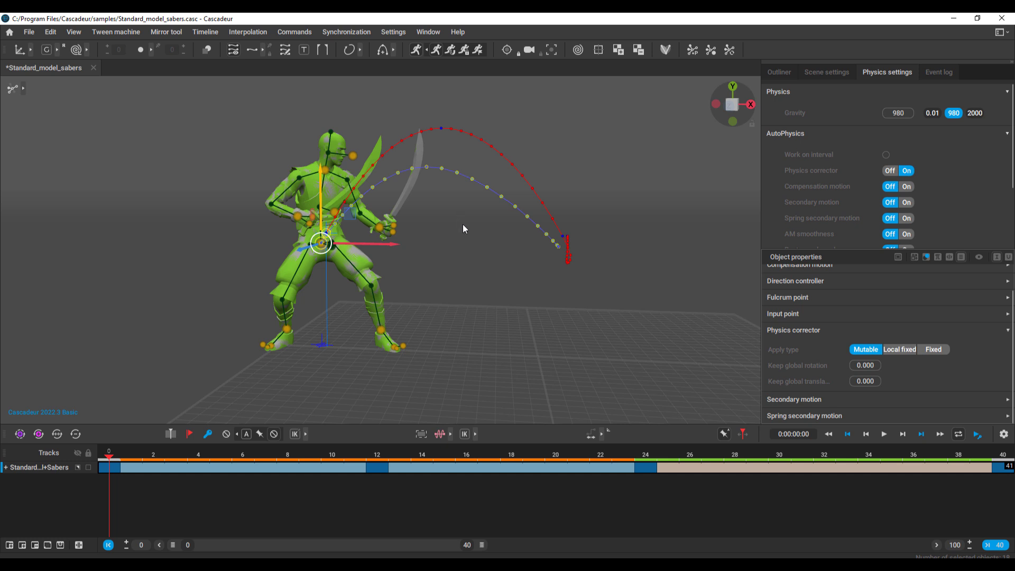
{"action": "scroll", "coordinate": [894, 194], "scroll_direction": "down", "scroll_amount": 3}
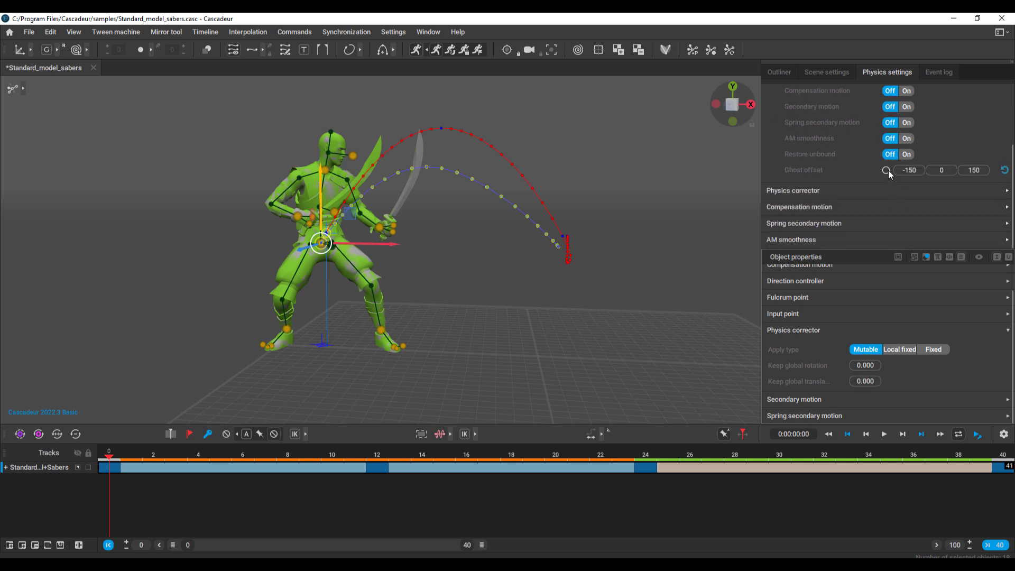
{"action": "left_click", "coordinate": [886, 170]}
{"action": "right_click_drag", "start_coordinate": [579, 268], "coordinate": [506, 221]}
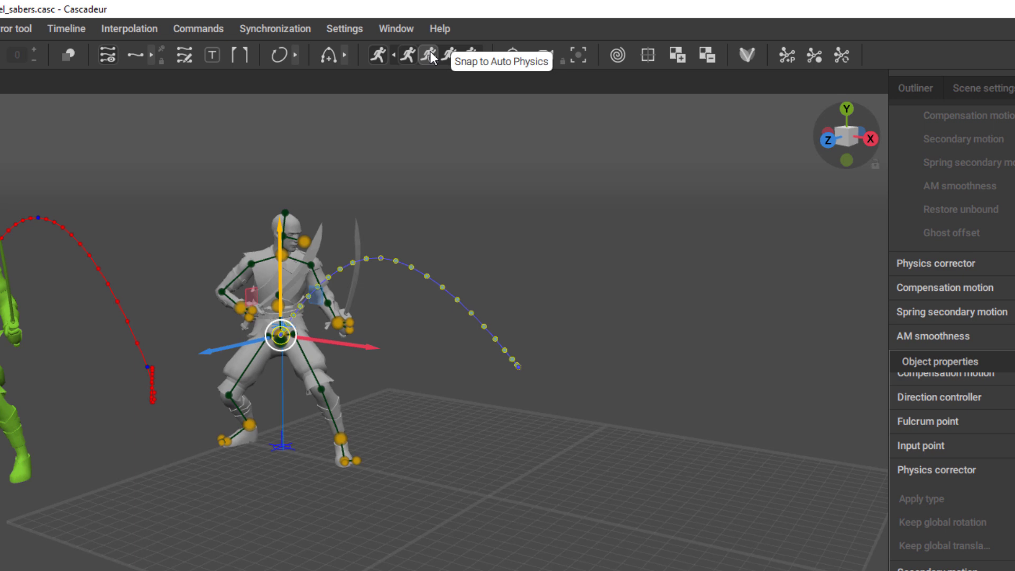
{"action": "left_click", "coordinate": [431, 57]}
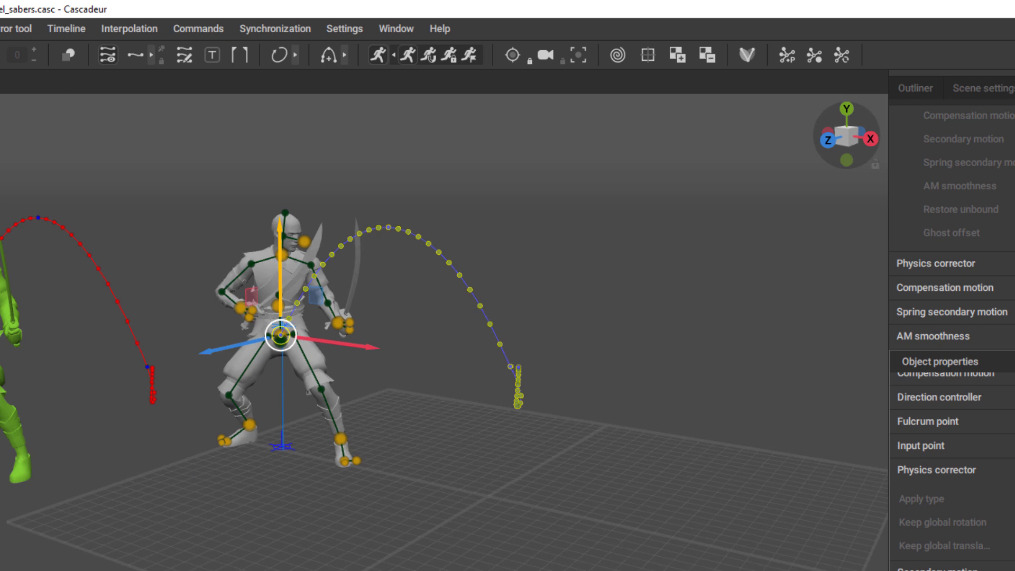
Play back the snapped jump and turn off Auto Physics to view only the character
{"action": "left_click", "coordinate": [11, 317]}
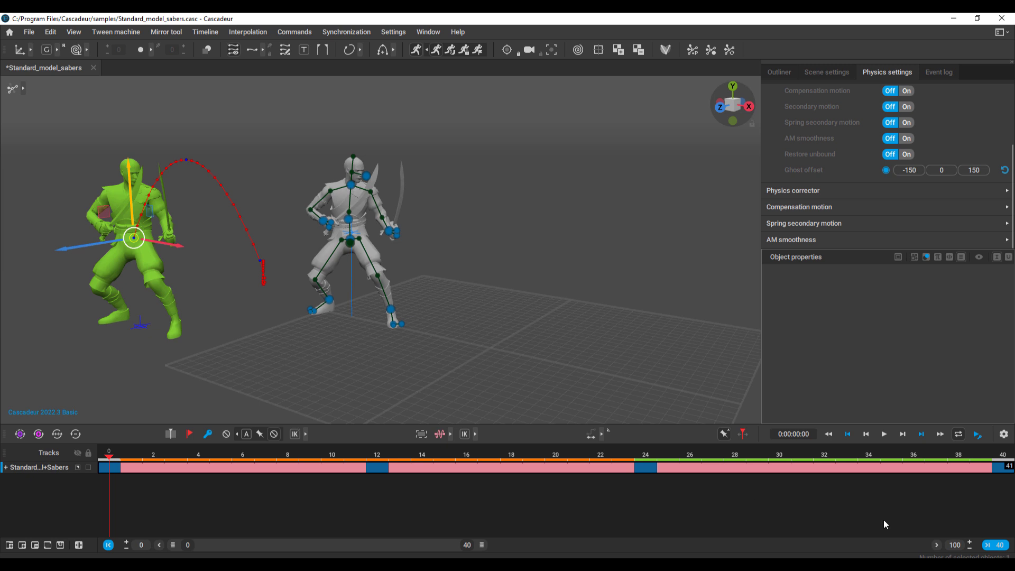
{"action": "left_click", "coordinate": [885, 434]}
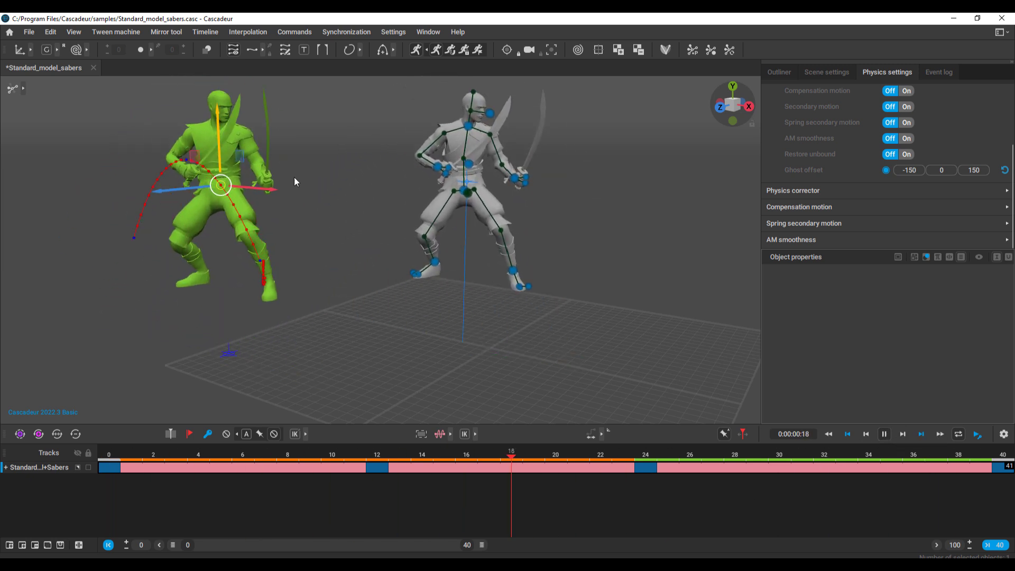
{"action": "left_click", "coordinate": [416, 50]}
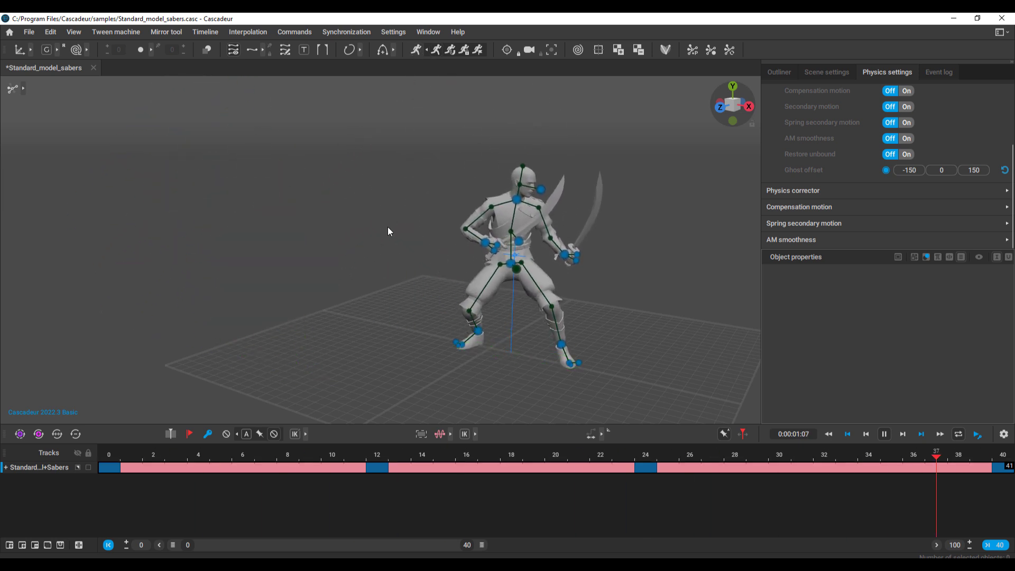
{"action": "left_click_drag", "start_coordinate": [388, 226], "coordinate": [403, 280], "text": "alt"}
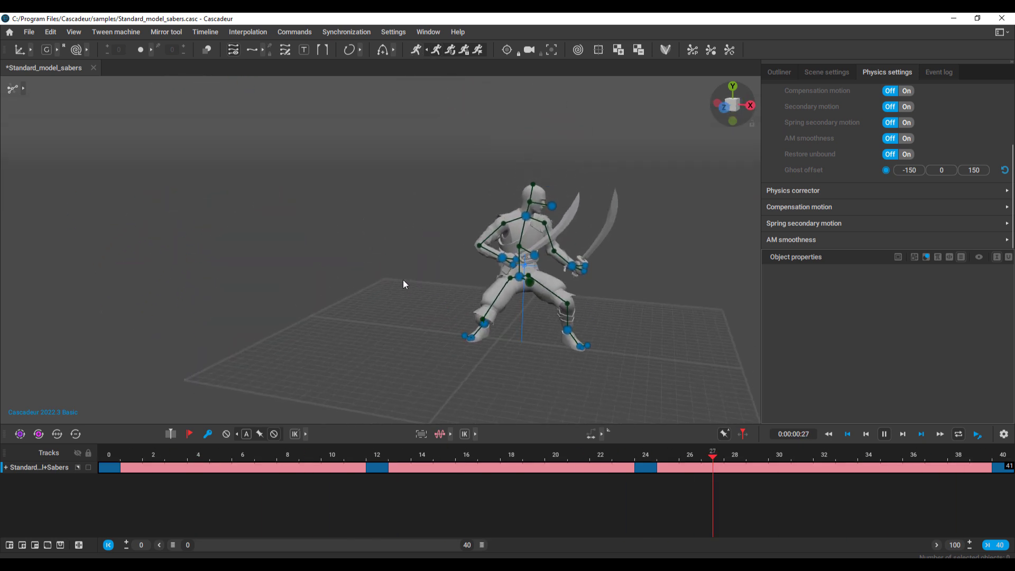
{"action": "left_click", "coordinate": [885, 434]}
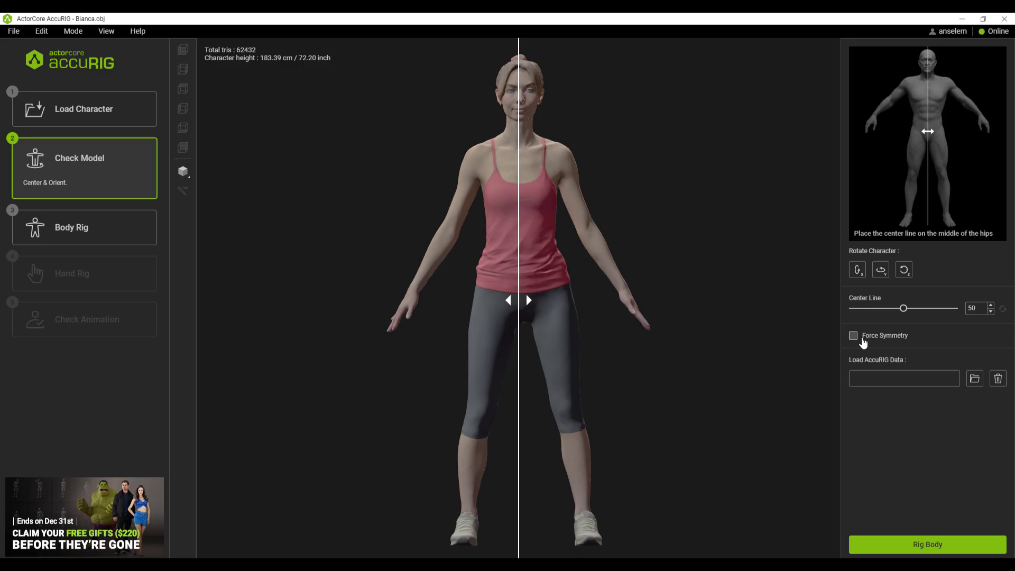
Auto-rig the Bianca model's body and hands in AccuRIG with Force Symmetry enabled, and finalize the character
{"action": "left_click", "coordinate": [854, 336]}
{"action": "left_click", "coordinate": [928, 544]}
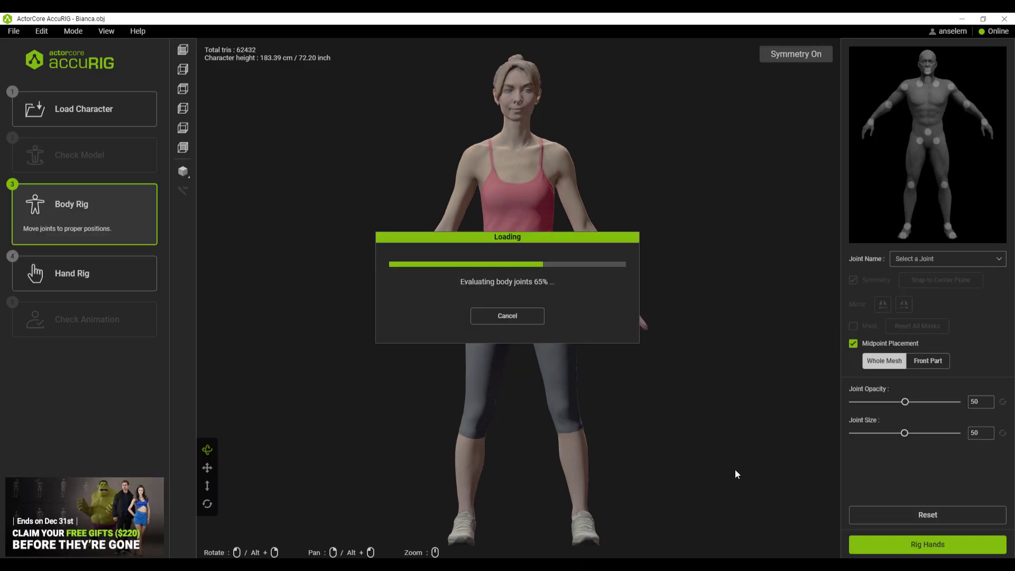
{"action": "left_click", "coordinate": [928, 544]}
{"action": "left_click", "coordinate": [477, 316]}
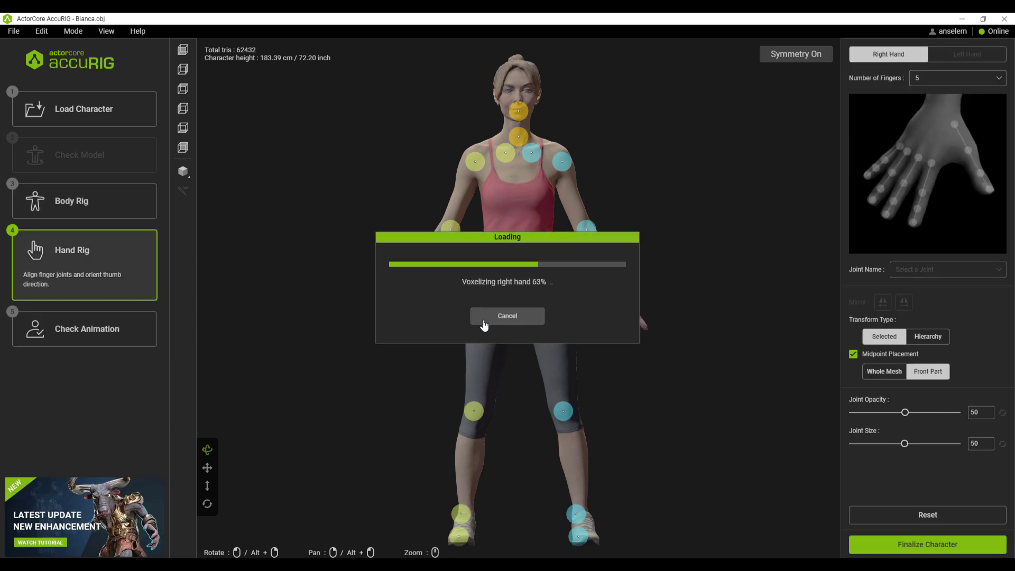
{"action": "left_click", "coordinate": [903, 544]}
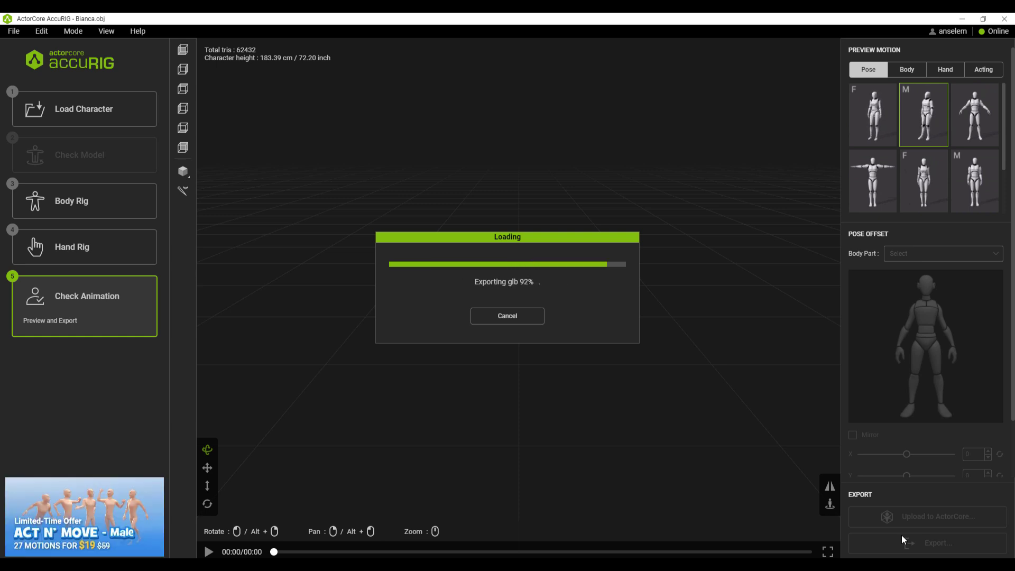
Preview the rigged character with a male Acting motion and examine it from other angles
{"action": "left_click", "coordinate": [984, 70]}
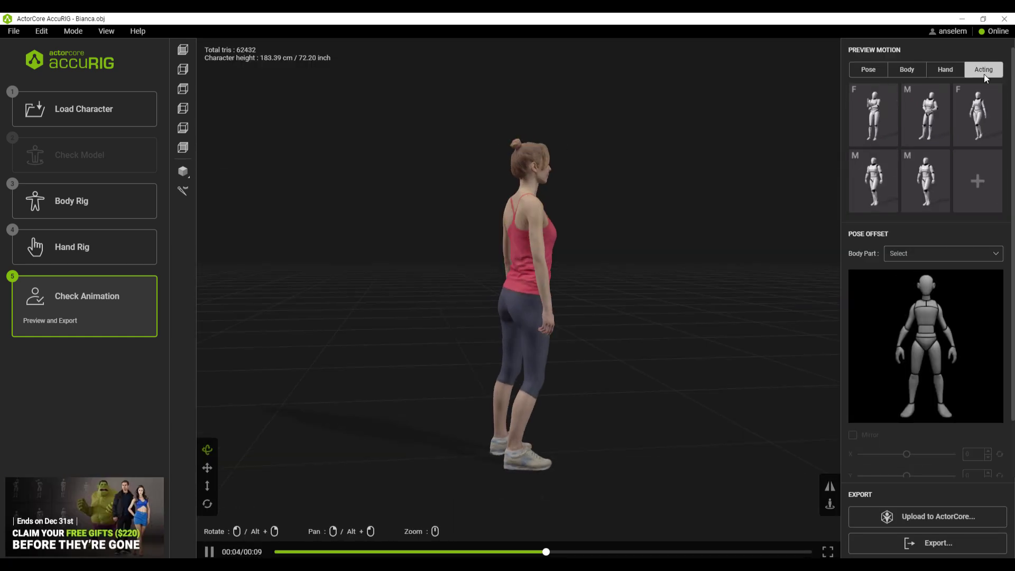
{"action": "left_click", "coordinate": [873, 181]}
{"action": "left_click", "coordinate": [102, 259]}
{"action": "scroll", "coordinate": [687, 322], "scroll_direction": "down", "scroll_amount": 5}
{"action": "left_click_drag", "start_coordinate": [687, 322], "coordinate": [569, 308]}
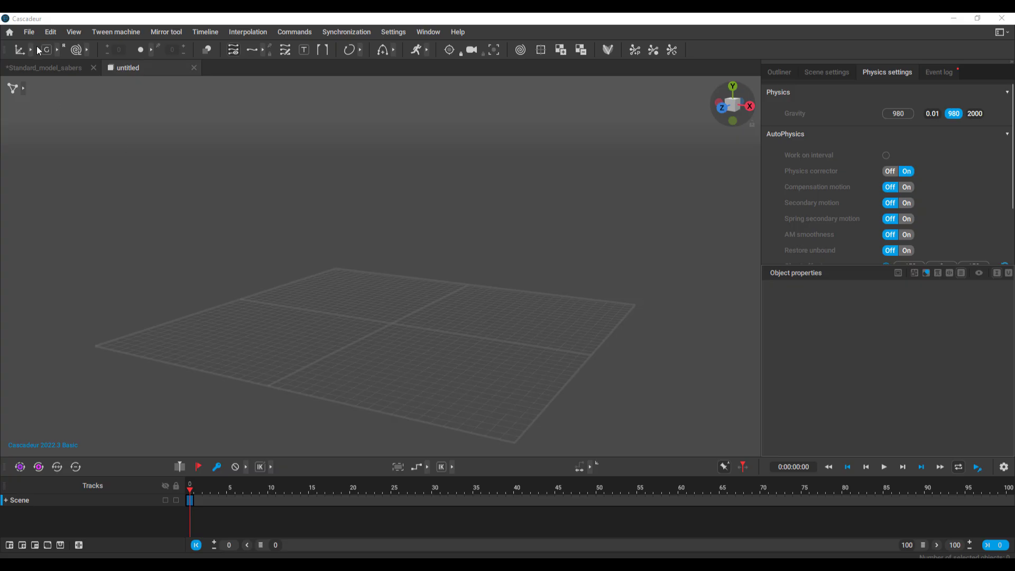
Switch to Cascadeur and add the Bianca.fbx model to the untitled scene
{"action": "left_click", "coordinate": [29, 32]}
{"action": "mouse_move", "coordinate": [90, 127]}
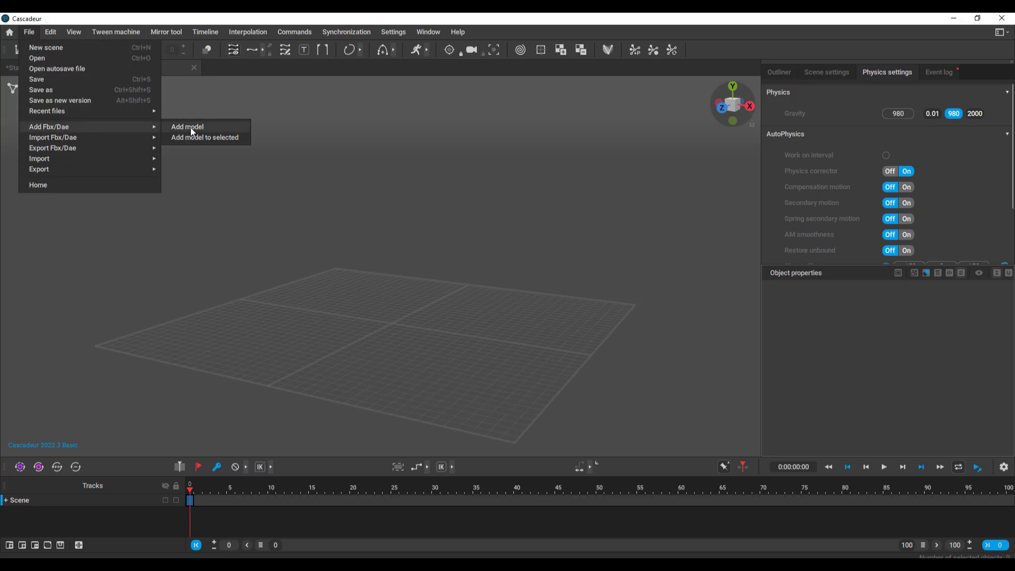
{"action": "left_click", "coordinate": [193, 131]}
{"action": "left_click", "coordinate": [204, 129]}
{"action": "left_click", "coordinate": [418, 292]}
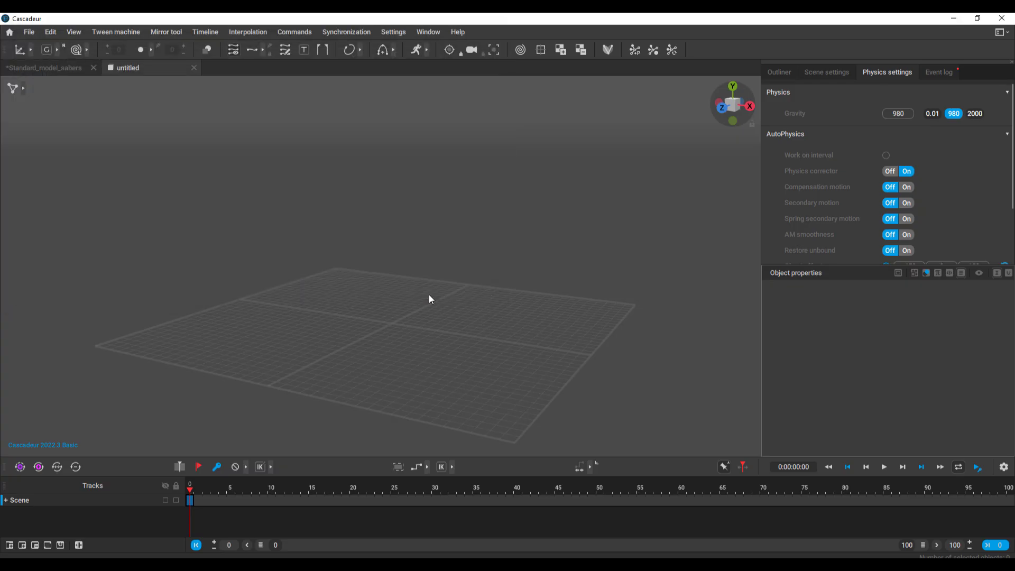
Rotate the arm joints of the Bianca model on both sides to test the imported rig
{"action": "left_click", "coordinate": [423, 192]}
{"action": "key", "text": "e"}
{"action": "left_click_drag", "start_coordinate": [448, 168], "coordinate": [420, 235]}
{"action": "left_click", "coordinate": [334, 196]}
{"action": "left_click_drag", "start_coordinate": [334, 196], "coordinate": [317, 233]}
{"action": "left_click", "coordinate": [431, 206]}
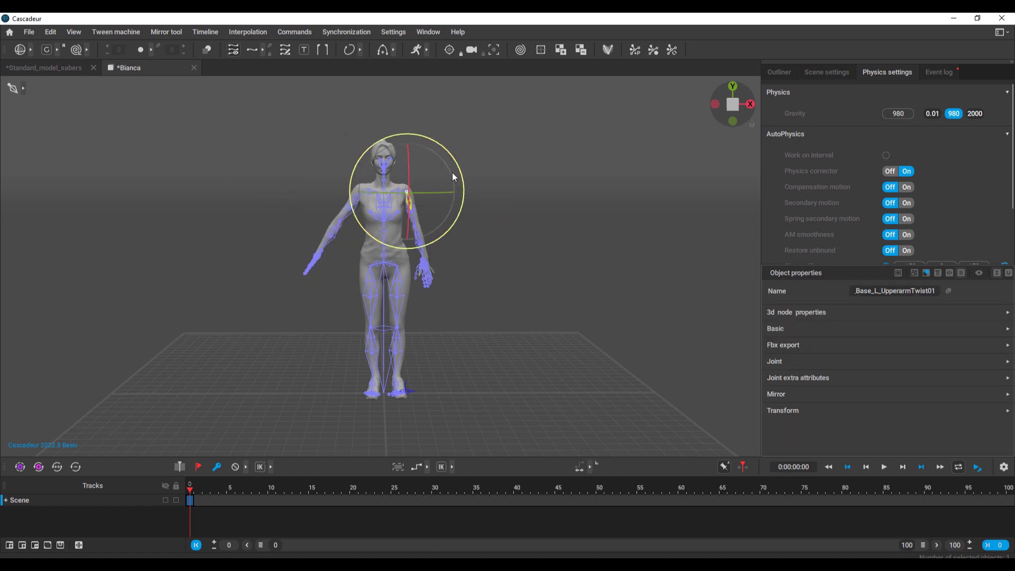
{"action": "left_click_drag", "start_coordinate": [453, 205], "coordinate": [445, 163]}
Select a joint between the Bianca model's legs and move it to test the rig
{"action": "left_click_drag", "start_coordinate": [539, 359], "coordinate": [582, 349], "text": "alt"}
{"action": "left_click", "coordinate": [384, 325]}
{"action": "left_click", "coordinate": [497, 353]}
{"action": "left_click", "coordinate": [386, 349]}
{"action": "key", "text": "w"}
{"action": "left_click_drag", "start_coordinate": [410, 368], "coordinate": [299, 325]}
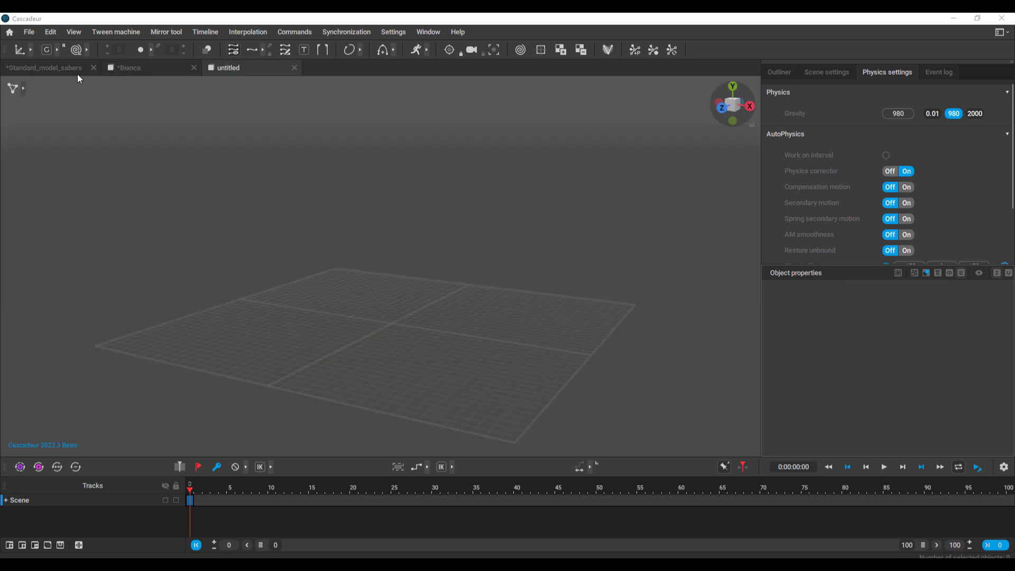
Add the Running.fbx model to the new untitled scene and frame the character from the front
{"action": "left_click", "coordinate": [31, 33]}
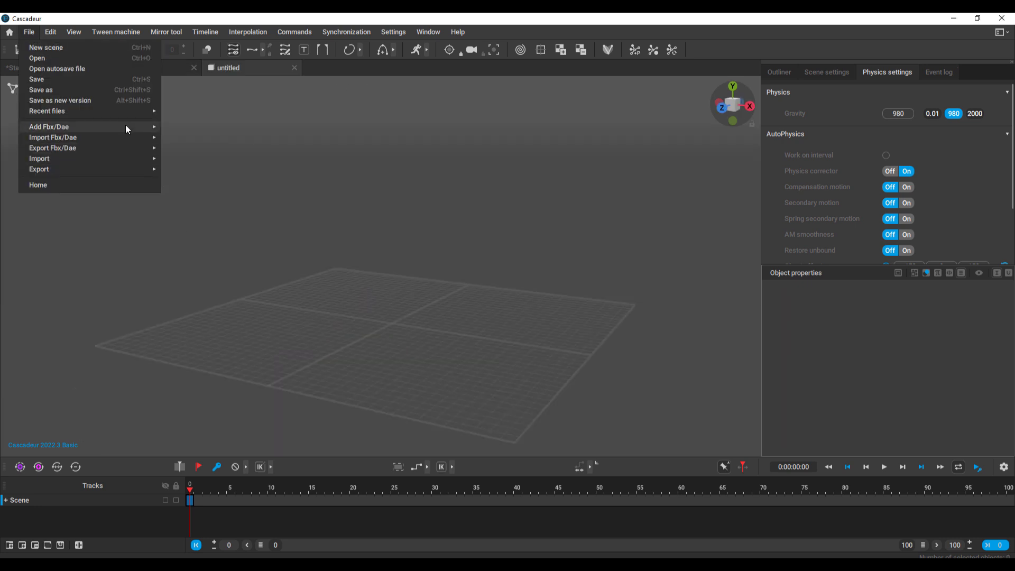
{"action": "mouse_move", "coordinate": [131, 130]}
{"action": "left_click", "coordinate": [204, 130]}
{"action": "left_click", "coordinate": [463, 127]}
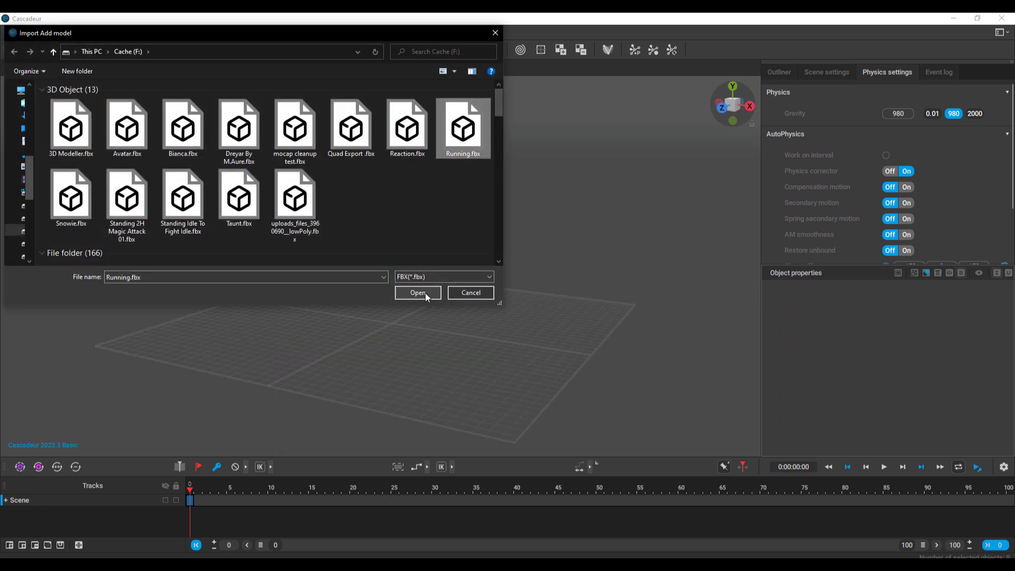
{"action": "left_click", "coordinate": [418, 292]}
{"action": "left_click_drag", "start_coordinate": [285, 301], "coordinate": [417, 245], "text": "alt"}
{"action": "scroll", "coordinate": [383, 257], "scroll_direction": "up", "scroll_amount": 3}
{"action": "middle_click_drag", "start_coordinate": [418, 245], "coordinate": [417, 284], "text": "alt"}
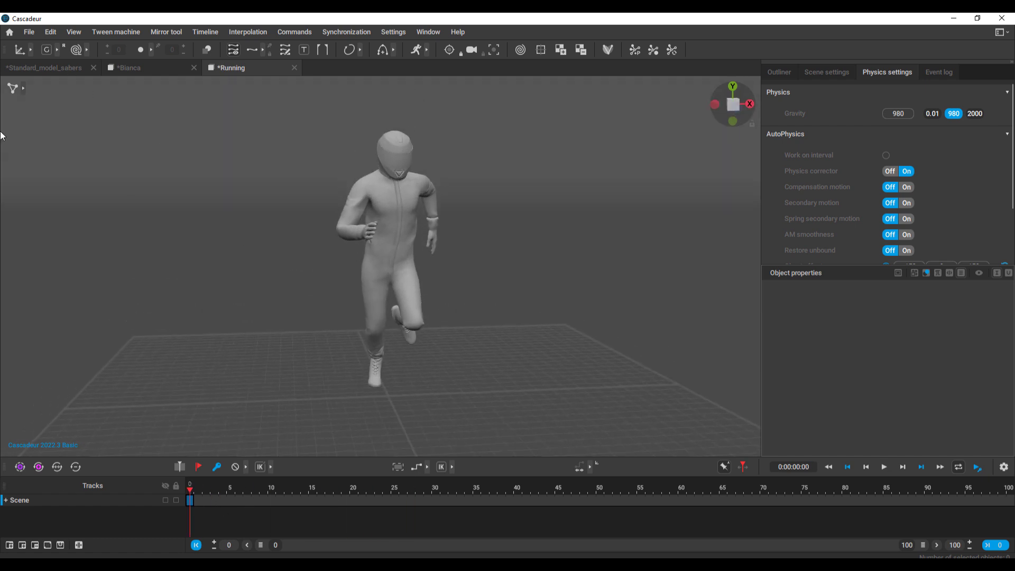
Import the animation from Running.fbx into the Running scene and scrub the timeline to preview it
{"action": "left_click", "coordinate": [29, 32]}
{"action": "mouse_move", "coordinate": [73, 140]}
{"action": "left_click", "coordinate": [179, 138]}
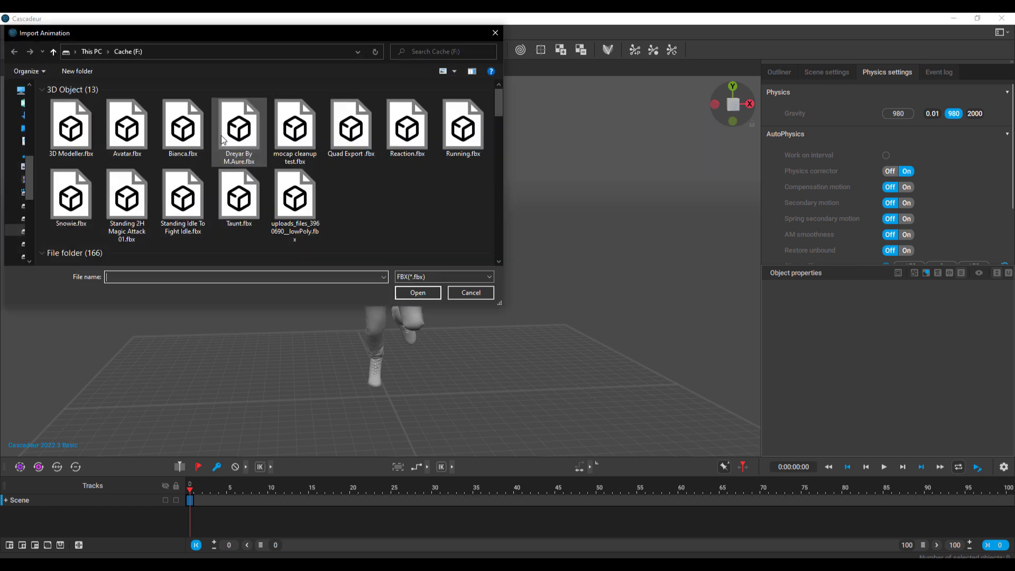
{"action": "left_click", "coordinate": [463, 129]}
{"action": "left_click", "coordinate": [419, 296]}
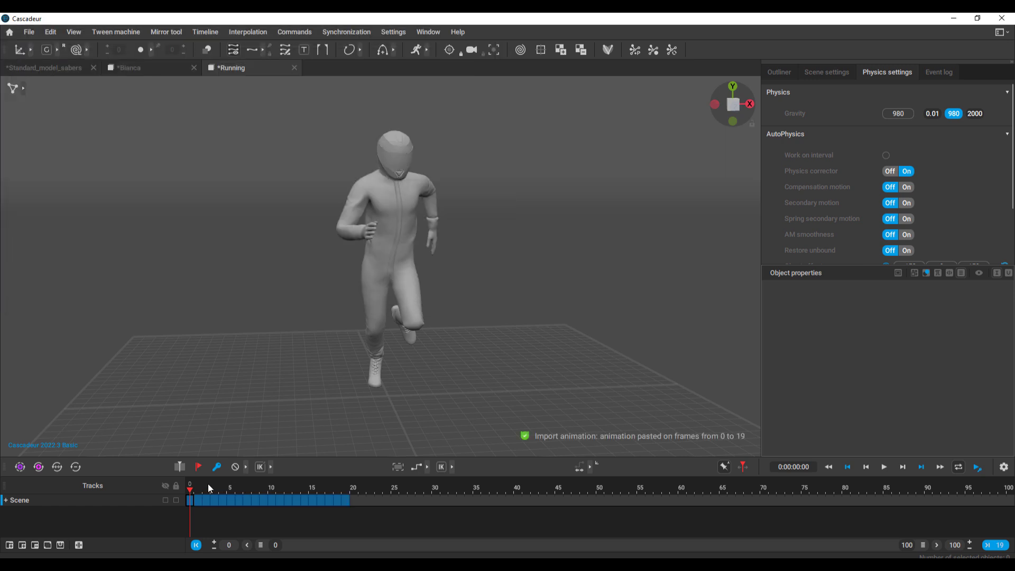
{"action": "left_click_drag", "start_coordinate": [193, 490], "coordinate": [160, 495]}
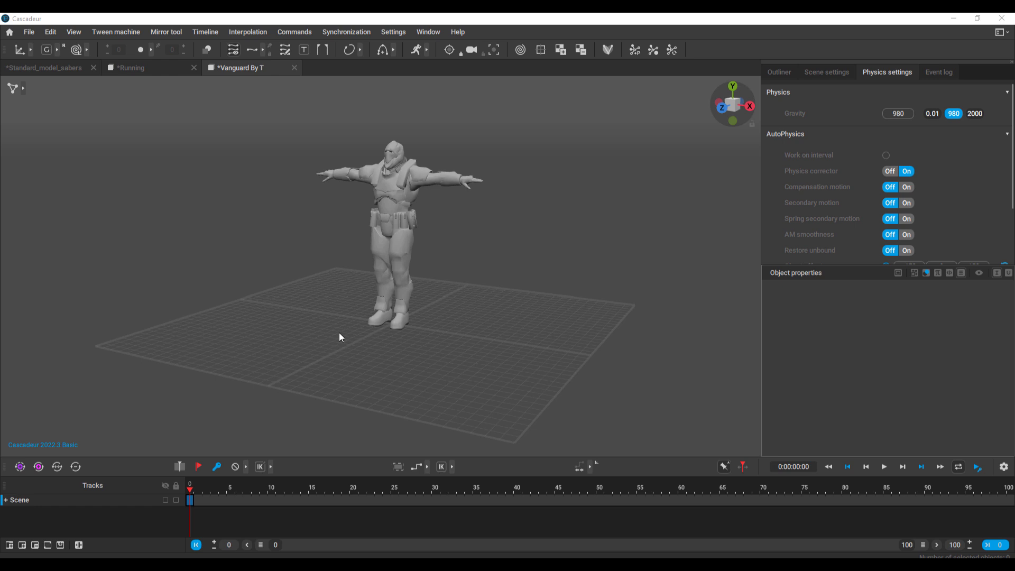
Switch the Vanguard By T scene's viewport to the mode that displays the character's joints
{"action": "left_click_drag", "start_coordinate": [338, 332], "coordinate": [459, 319], "text": "alt"}
{"action": "right_click_drag", "start_coordinate": [458, 319], "coordinate": [561, 344], "text": "alt"}
{"action": "left_click_drag", "start_coordinate": [561, 344], "coordinate": [418, 265], "text": "alt"}
{"action": "scroll", "coordinate": [418, 265], "scroll_direction": "down", "scroll_amount": 5}
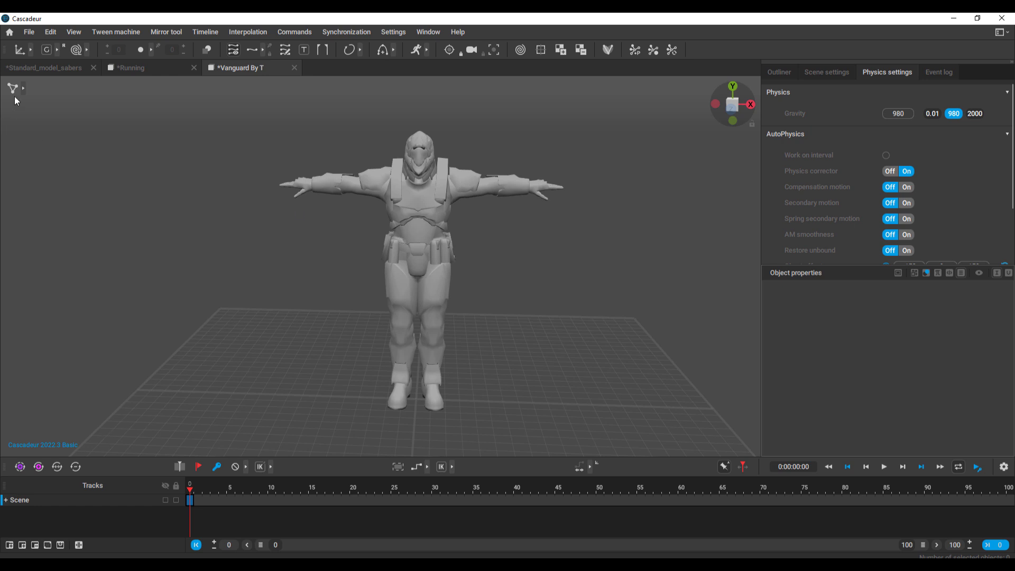
{"action": "left_click", "coordinate": [22, 89]}
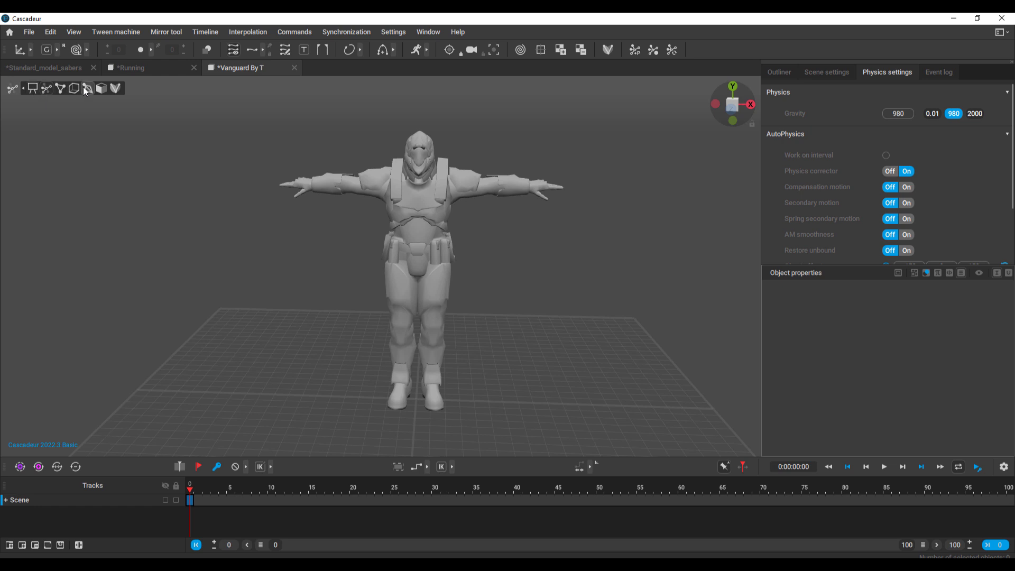
{"action": "left_click", "coordinate": [116, 88]}
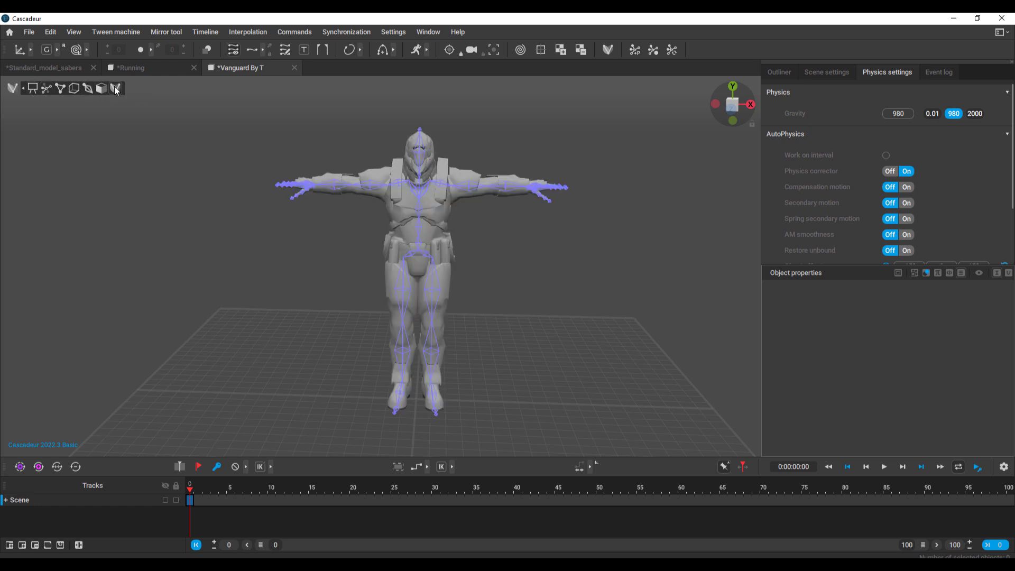
In the Standard_model_sabers scene, go to frame 0 and compare the viewport modes, ending with the rig's controller points
{"action": "left_click", "coordinate": [54, 69]}
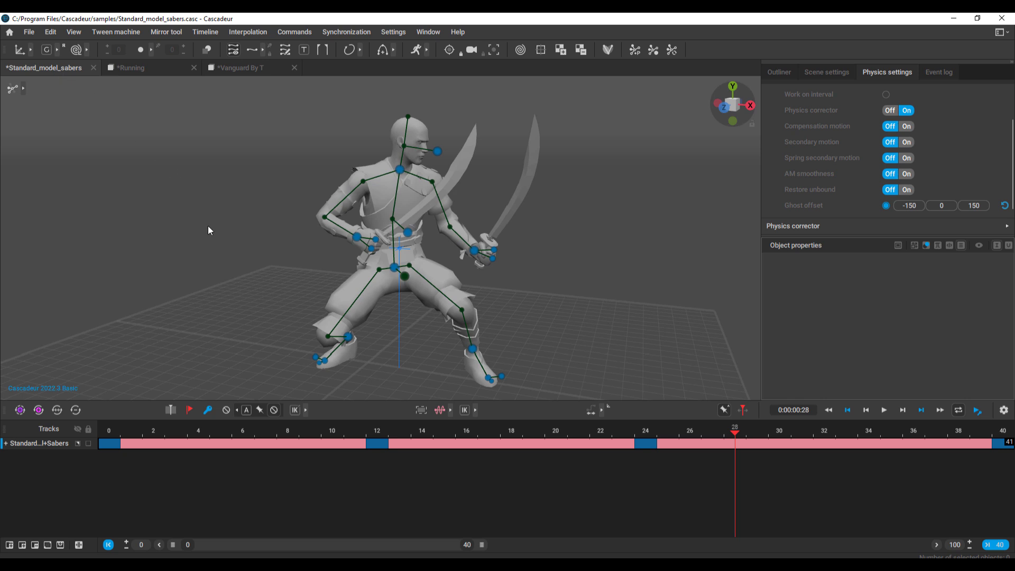
{"action": "left_click_drag", "start_coordinate": [315, 444], "coordinate": [14, 446]}
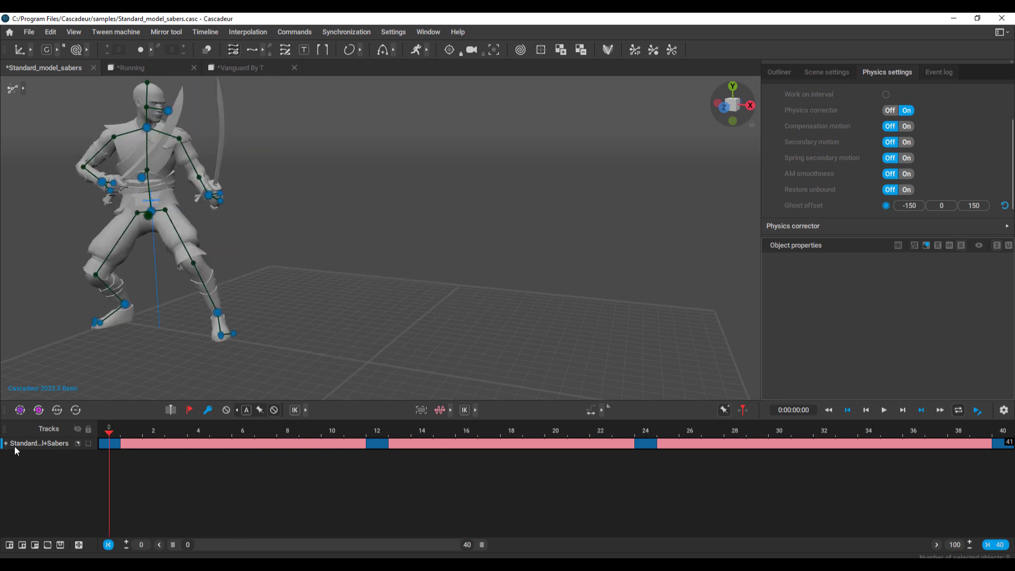
{"action": "left_click", "coordinate": [24, 89]}
{"action": "left_click", "coordinate": [62, 88]}
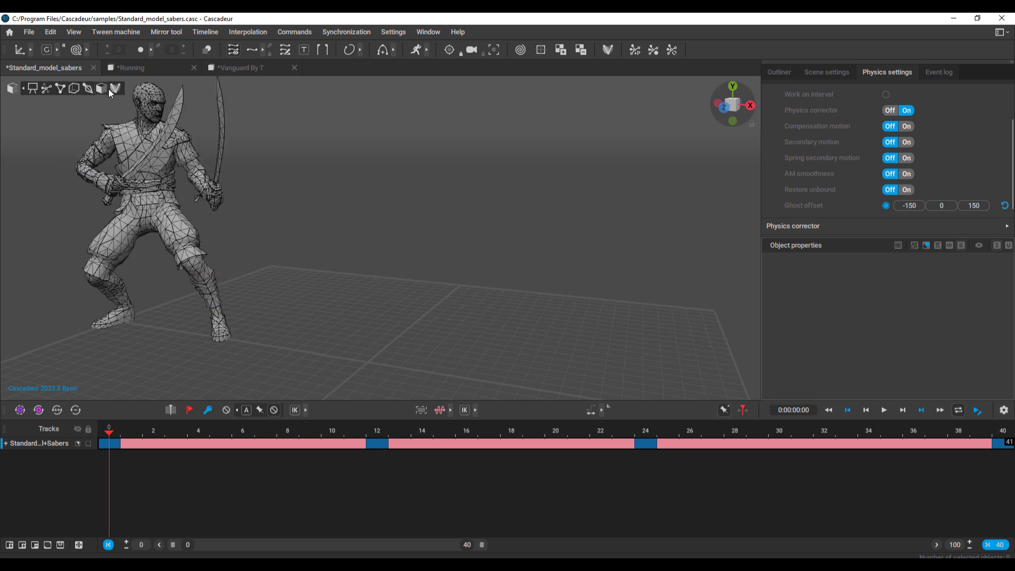
{"action": "left_click", "coordinate": [47, 89]}
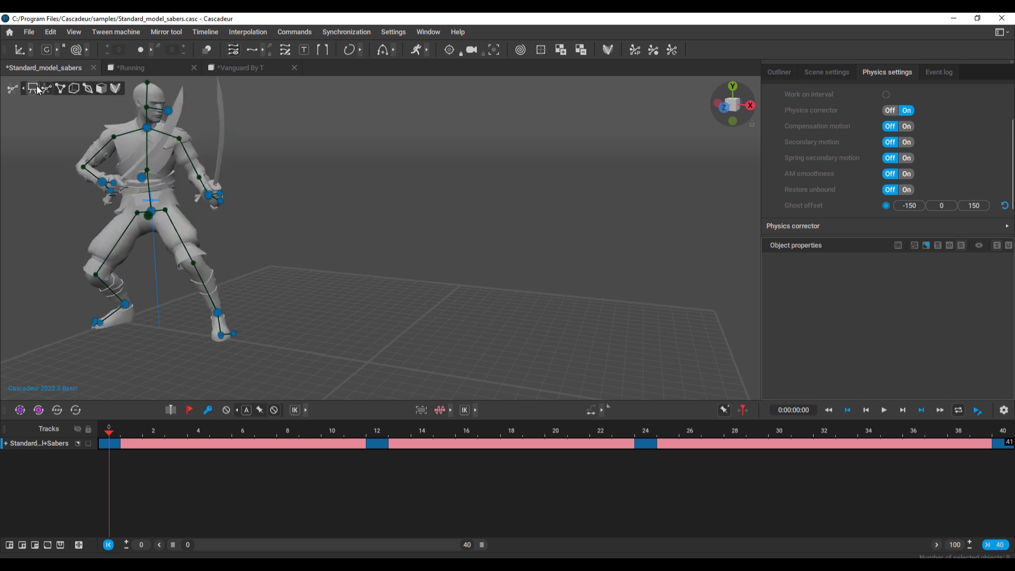
Return to the Vanguard By T scene and turn on rig mode for the character
{"action": "left_click", "coordinate": [272, 68]}
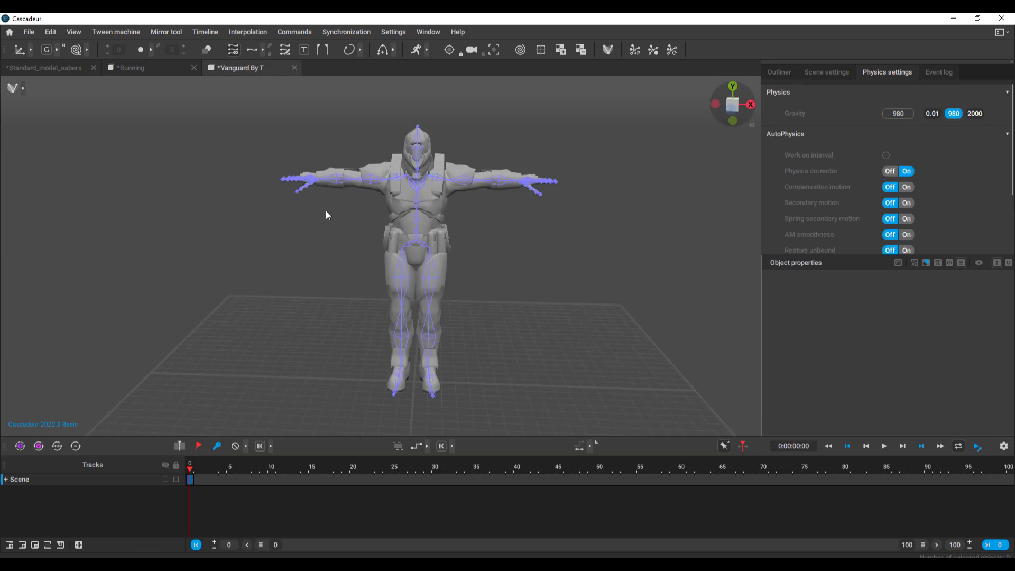
{"action": "mouse_move", "coordinate": [568, 235]}
{"action": "left_mouse_down", "text": "alt"}
{"action": "mouse_move", "coordinate": [573, 220]}
{"action": "mouse_move", "coordinate": [566, 229]}
{"action": "left_mouse_up", "text": "alt"}
{"action": "middle_click_drag", "start_coordinate": [567, 229], "coordinate": [541, 248], "text": "alt"}
{"action": "left_click_drag", "start_coordinate": [204, 109], "coordinate": [548, 404]}
{"action": "left_click", "coordinate": [531, 289]}
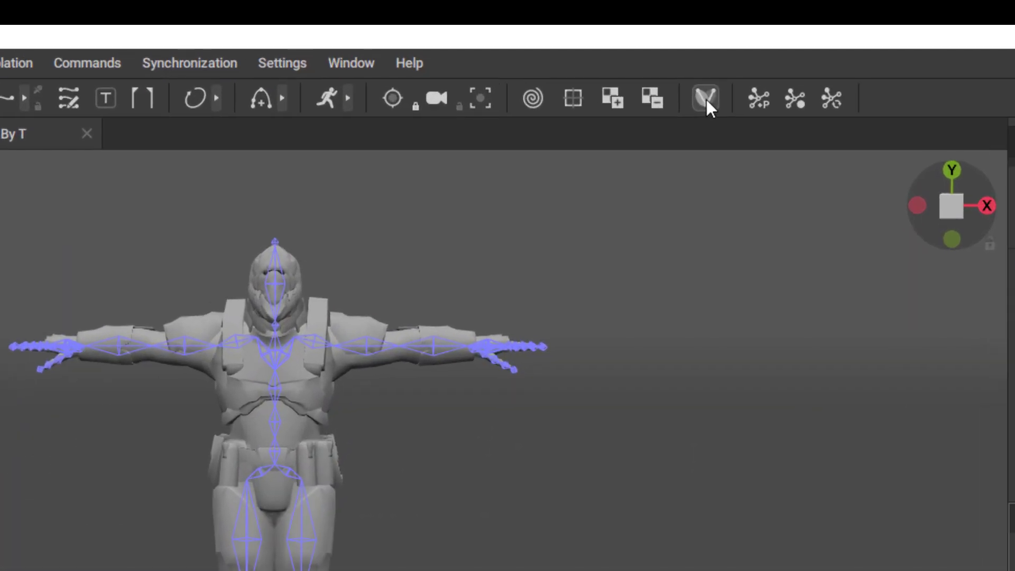
{"action": "left_click", "coordinate": [608, 50]}
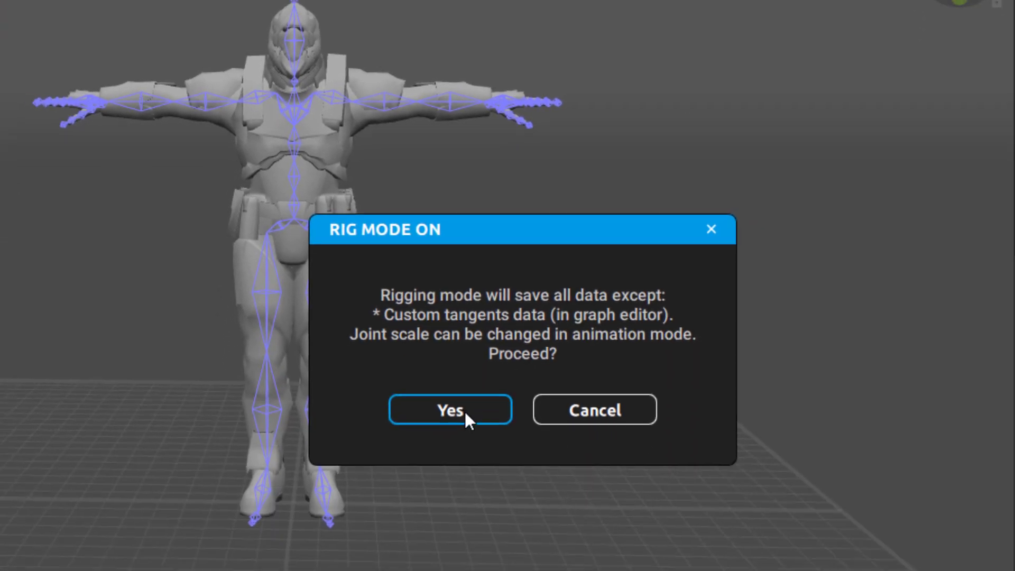
{"action": "left_click", "coordinate": [458, 507]}
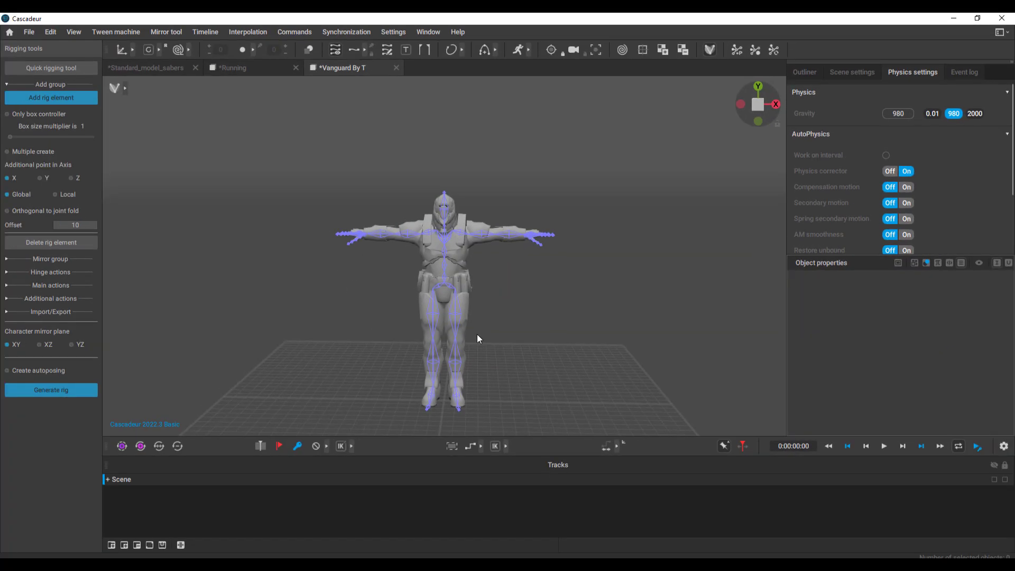
Open the Quick Rigging Tool and place its window beside the Vanguard character
{"action": "left_click", "coordinate": [37, 67]}
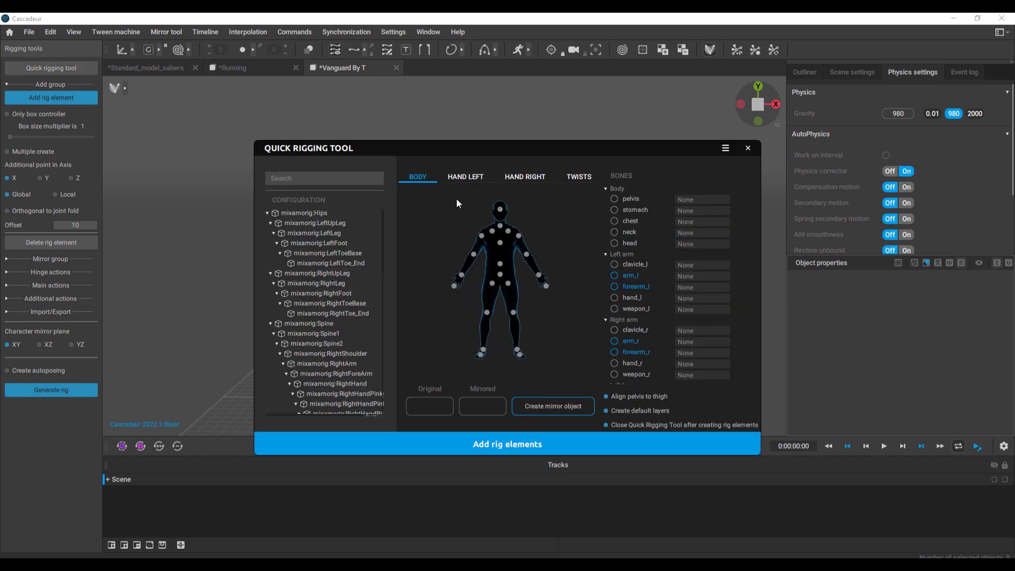
{"action": "left_click_drag", "start_coordinate": [431, 150], "coordinate": [718, 112]}
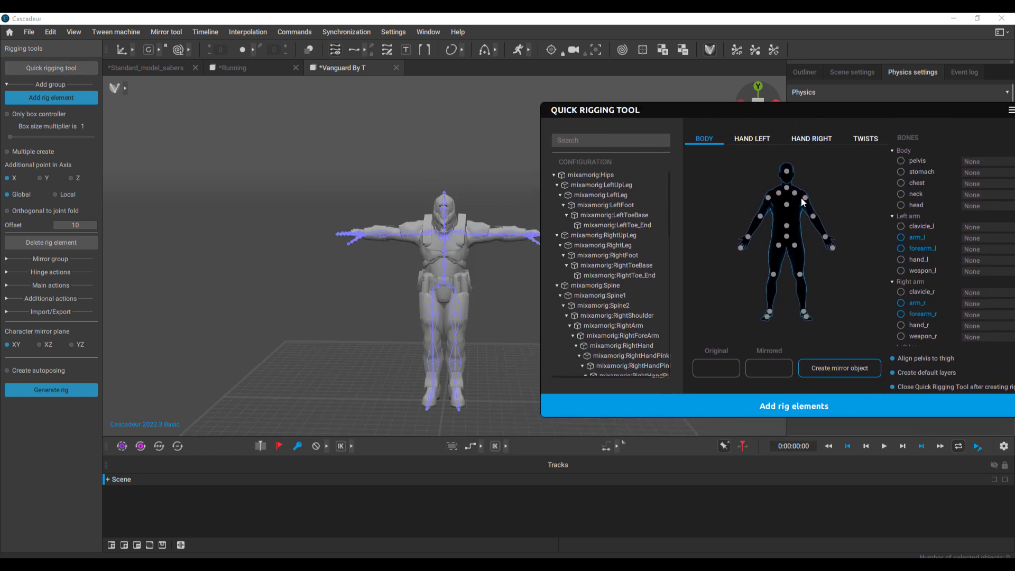
{"action": "scroll", "coordinate": [506, 300], "scroll_direction": "up", "scroll_amount": 3}
{"action": "scroll", "coordinate": [494, 353], "scroll_direction": "down", "scroll_amount": 1}
{"action": "middle_click_drag", "start_coordinate": [494, 353], "coordinate": [437, 262]}
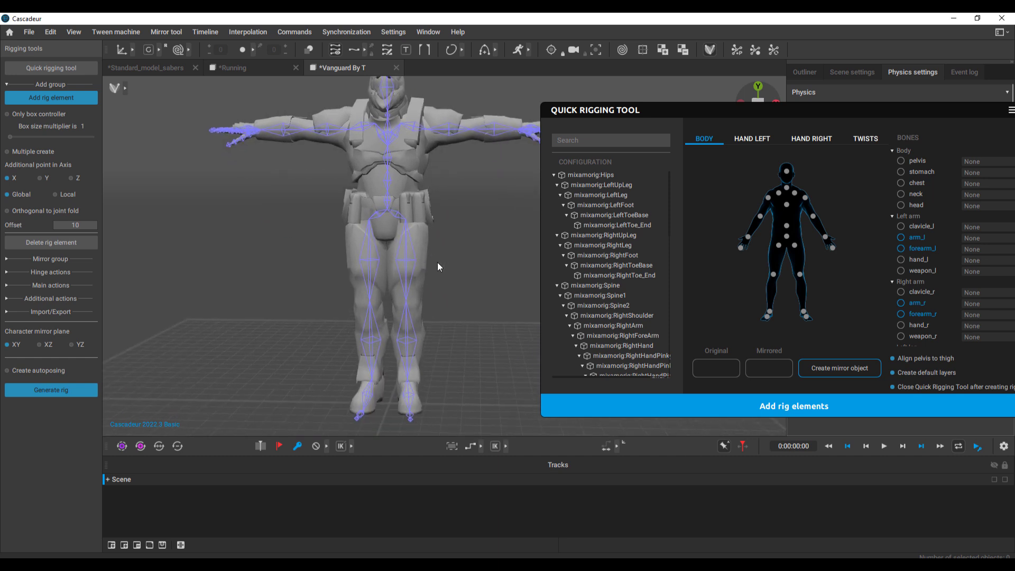
Assign the RightUpLeg, RightLeg and RightFoot joints to the body diagram's right leg and mirror them from Right to Left
{"action": "scroll", "coordinate": [437, 261], "scroll_direction": "up", "scroll_amount": 2}
{"action": "left_click", "coordinate": [369, 265]}
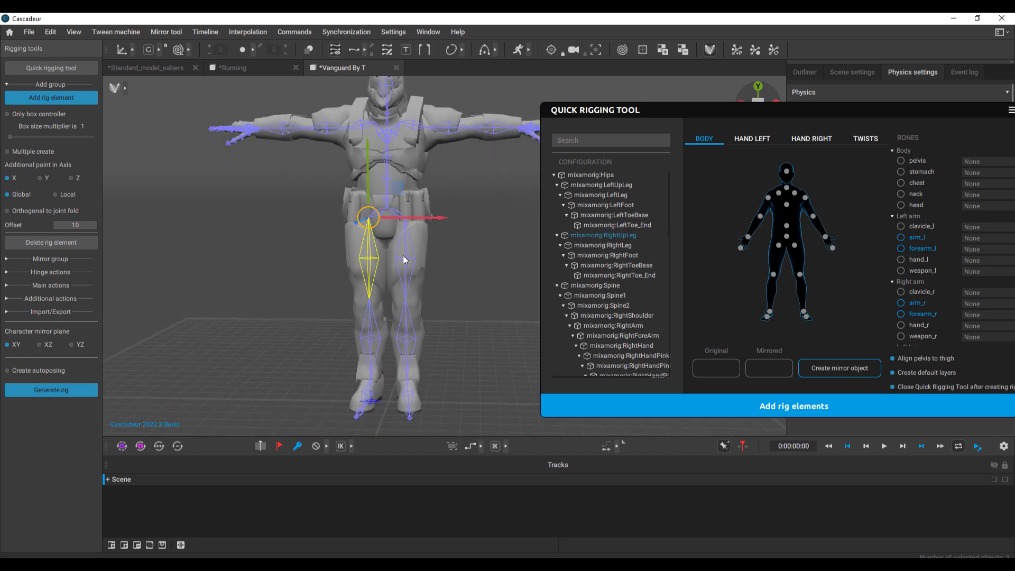
{"action": "left_click_drag", "start_coordinate": [602, 235], "coordinate": [778, 246]}
{"action": "left_click_drag", "start_coordinate": [607, 249], "coordinate": [776, 281]}
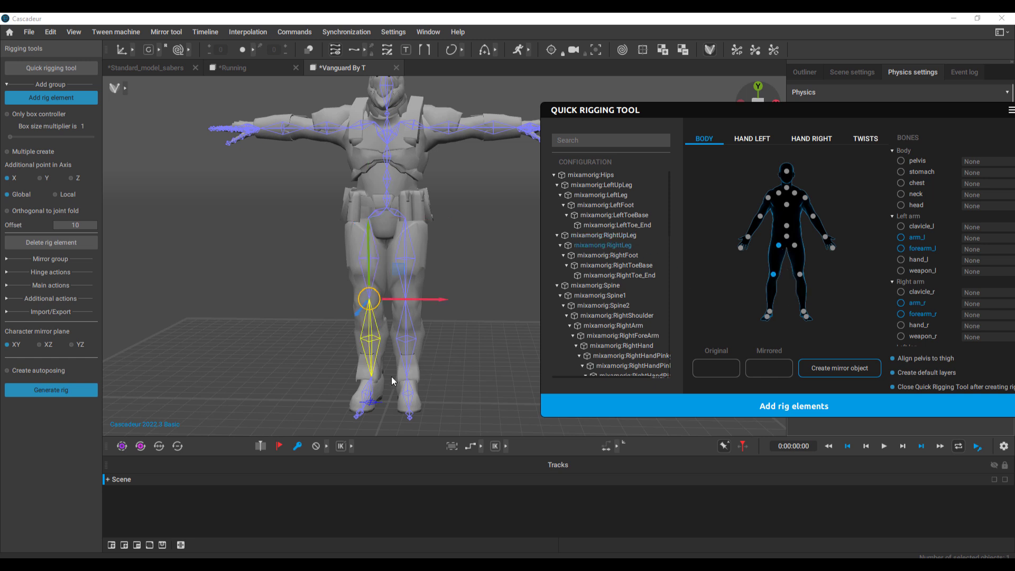
{"action": "left_click", "coordinate": [367, 390]}
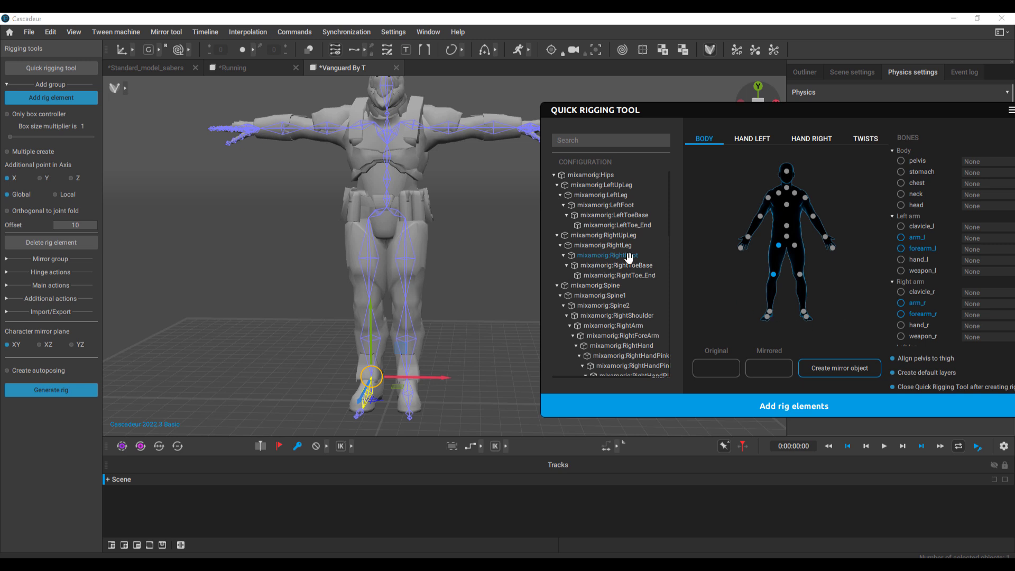
{"action": "left_click", "coordinate": [770, 311]}
{"action": "type", "text": "Left"}
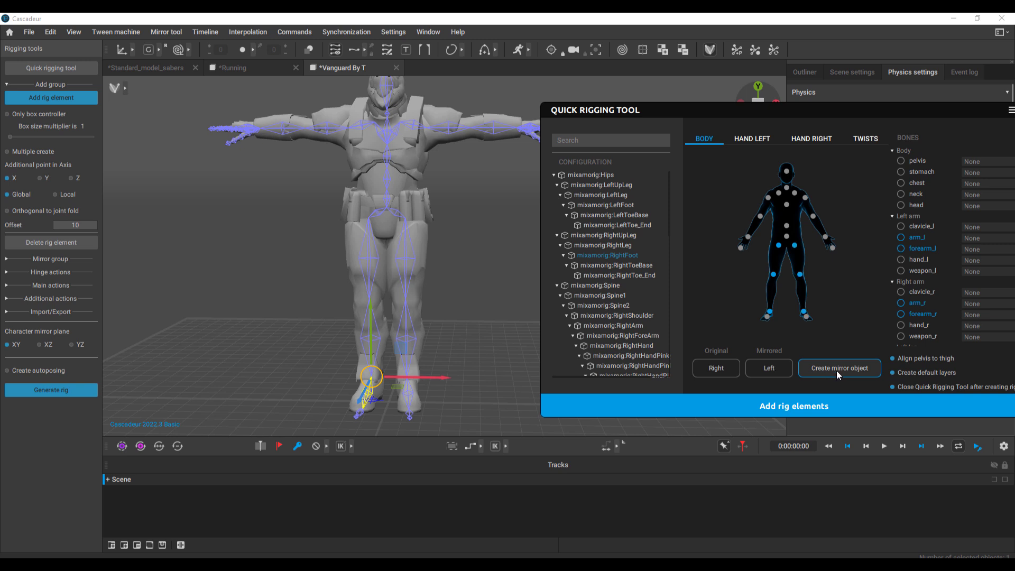
Assign Hips to the pelvis and RightShoulder, RightArm, RightForeArm and RightHand to the right arm points, mirroring the arm to the left
{"action": "left_click", "coordinate": [787, 238]}
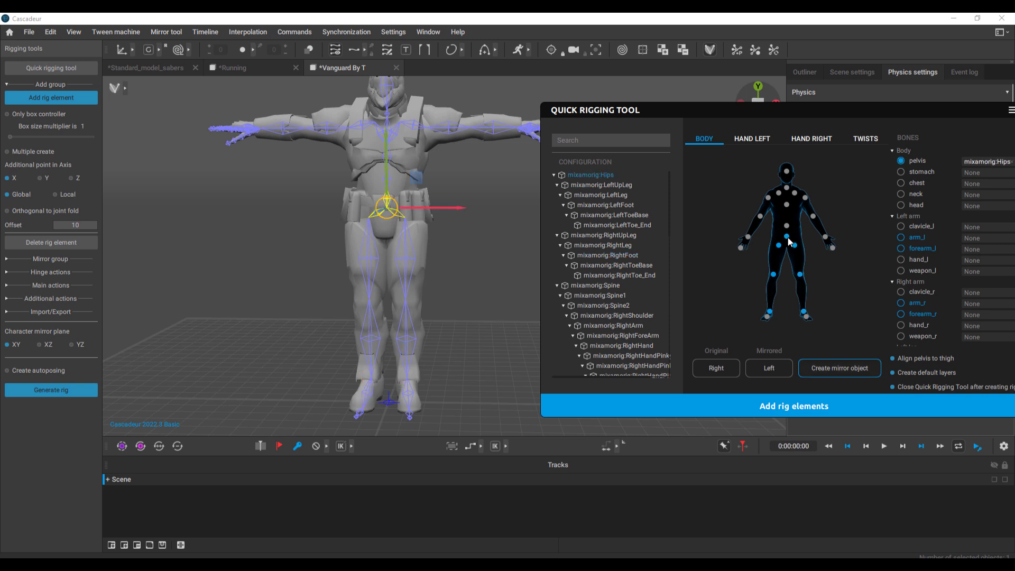
{"action": "left_click", "coordinate": [364, 125]}
{"action": "left_click", "coordinate": [778, 193]}
{"action": "left_click", "coordinate": [347, 128]}
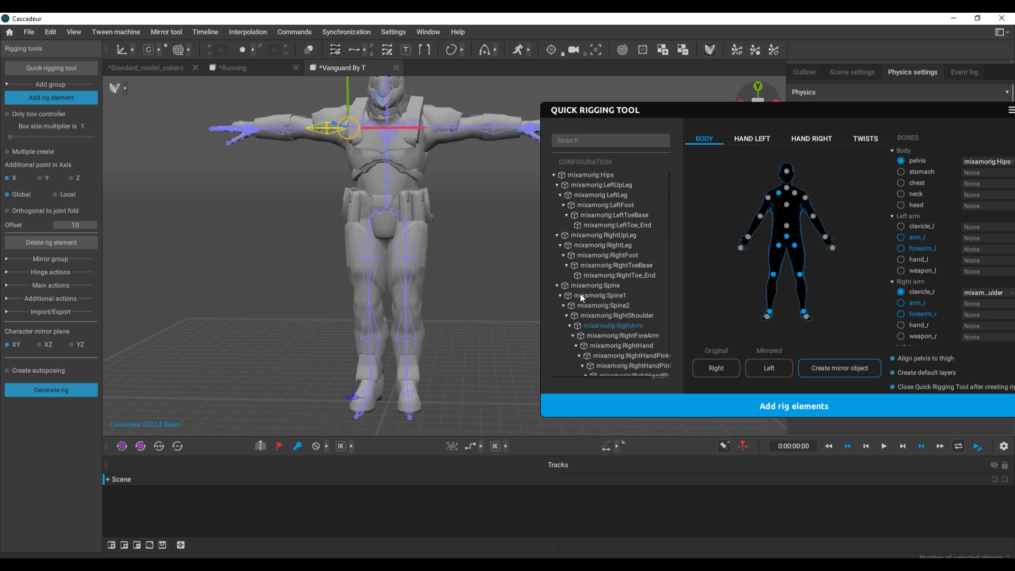
{"action": "left_click", "coordinate": [768, 198]}
{"action": "left_click", "coordinate": [623, 336]}
{"action": "left_click", "coordinate": [760, 216]}
{"action": "left_click", "coordinate": [634, 343]}
{"action": "left_click", "coordinate": [748, 236]}
Assign Spine to the stomach, Spine2 to the chest, Neck to the neck and Head to the head
{"action": "left_click", "coordinate": [600, 286]}
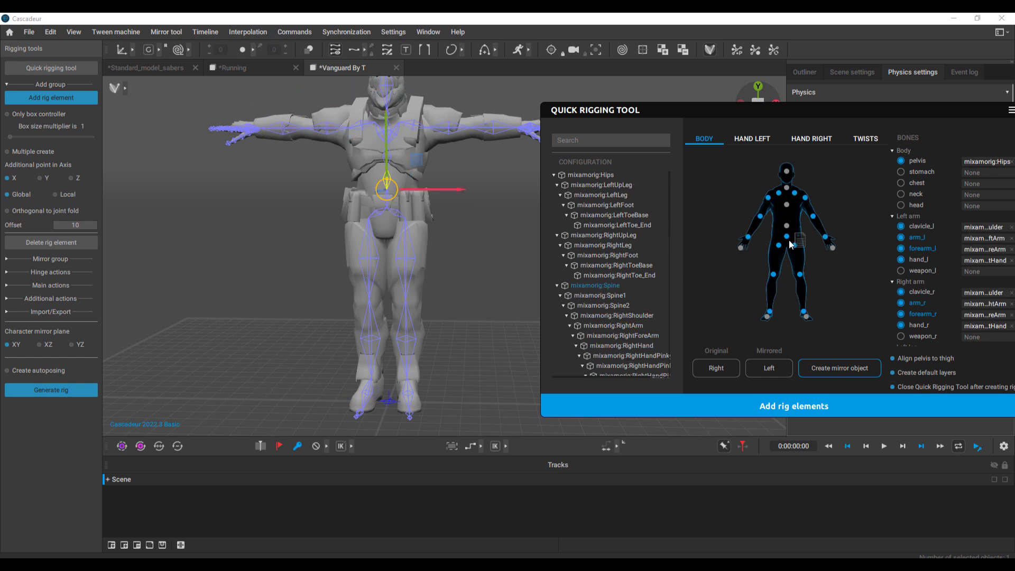
{"action": "left_click", "coordinate": [787, 226]}
{"action": "left_click", "coordinate": [607, 305]}
{"action": "left_click", "coordinate": [787, 205]}
{"action": "scroll", "coordinate": [613, 275], "scroll_direction": "down", "scroll_amount": 6}
{"action": "left_click", "coordinate": [606, 253]}
{"action": "left_click", "coordinate": [787, 187]}
{"action": "left_click", "coordinate": [595, 241]}
{"action": "left_click", "coordinate": [787, 171]}
Assign RightToeBase to the right toe point with its left mirror, and add the rig elements to the character
{"action": "left_click", "coordinate": [361, 410]}
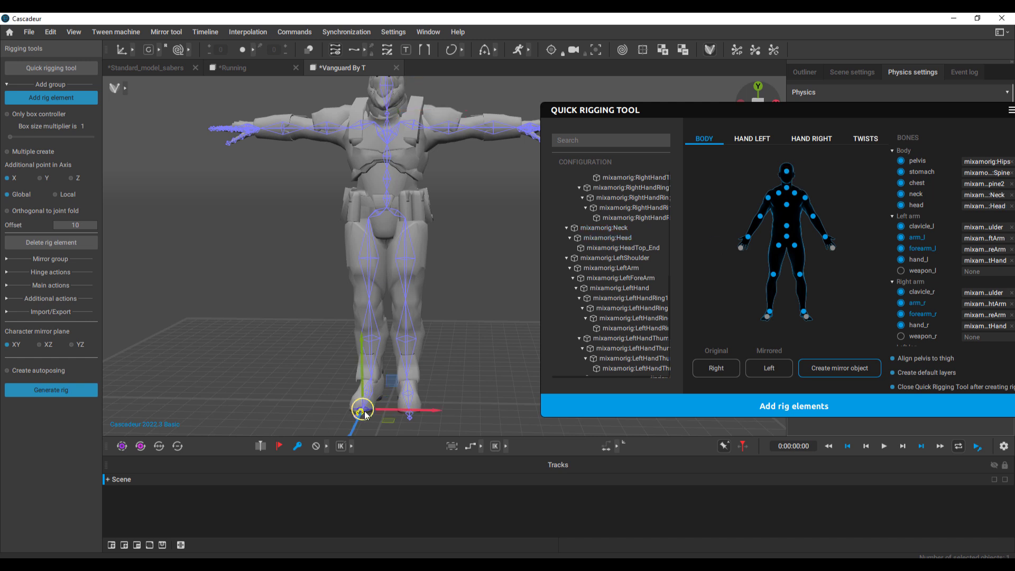
{"action": "left_click", "coordinate": [768, 317]}
{"action": "left_click", "coordinate": [839, 368]}
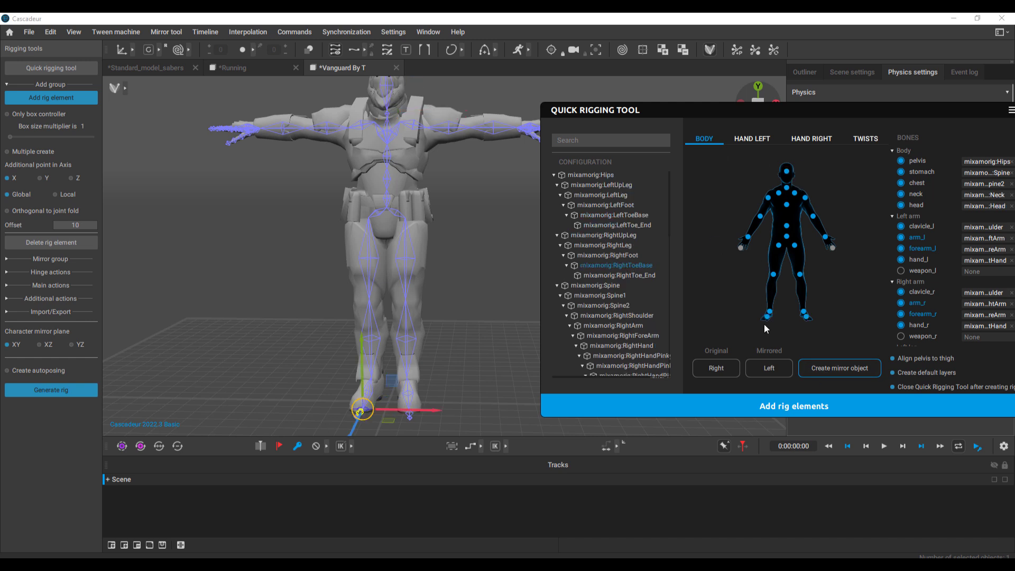
{"action": "left_click", "coordinate": [811, 411]}
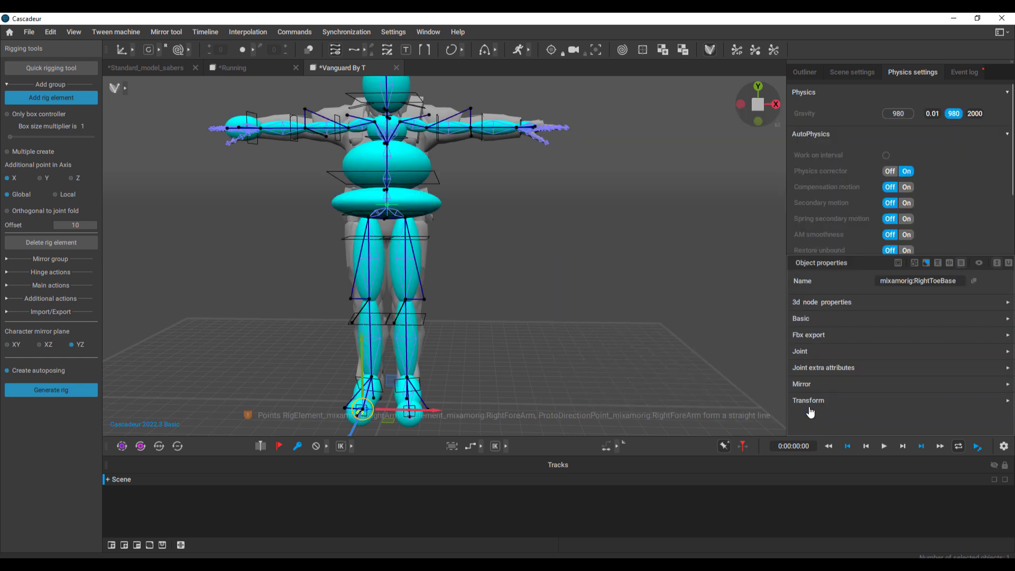
Delete the Spine rig element at the character's stomach
{"action": "right_click_drag", "start_coordinate": [515, 313], "coordinate": [475, 297]}
{"action": "middle_click_drag", "start_coordinate": [473, 293], "coordinate": [524, 305]}
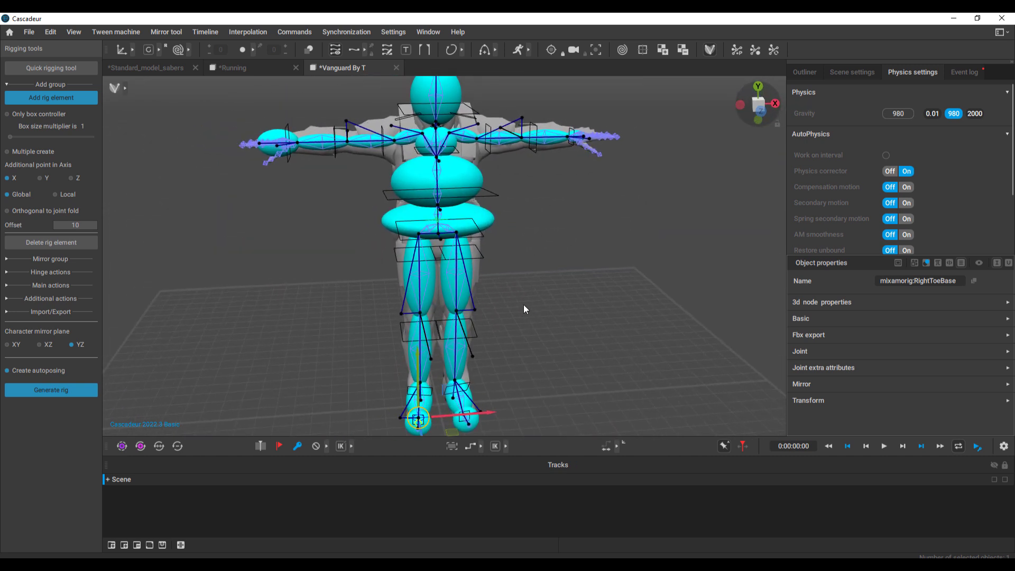
{"action": "scroll", "coordinate": [437, 148], "scroll_direction": "up", "scroll_amount": 5}
{"action": "middle_click_drag", "start_coordinate": [520, 224], "coordinate": [525, 239]}
{"action": "scroll", "coordinate": [524, 249], "scroll_direction": "down", "scroll_amount": 3}
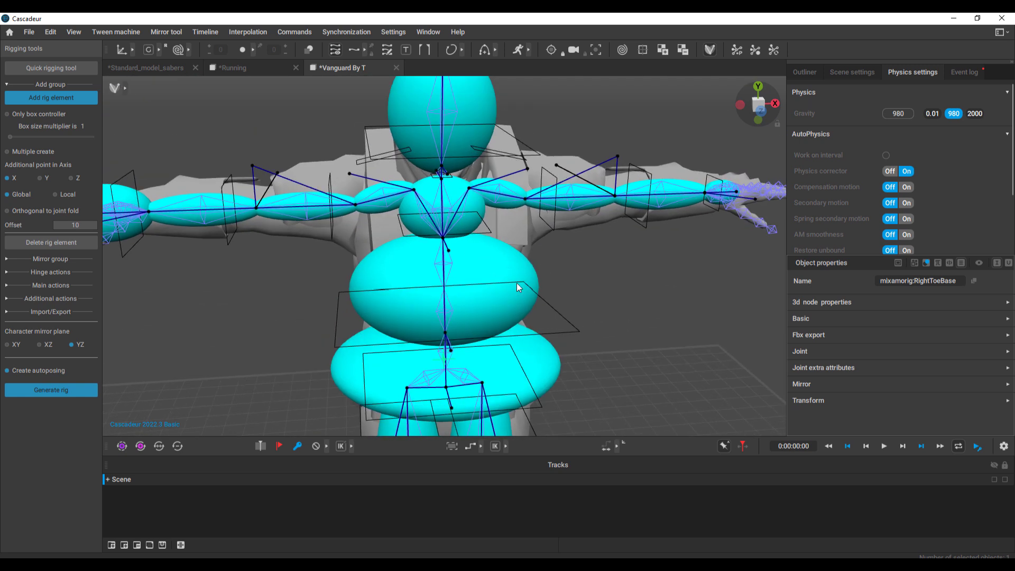
{"action": "left_click", "coordinate": [516, 283]}
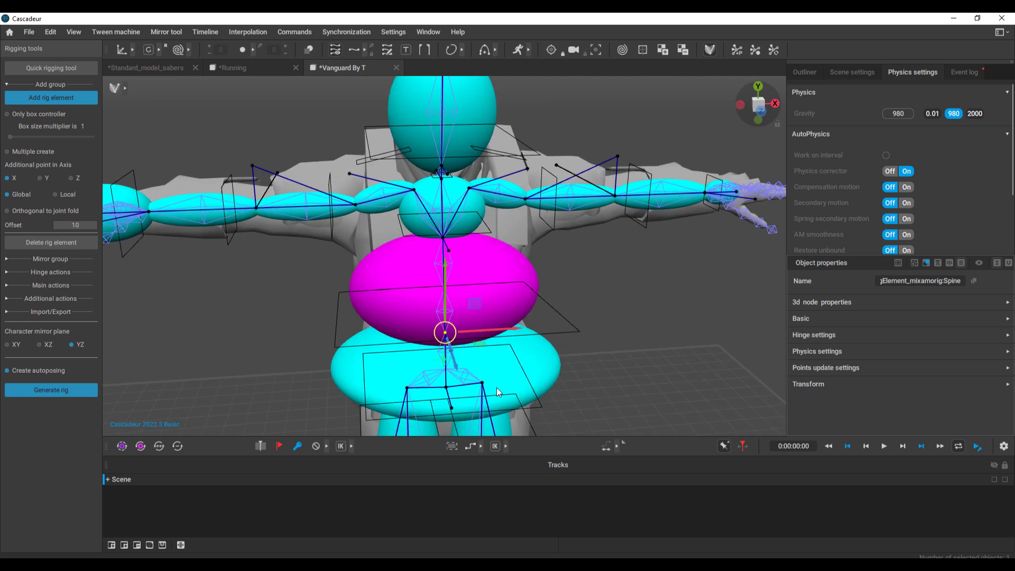
{"action": "left_click", "coordinate": [41, 242]}
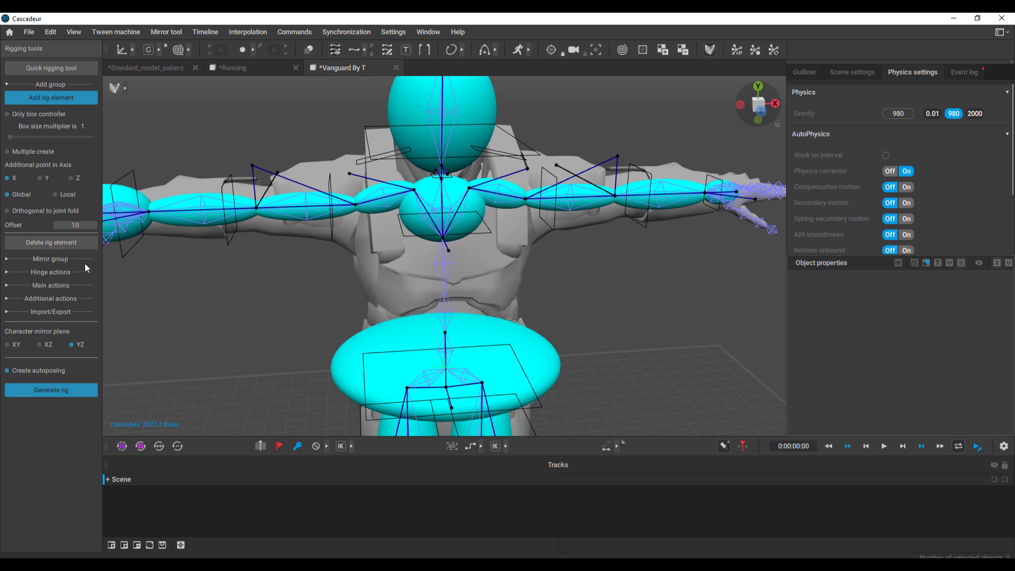
Select the Spine joint above the hips and add a new rig element to it
{"action": "left_click", "coordinate": [447, 315]}
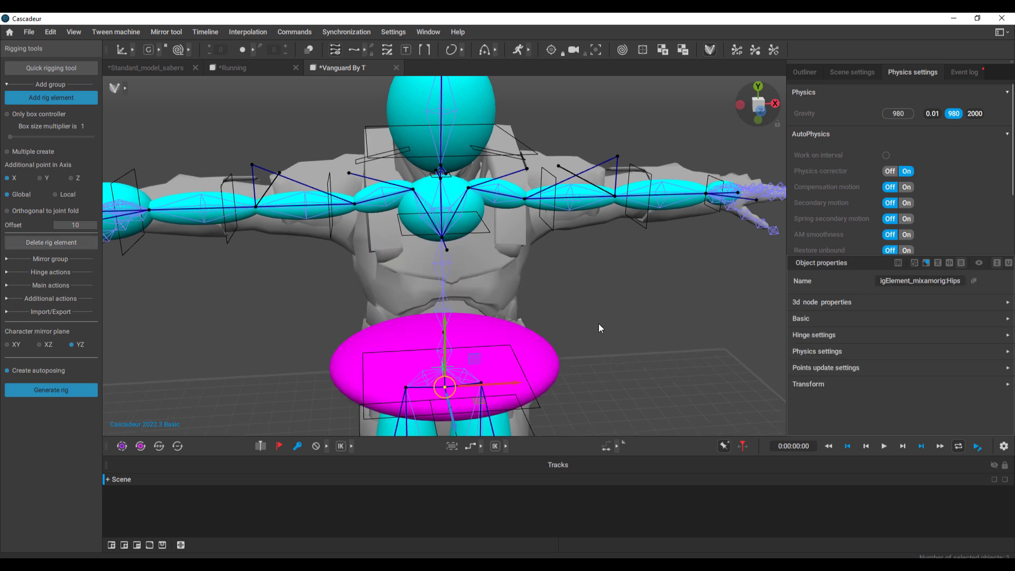
{"action": "key", "text": "KP_1"}
{"action": "left_click", "coordinate": [438, 298]}
{"action": "left_click", "coordinate": [436, 288]}
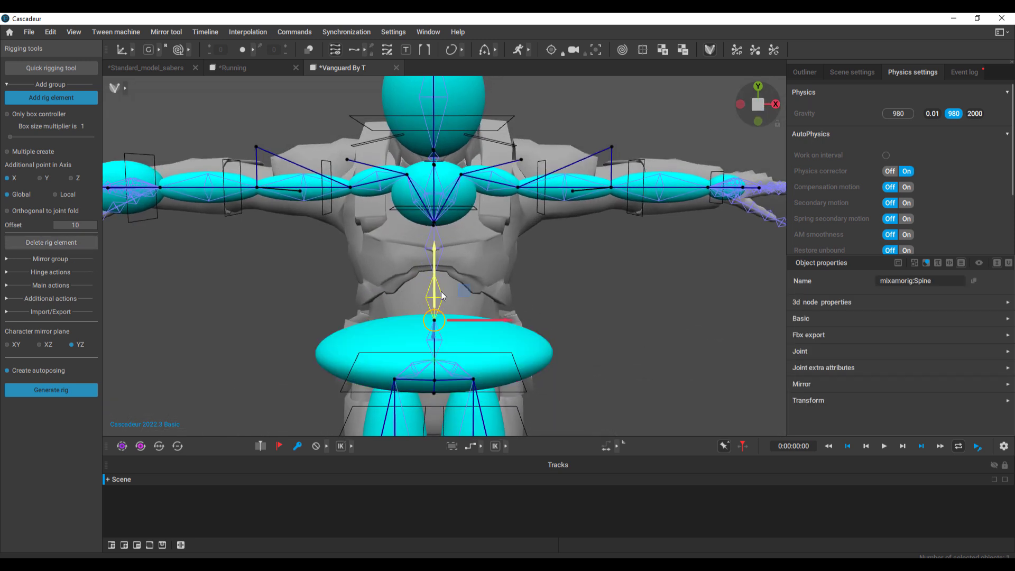
{"action": "left_click", "coordinate": [62, 100]}
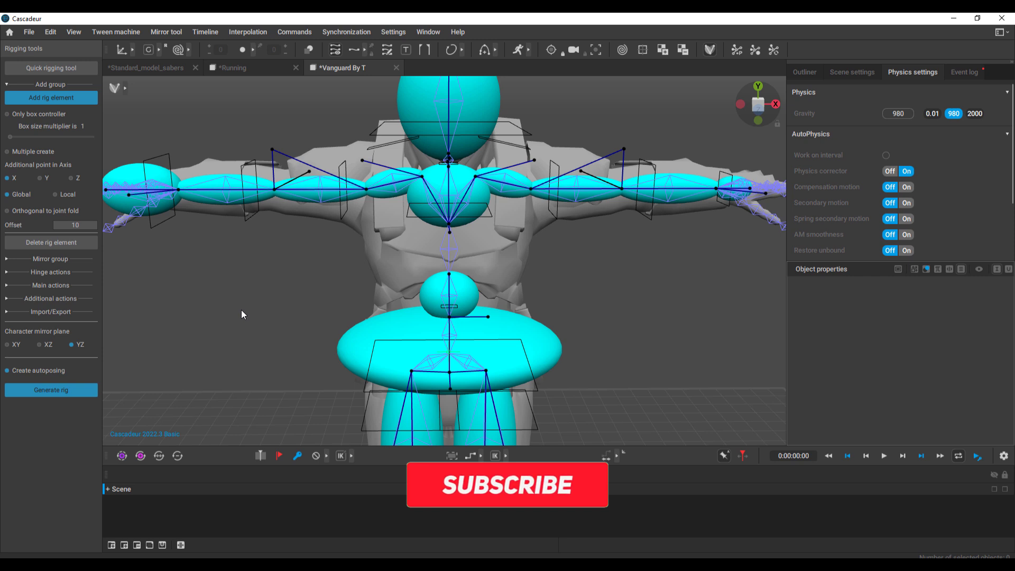
Undo the deletion and re-creation of the Spine rig element so the original stomach element is restored
{"action": "key", "text": "ctrl+z"}
{"action": "key", "text": "ctrl+z"}
{"action": "key", "text": "ctrl+z"}
{"action": "key", "text": "ctrl+z"}
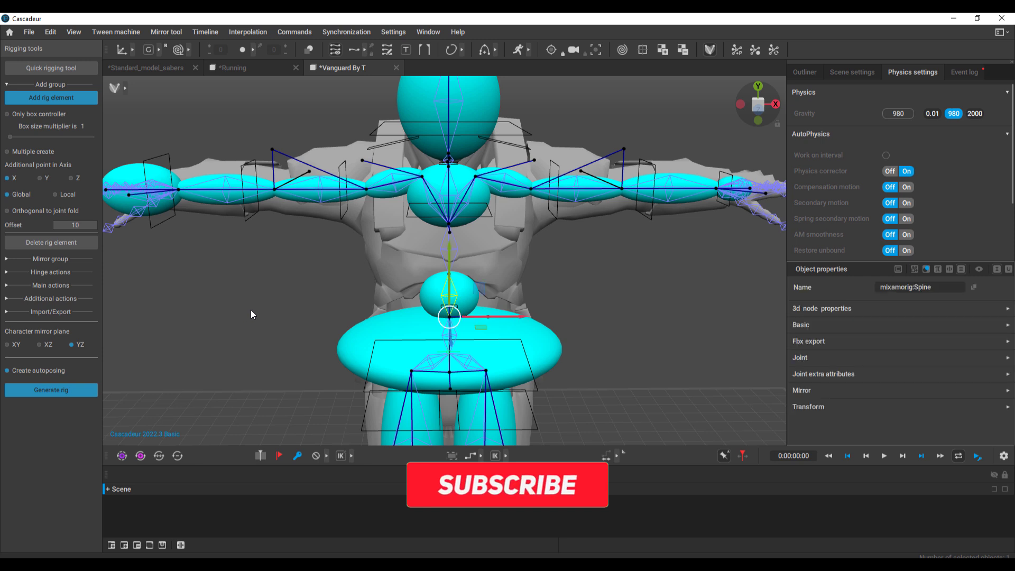
{"action": "key", "text": "ctrl+y"}
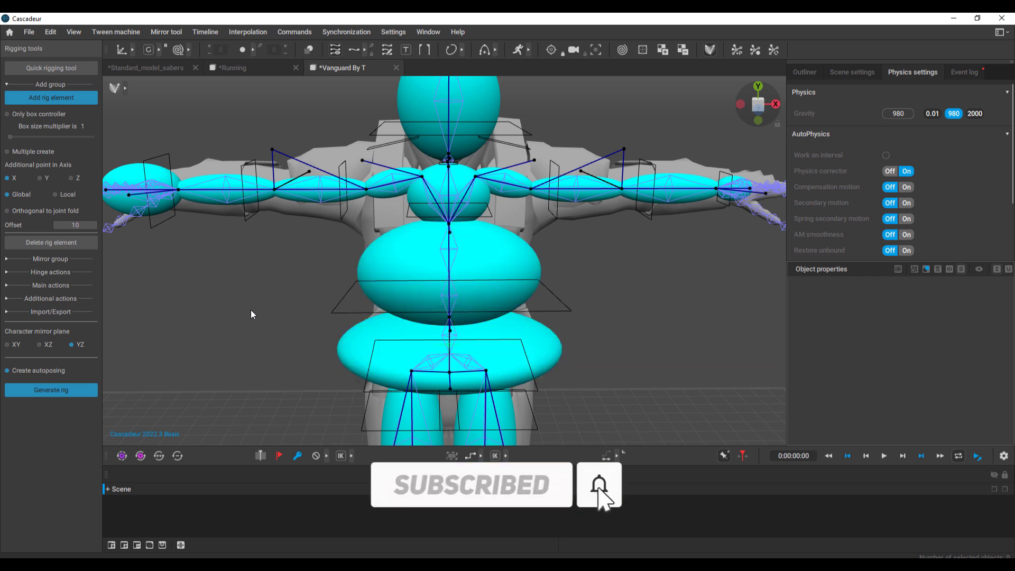
Switch the viewport display from the rig elements to the character's auto-posing controllers
{"action": "left_click_drag", "start_coordinate": [579, 308], "coordinate": [501, 297], "text": "alt"}
{"action": "scroll", "coordinate": [501, 297], "scroll_direction": "down", "scroll_amount": 5}
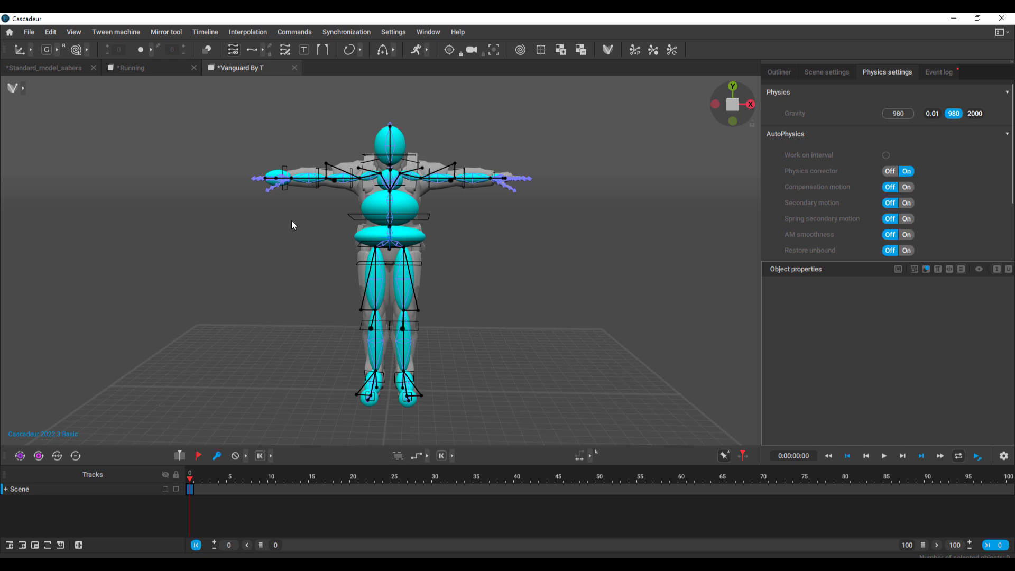
{"action": "left_click", "coordinate": [24, 88]}
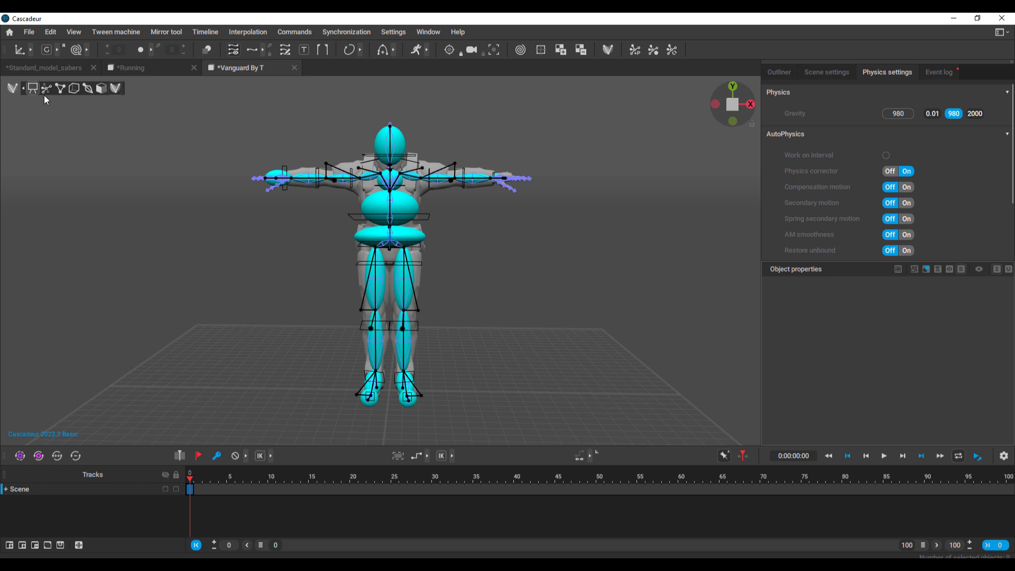
{"action": "left_click", "coordinate": [41, 87]}
{"action": "left_click_drag", "start_coordinate": [476, 217], "coordinate": [459, 234], "text": "alt"}
{"action": "right_click_drag", "start_coordinate": [458, 238], "coordinate": [470, 239]}
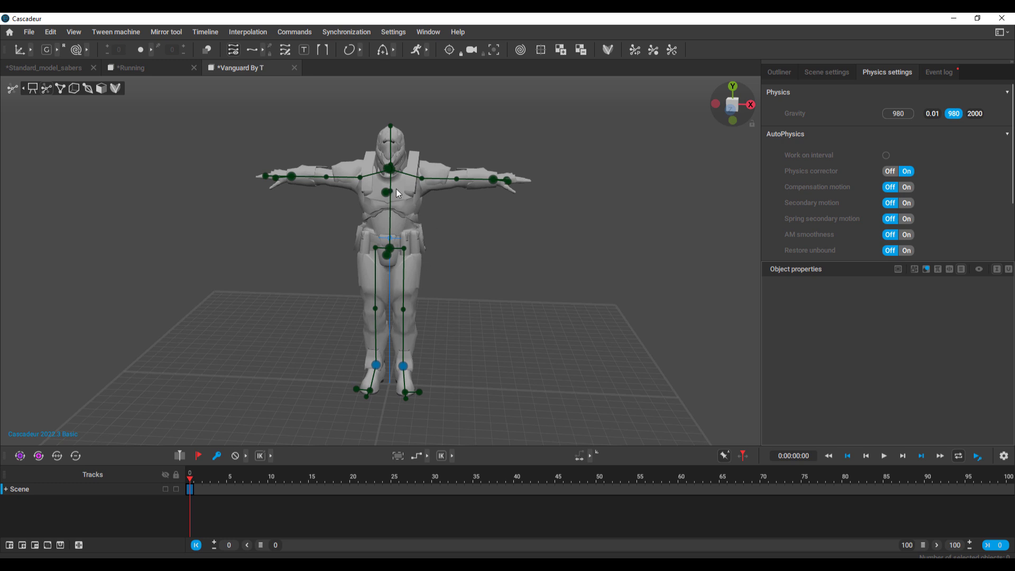
Select the auto-posing controller foot_l at the character's left ankle
{"action": "scroll", "coordinate": [397, 190], "scroll_direction": "up", "scroll_amount": 3}
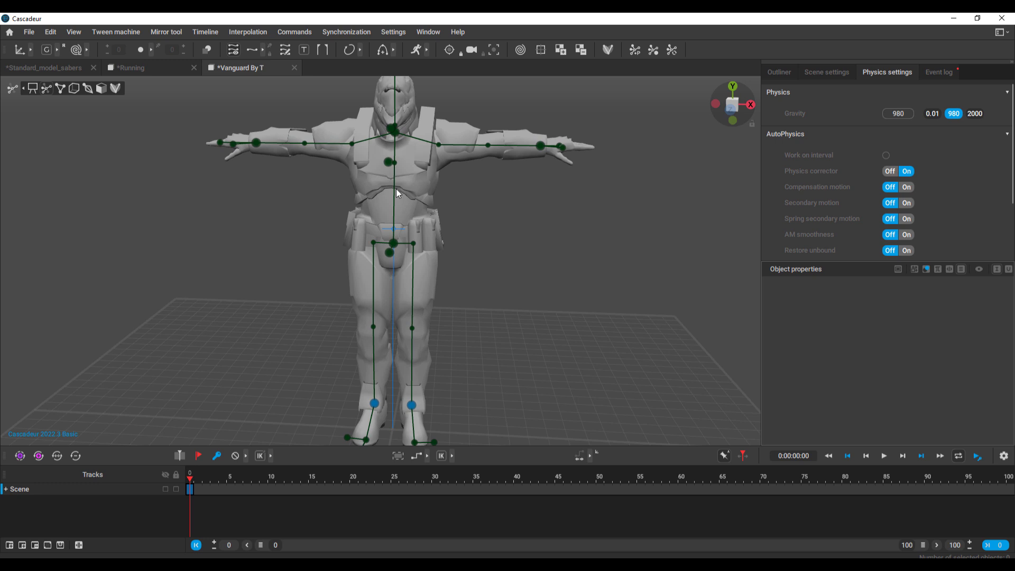
{"action": "scroll", "coordinate": [396, 189], "scroll_direction": "down", "scroll_amount": 5}
{"action": "left_click_drag", "start_coordinate": [481, 306], "coordinate": [401, 280], "text": "alt"}
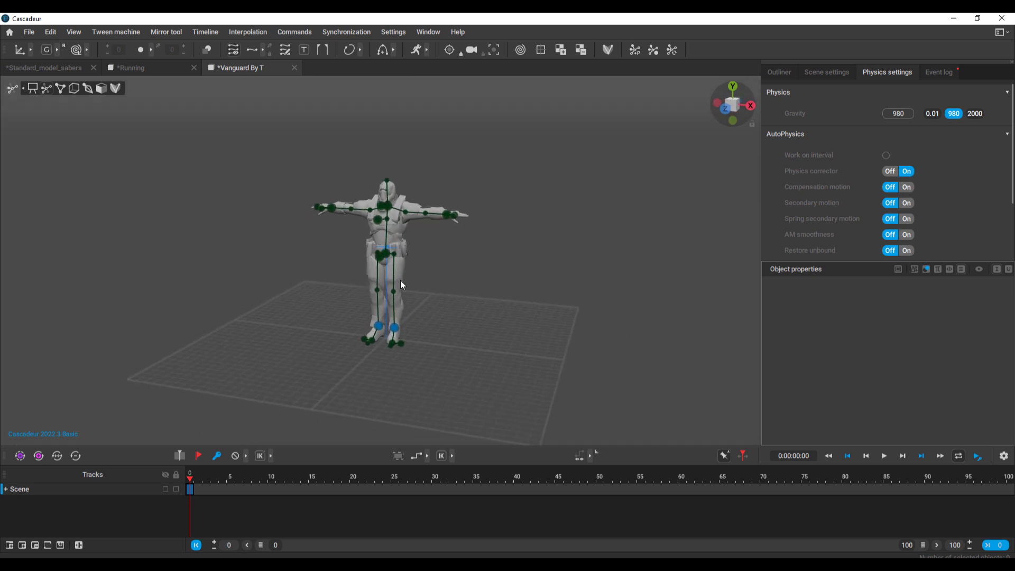
{"action": "right_click_drag", "start_coordinate": [401, 280], "coordinate": [478, 358], "text": "alt"}
{"action": "middle_click_drag", "start_coordinate": [478, 357], "coordinate": [439, 314], "text": "alt"}
{"action": "left_click_drag", "start_coordinate": [467, 265], "coordinate": [397, 362]}
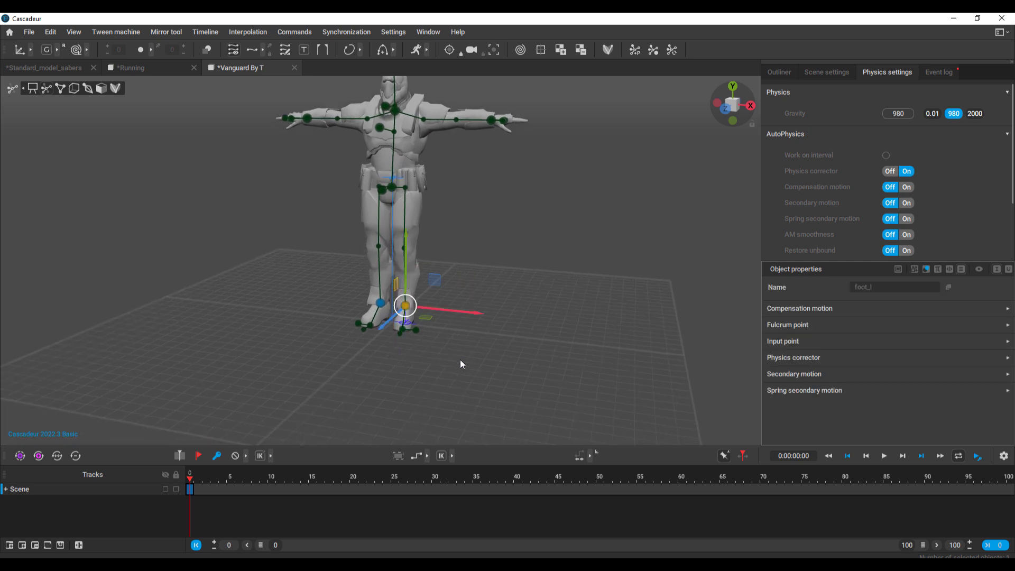
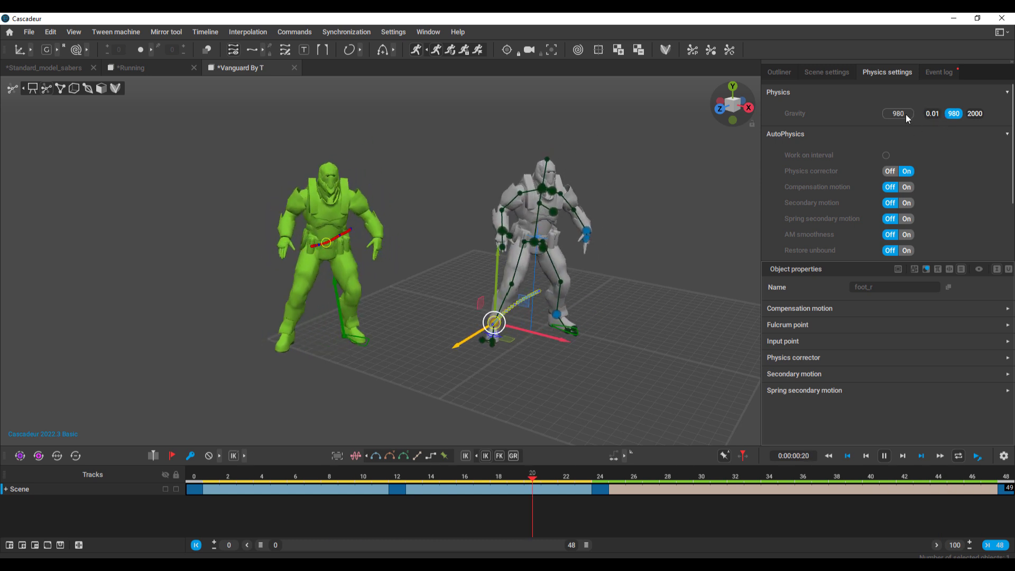
Try gravity values of 0.01 and 2000 during playback, and return gravity to 980
{"action": "left_click", "coordinate": [933, 113]}
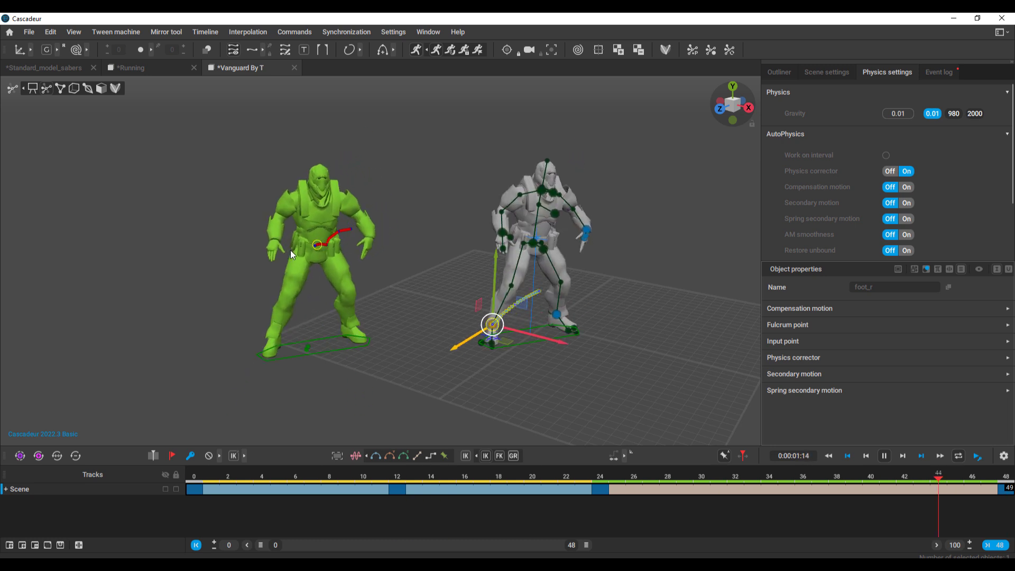
{"action": "left_click", "coordinate": [975, 114]}
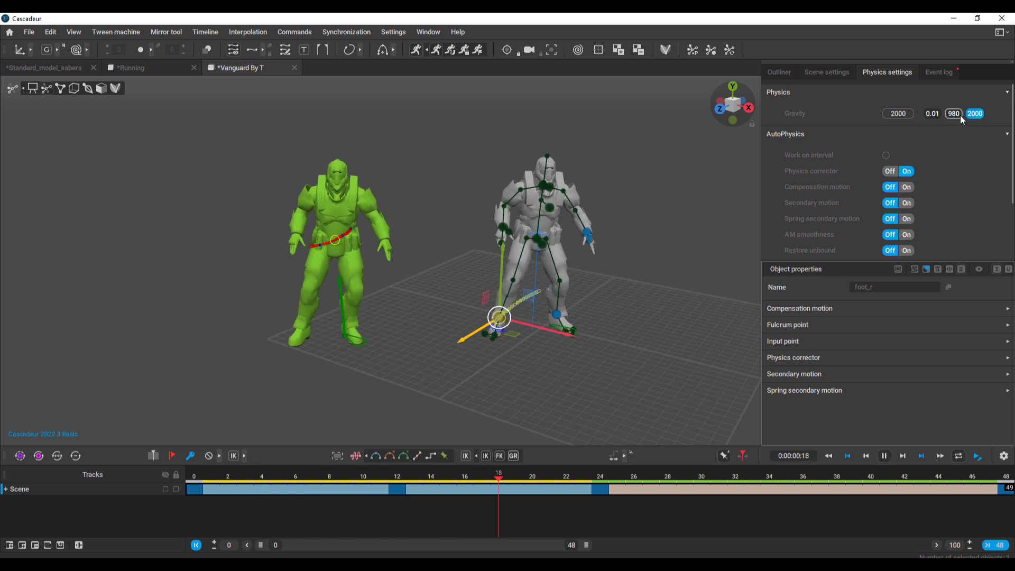
{"action": "left_click", "coordinate": [954, 114]}
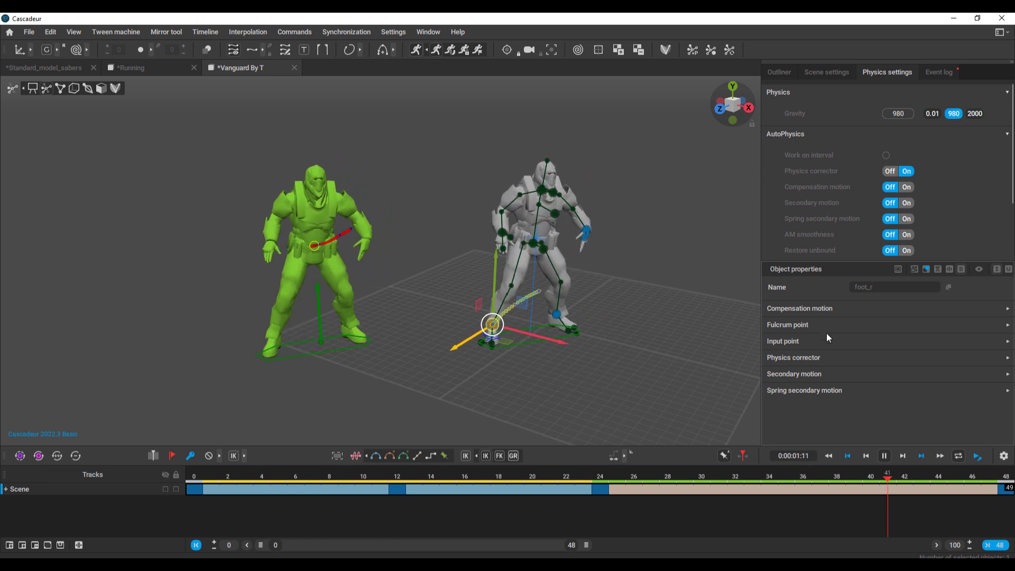
Turn on Spring secondary motion and Secondary motion in the AutoPhysics settings
{"action": "scroll", "coordinate": [833, 193], "scroll_direction": "down", "scroll_amount": 2}
{"action": "scroll", "coordinate": [835, 187], "scroll_direction": "up", "scroll_amount": 2}
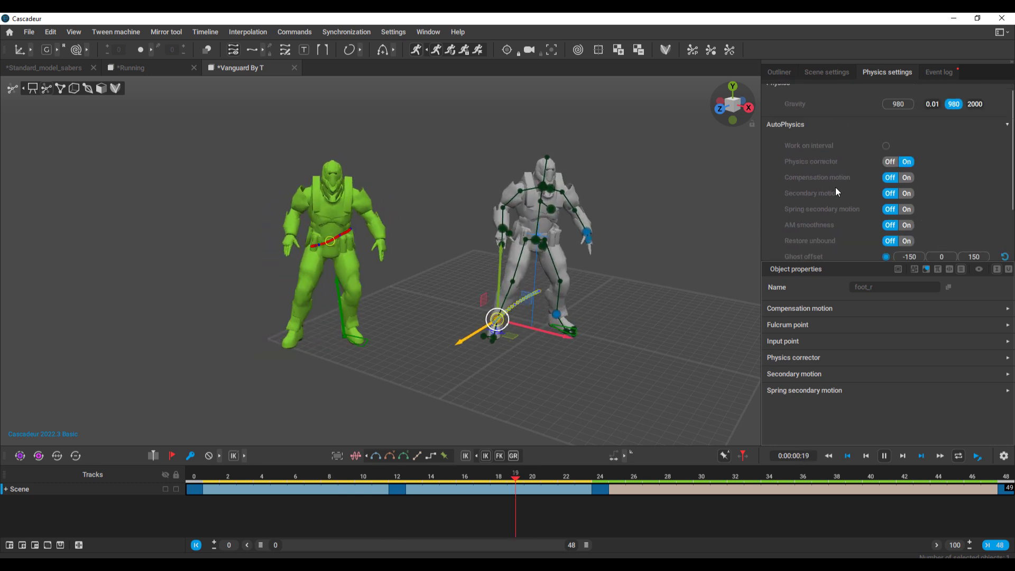
{"action": "left_click", "coordinate": [908, 209]}
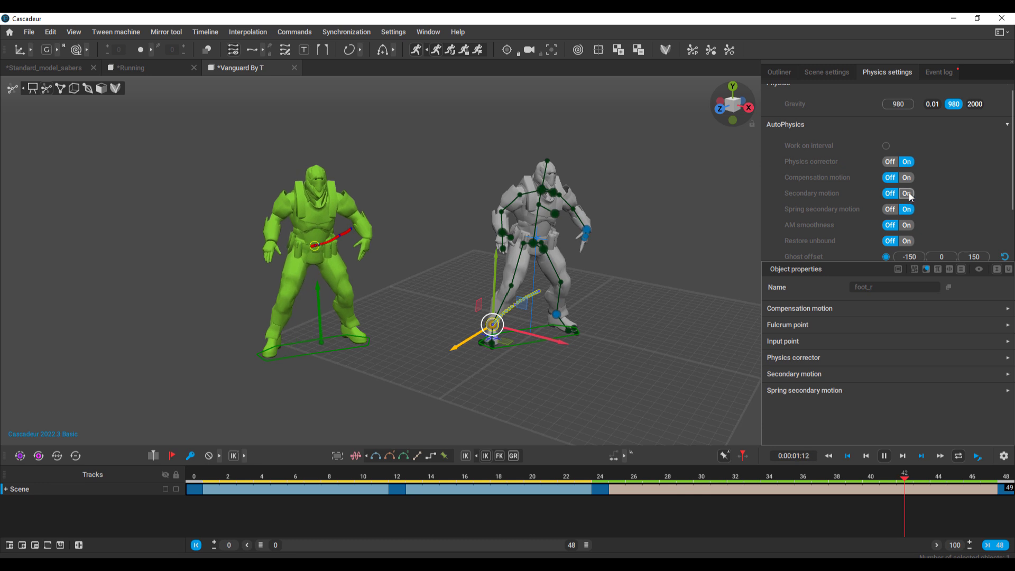
{"action": "left_click", "coordinate": [906, 194]}
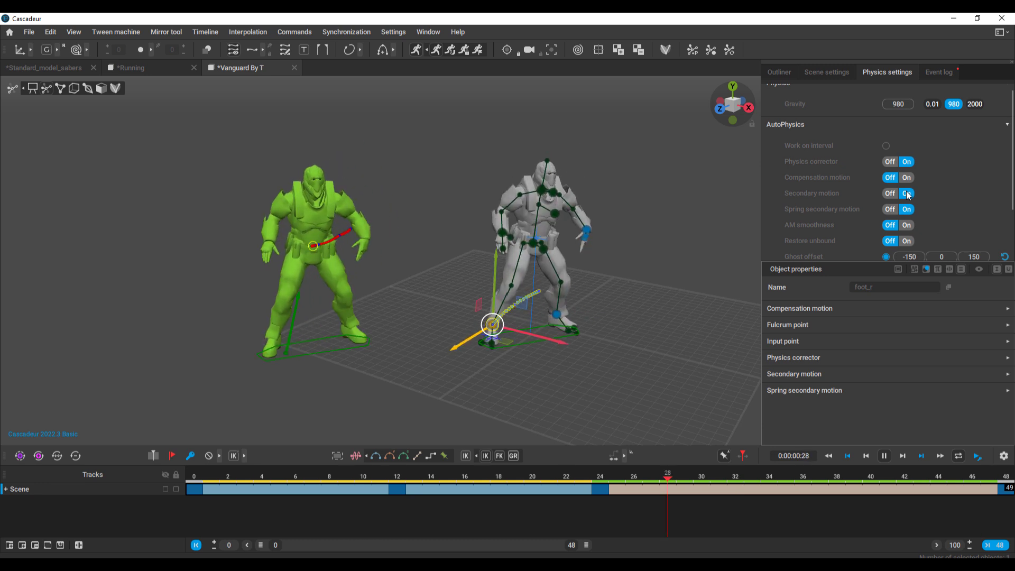
{"action": "scroll", "coordinate": [877, 211], "scroll_direction": "down", "scroll_amount": 1}
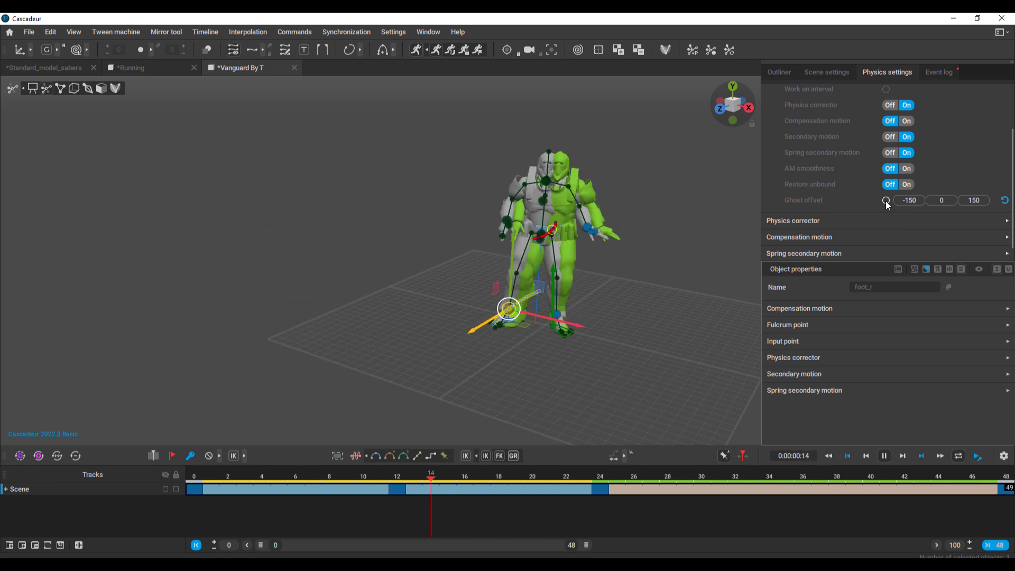
Open the Physics corrector properties of the right foot controller
{"action": "left_click", "coordinate": [808, 358]}
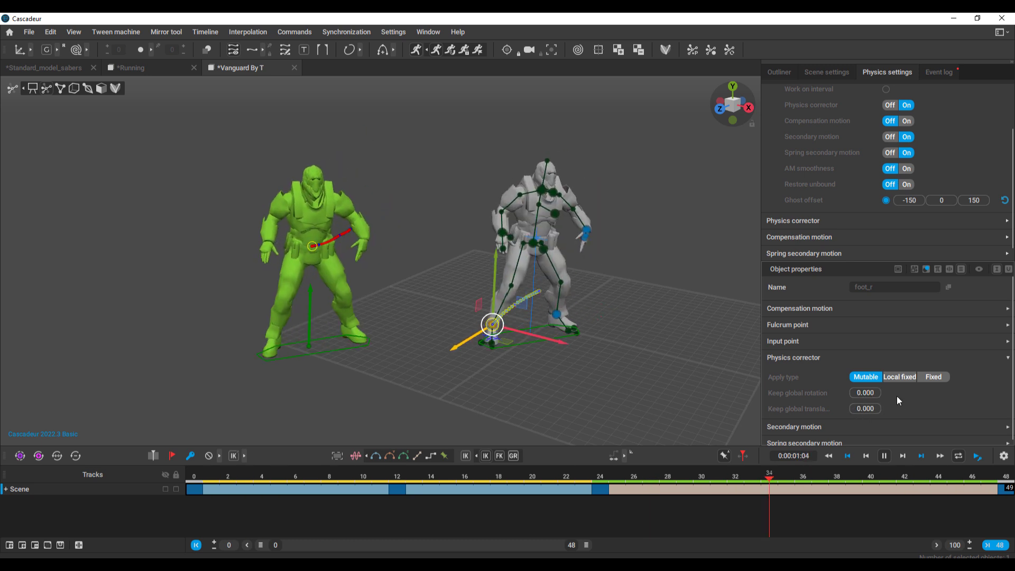
{"action": "left_click_drag", "start_coordinate": [326, 257], "coordinate": [420, 243], "text": "alt"}
{"action": "middle_click_drag", "start_coordinate": [421, 243], "coordinate": [319, 211]}
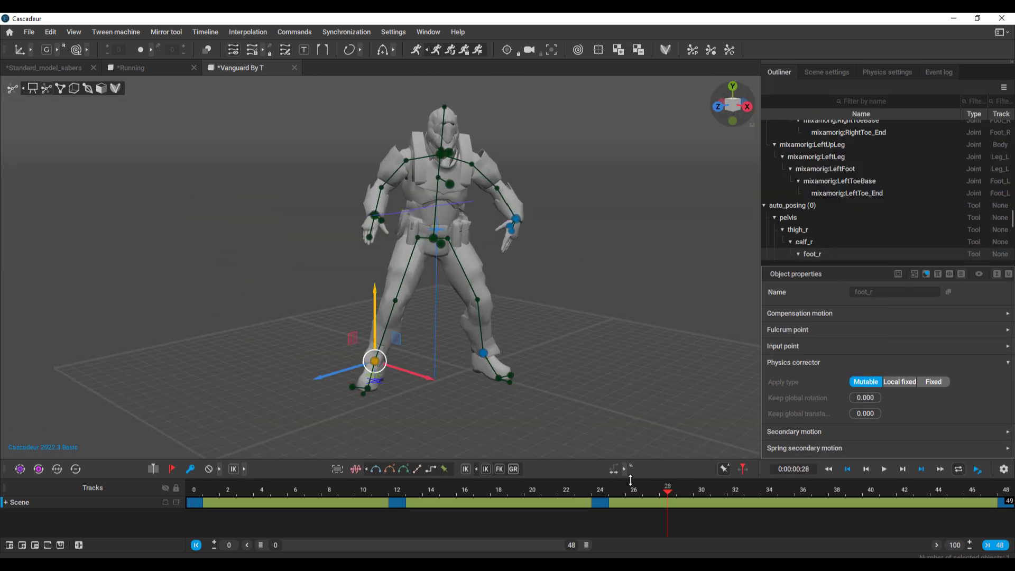
At frame 12, raise the right foot controller well above the ground so the knee bends
{"action": "left_click_drag", "start_coordinate": [630, 480], "coordinate": [401, 505]}
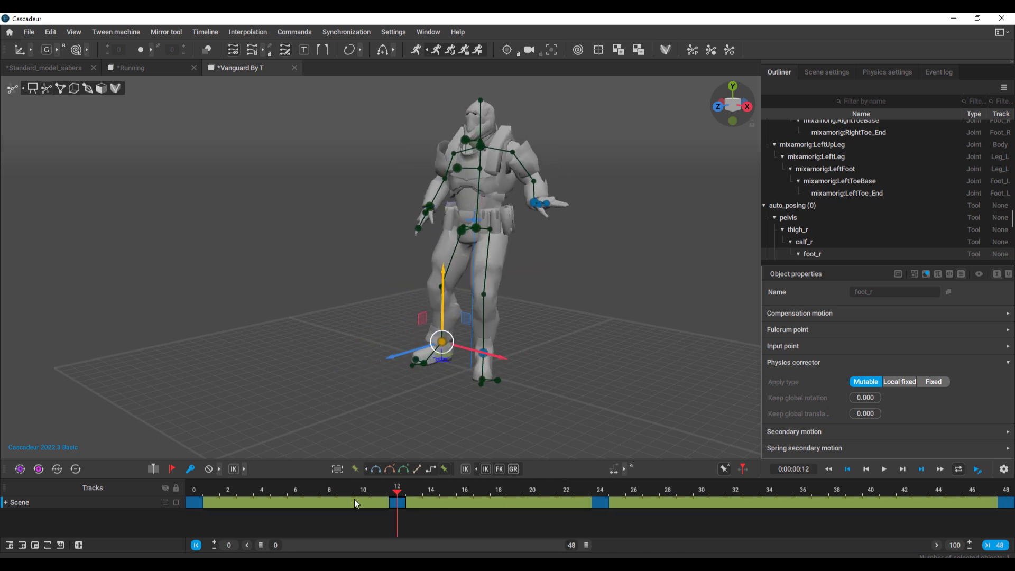
{"action": "left_click_drag", "start_coordinate": [508, 386], "coordinate": [595, 335], "text": "alt"}
{"action": "scroll", "coordinate": [539, 390], "scroll_direction": "up", "scroll_amount": 3}
{"action": "left_click_drag", "start_coordinate": [538, 389], "coordinate": [557, 367], "text": "alt"}
{"action": "middle_click_drag", "start_coordinate": [557, 367], "coordinate": [434, 317]}
{"action": "left_click_drag", "start_coordinate": [407, 299], "coordinate": [407, 215]}
{"action": "left_click_drag", "start_coordinate": [412, 264], "coordinate": [456, 325], "text": "alt"}
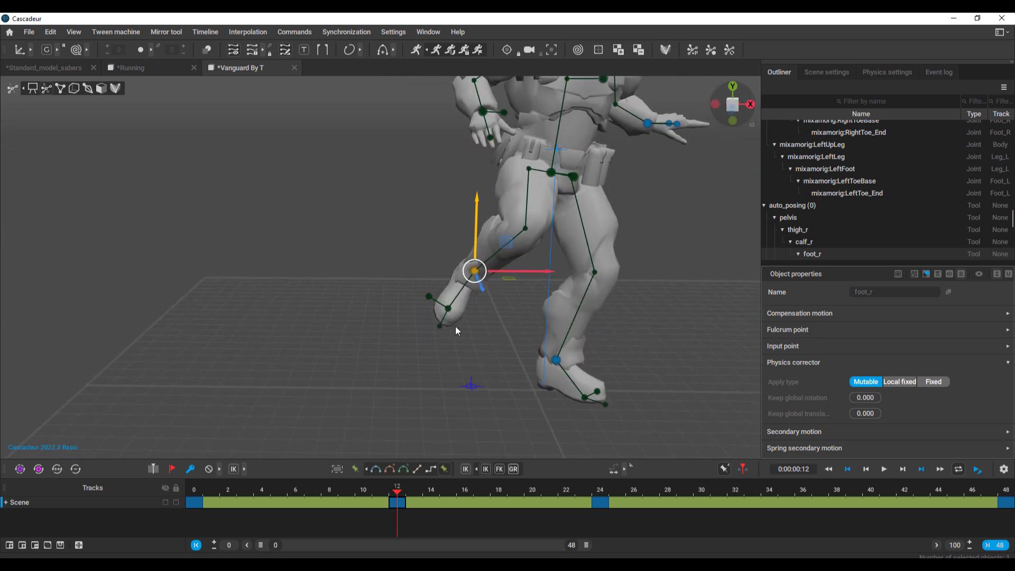
{"action": "scroll", "coordinate": [455, 326], "scroll_direction": "down", "scroll_amount": 2}
Set the intervals between the keyframes to linear interpolation and scrub the timeline to check the motion
{"action": "mouse_move", "coordinate": [404, 493]}
{"action": "left_mouse_down"}
{"action": "mouse_move", "coordinate": [460, 502]}
{"action": "mouse_move", "coordinate": [364, 493]}
{"action": "mouse_move", "coordinate": [389, 497]}
{"action": "left_mouse_up"}
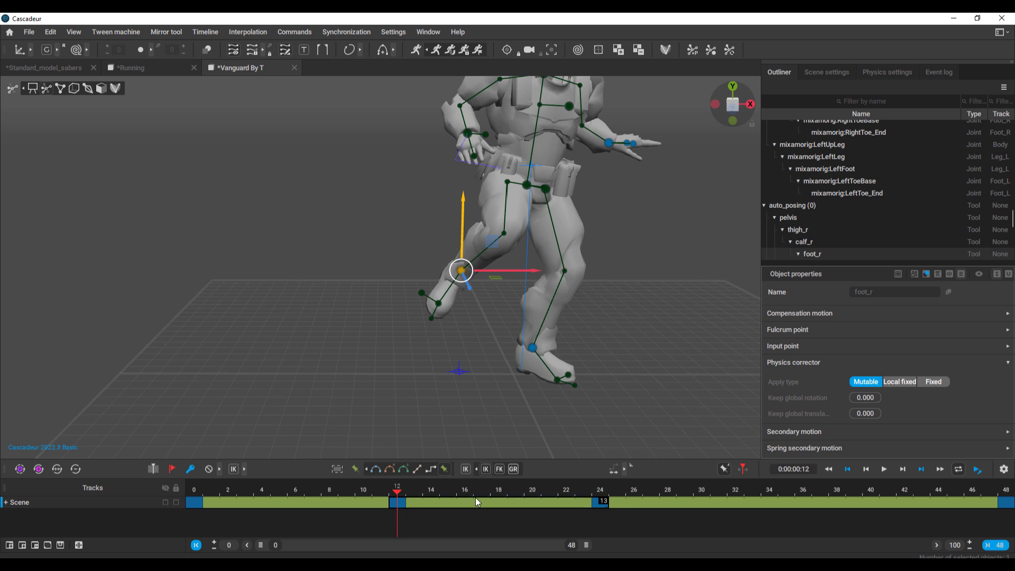
{"action": "left_click", "coordinate": [417, 469]}
{"action": "left_click_drag", "start_coordinate": [399, 493], "coordinate": [195, 492]}
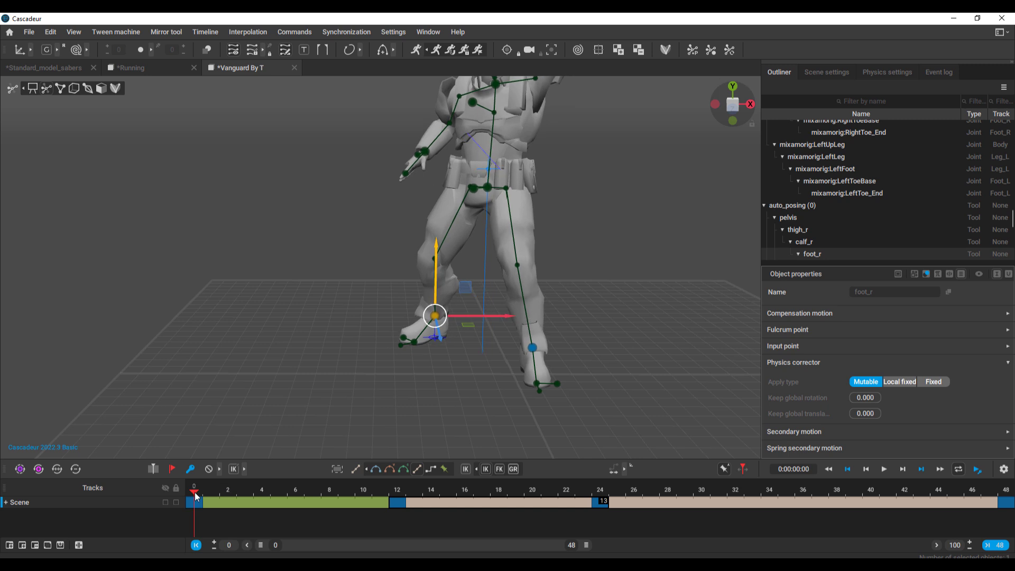
{"action": "left_click", "coordinate": [395, 506]}
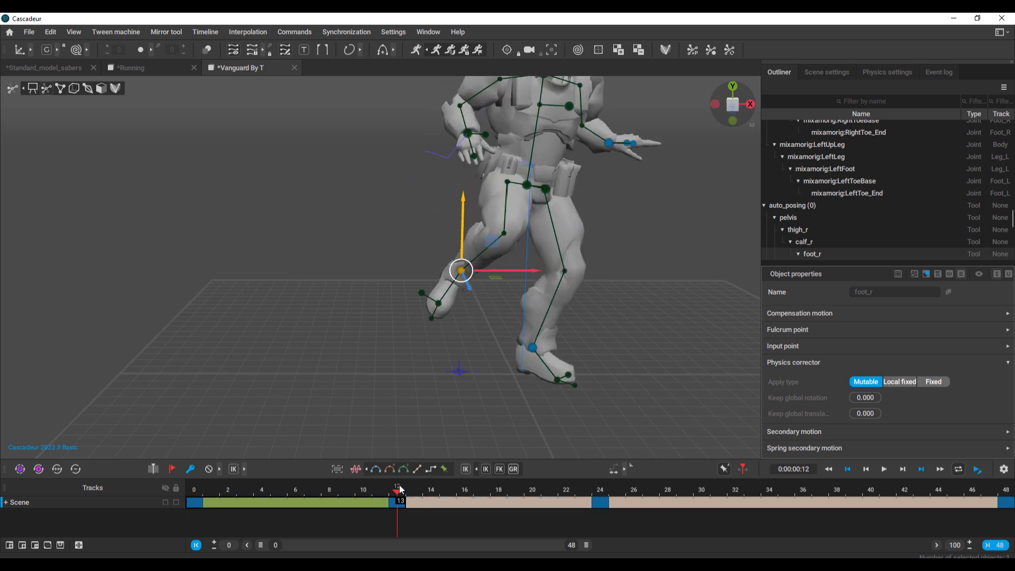
{"action": "left_click_drag", "start_coordinate": [341, 501], "coordinate": [972, 511]}
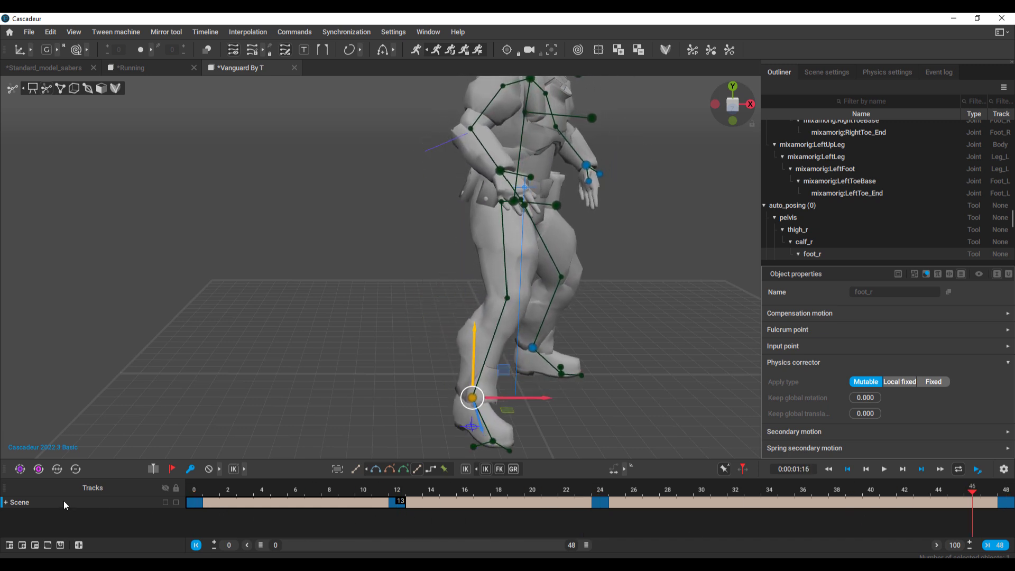
Turn on the AutoPhysics ghost character and play back the animation beside it
{"action": "scroll", "coordinate": [491, 271], "scroll_direction": "down", "scroll_amount": 5}
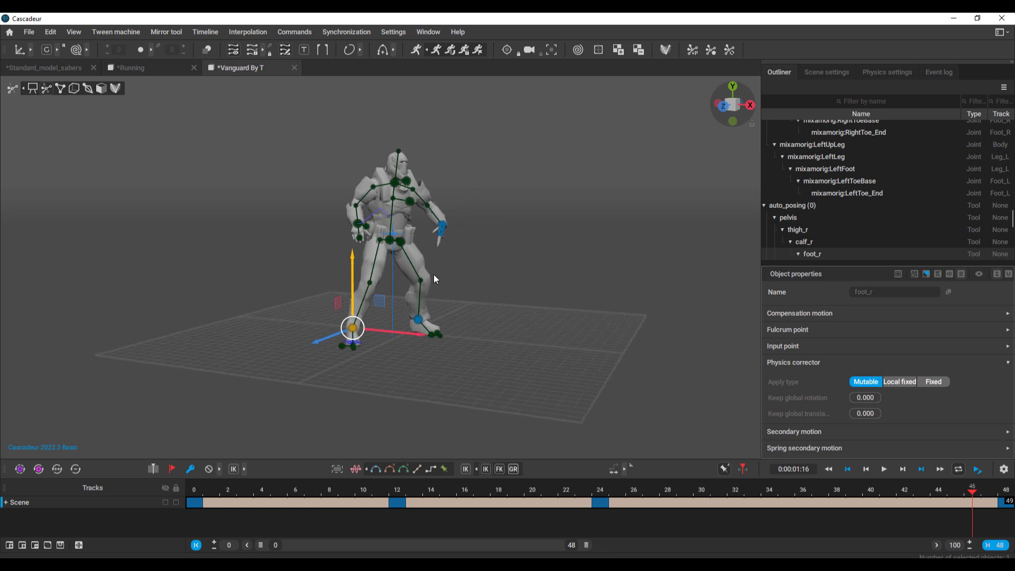
{"action": "scroll", "coordinate": [461, 210], "scroll_direction": "up", "scroll_amount": 2}
{"action": "left_click", "coordinate": [426, 51]}
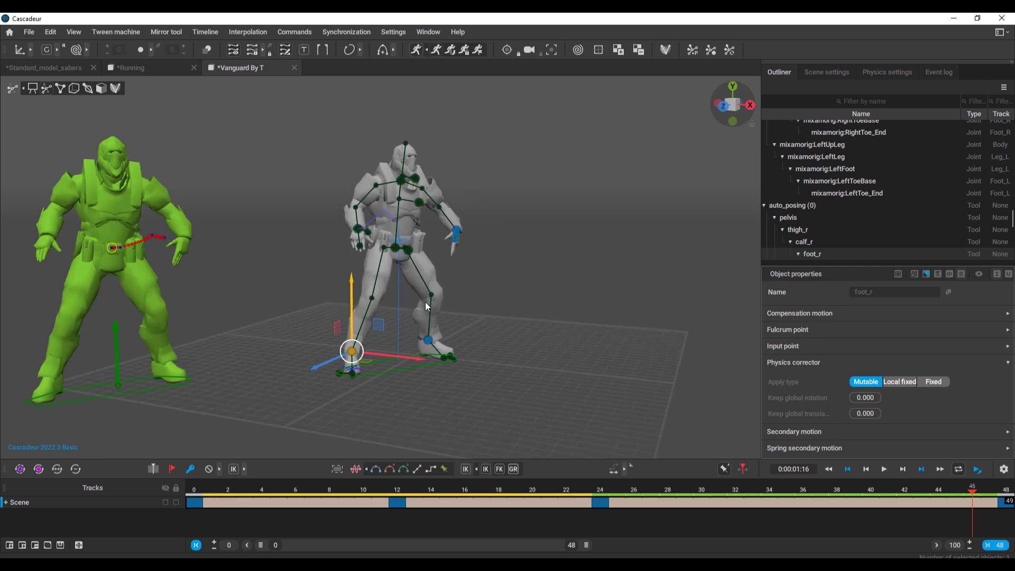
{"action": "left_click_drag", "start_coordinate": [426, 302], "coordinate": [383, 320], "text": "alt"}
{"action": "middle_click_drag", "start_coordinate": [286, 422], "coordinate": [399, 423], "text": "alt"}
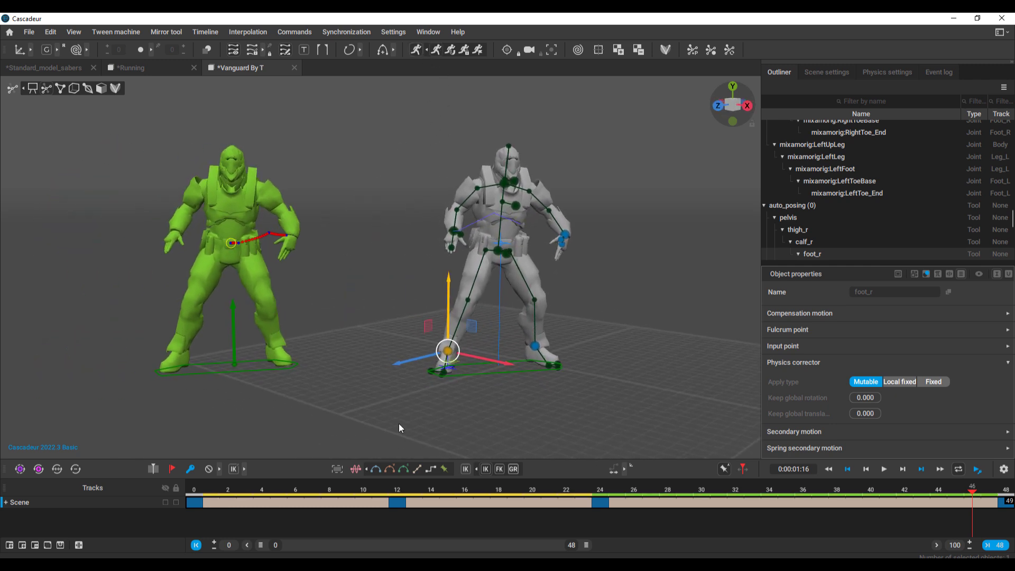
{"action": "left_click", "coordinate": [847, 469]}
{"action": "left_click", "coordinate": [885, 470]}
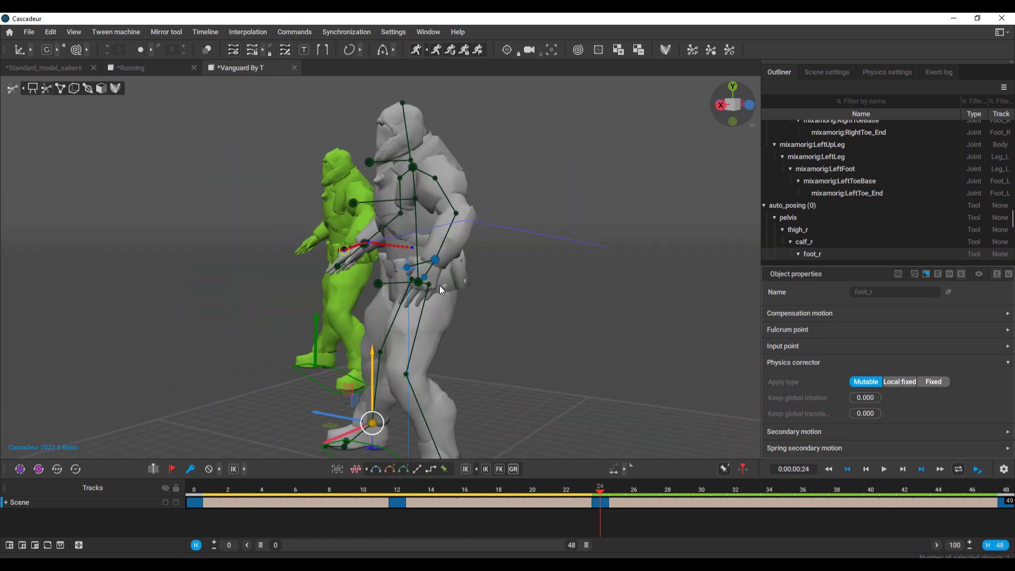
At frame 24, select the left hand controller hand_l and rotate the hand
{"action": "left_click", "coordinate": [440, 280]}
{"action": "left_click_drag", "start_coordinate": [439, 285], "coordinate": [592, 321], "text": "alt"}
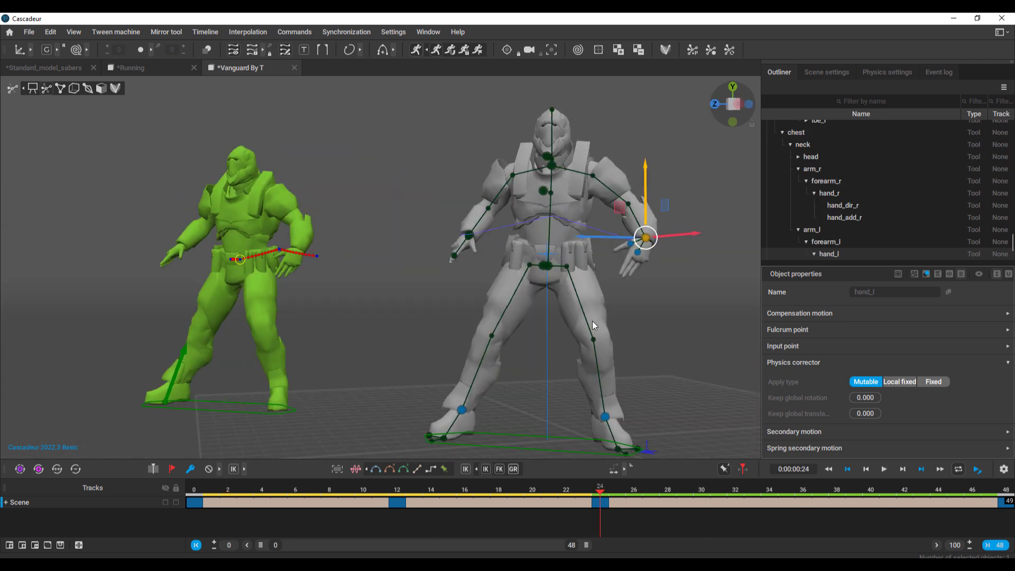
{"action": "middle_click_drag", "start_coordinate": [593, 321], "coordinate": [476, 312], "text": "alt"}
{"action": "scroll", "coordinate": [476, 275], "scroll_direction": "up", "scroll_amount": 3}
{"action": "key", "text": "e"}
{"action": "left_click_drag", "start_coordinate": [558, 246], "coordinate": [544, 265]}
At frame 12, rotate the left hand with the raised-leg pose
{"action": "left_click", "coordinate": [1006, 502]}
{"action": "left_click_drag", "start_coordinate": [365, 493], "coordinate": [397, 492]}
{"action": "left_click_drag", "start_coordinate": [450, 248], "coordinate": [534, 249], "text": "alt"}
{"action": "left_click_drag", "start_coordinate": [539, 235], "coordinate": [541, 248]}
{"action": "right_click_drag", "start_coordinate": [543, 248], "coordinate": [439, 236]}
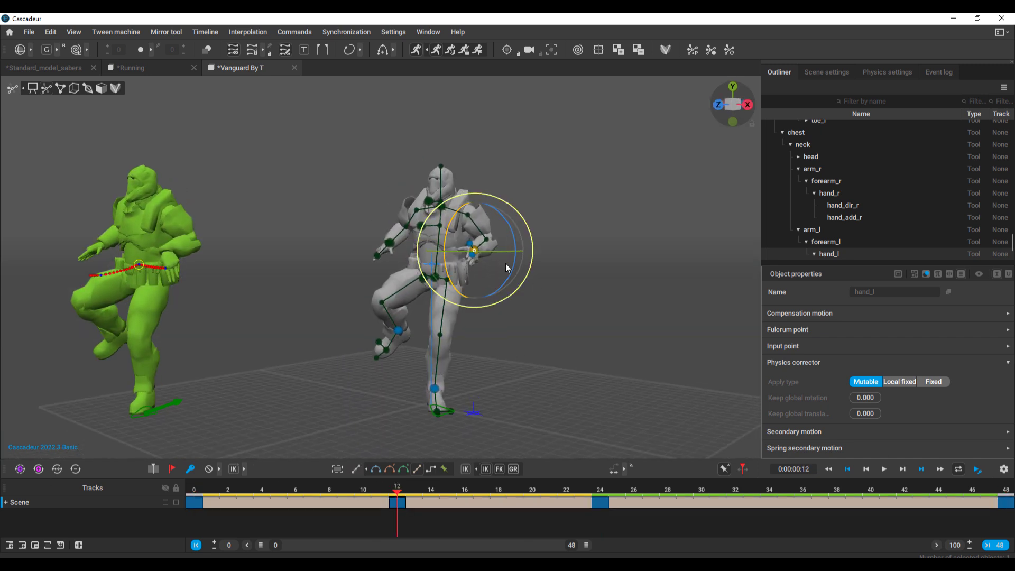
Play back the edited animation and inspect the character's pose around the hips and left hand
{"action": "key", "text": "space"}
{"action": "right_click_drag", "start_coordinate": [506, 269], "coordinate": [567, 408]}
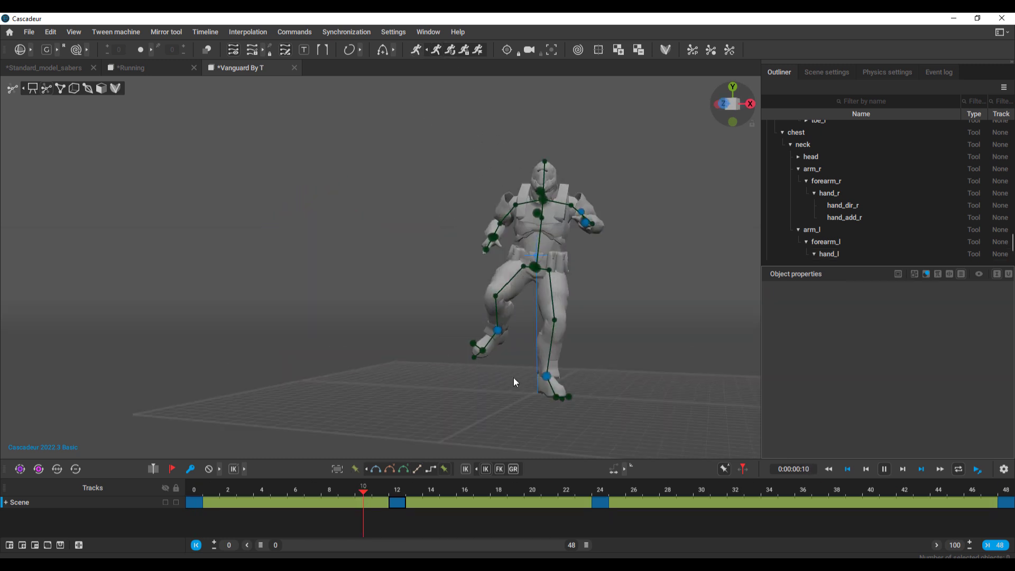
{"action": "scroll", "coordinate": [519, 328], "scroll_direction": "up", "scroll_amount": 3}
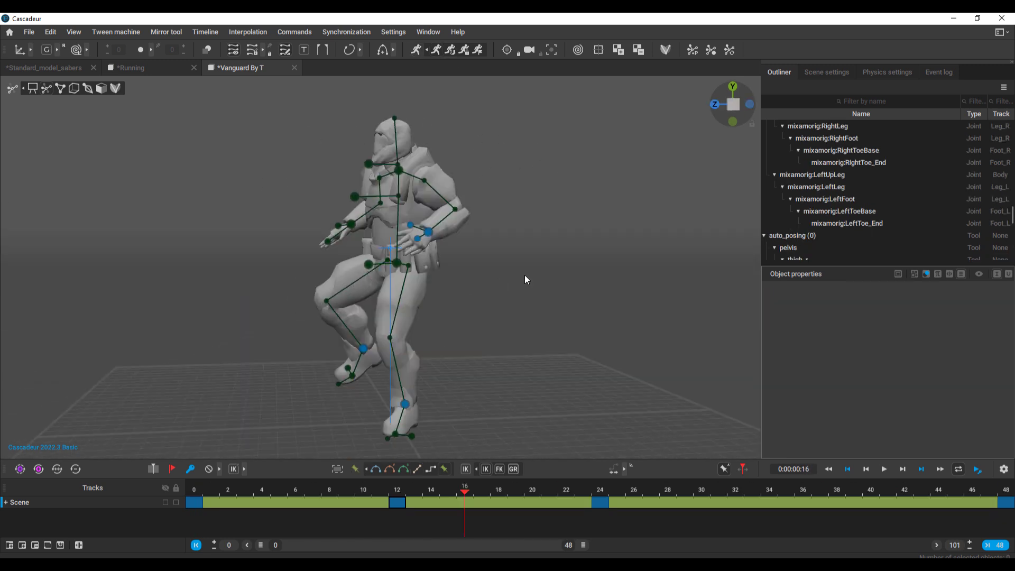
{"action": "right_click_drag", "start_coordinate": [524, 275], "coordinate": [541, 277]}
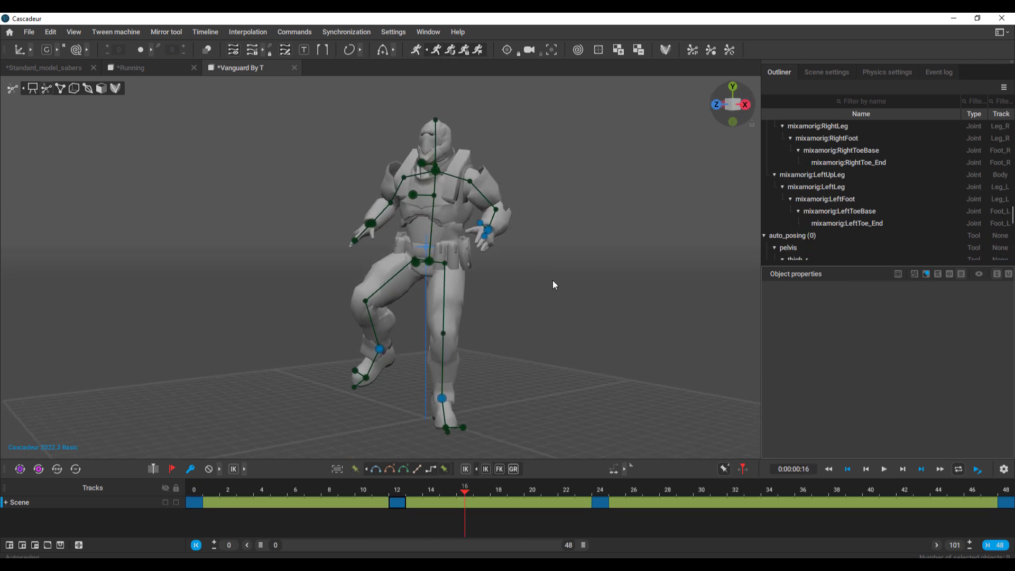
{"action": "scroll", "coordinate": [395, 273], "scroll_direction": "up", "scroll_amount": 5}
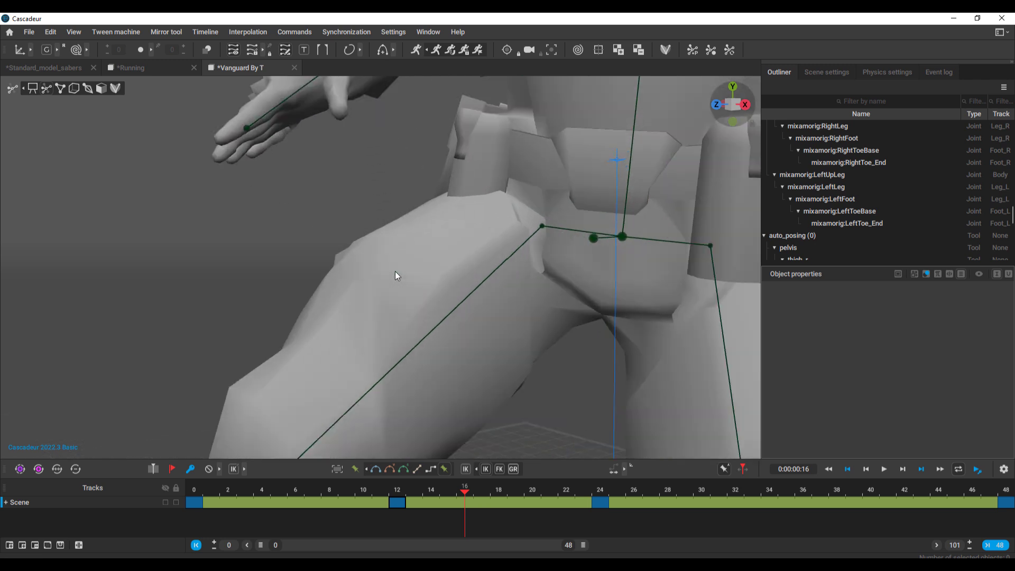
{"action": "scroll", "coordinate": [395, 271], "scroll_direction": "down", "scroll_amount": 3}
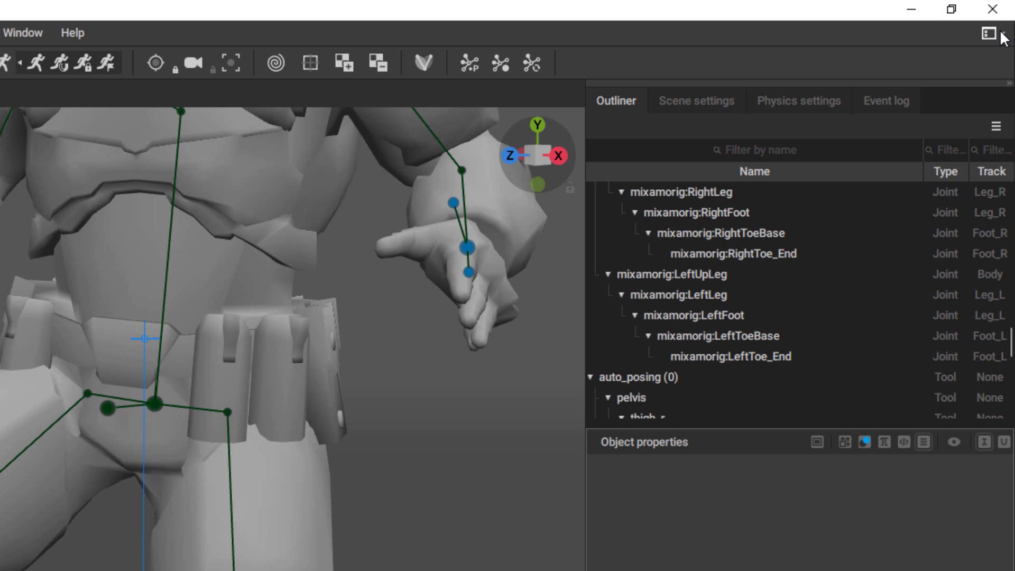
Switch to the Graph editor workspace and select controllers on the character's right leg, hips and right hand
{"action": "left_click", "coordinate": [1001, 33]}
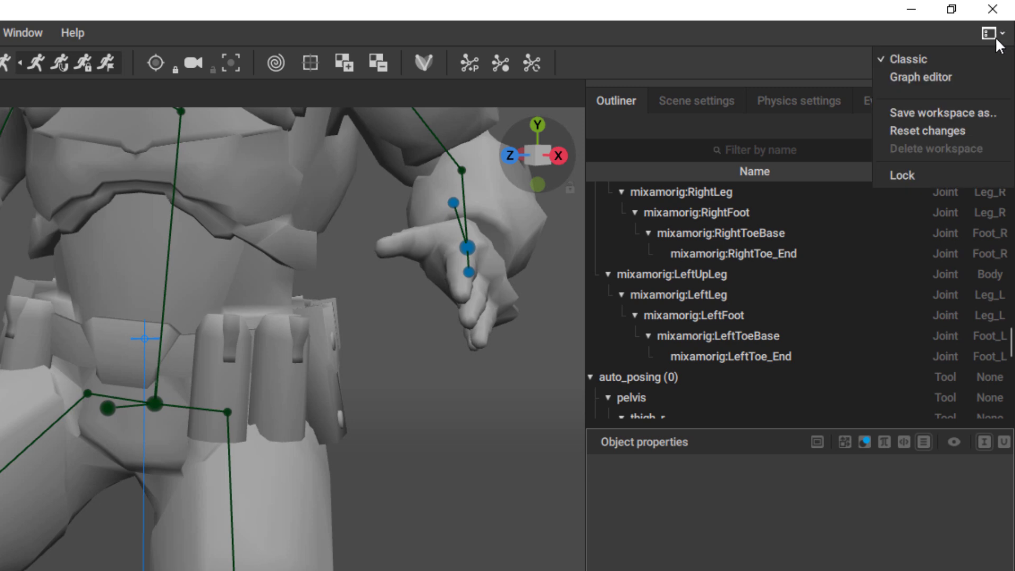
{"action": "left_click", "coordinate": [922, 77]}
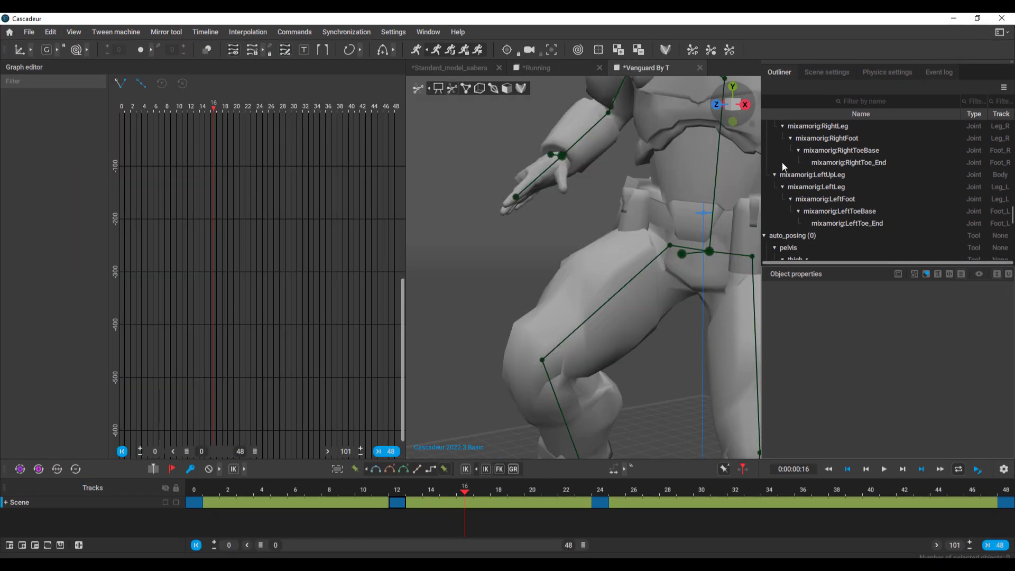
{"action": "scroll", "coordinate": [534, 276], "scroll_direction": "down", "scroll_amount": 5}
{"action": "left_click", "coordinate": [572, 312]}
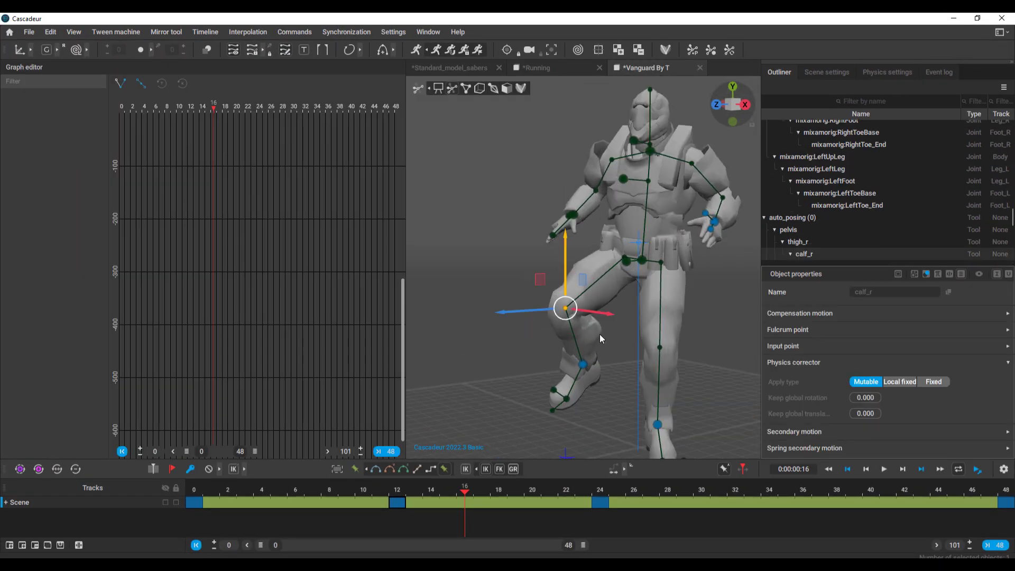
{"action": "left_click", "coordinate": [648, 181]}
{"action": "left_click_drag", "start_coordinate": [676, 305], "coordinate": [675, 305]}
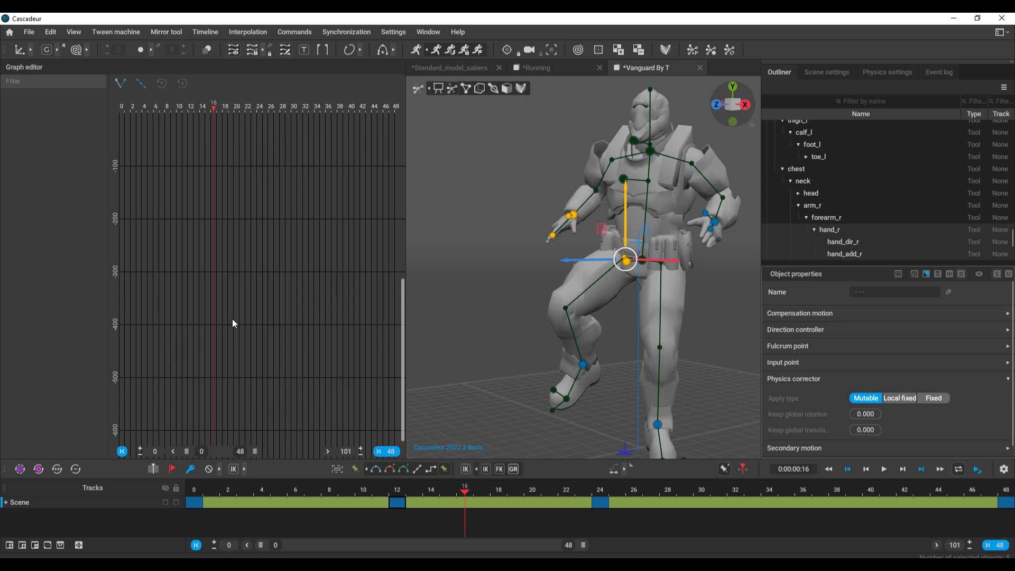
Switch the viewport to joint mode, select the joint mixamorig:RightUpLeg and display its Transform curves in the graph editor
{"action": "left_click", "coordinate": [494, 88]}
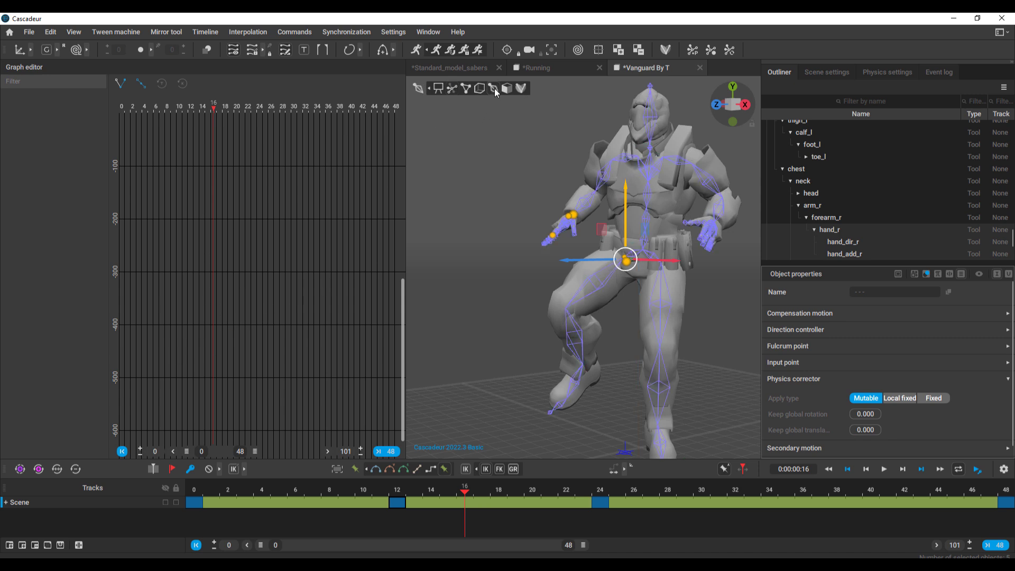
{"action": "left_click", "coordinate": [545, 198]}
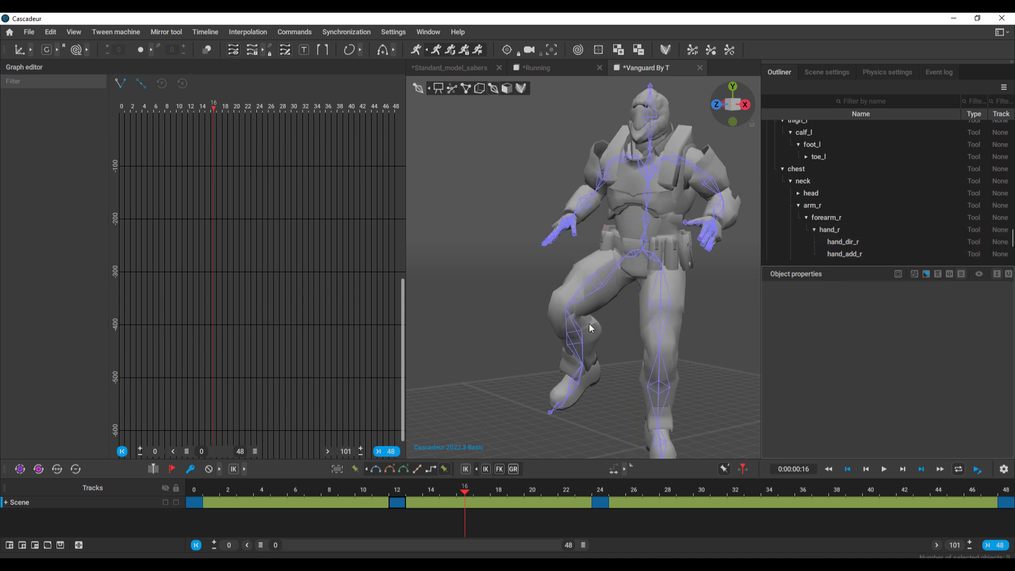
{"action": "left_click", "coordinate": [601, 285]}
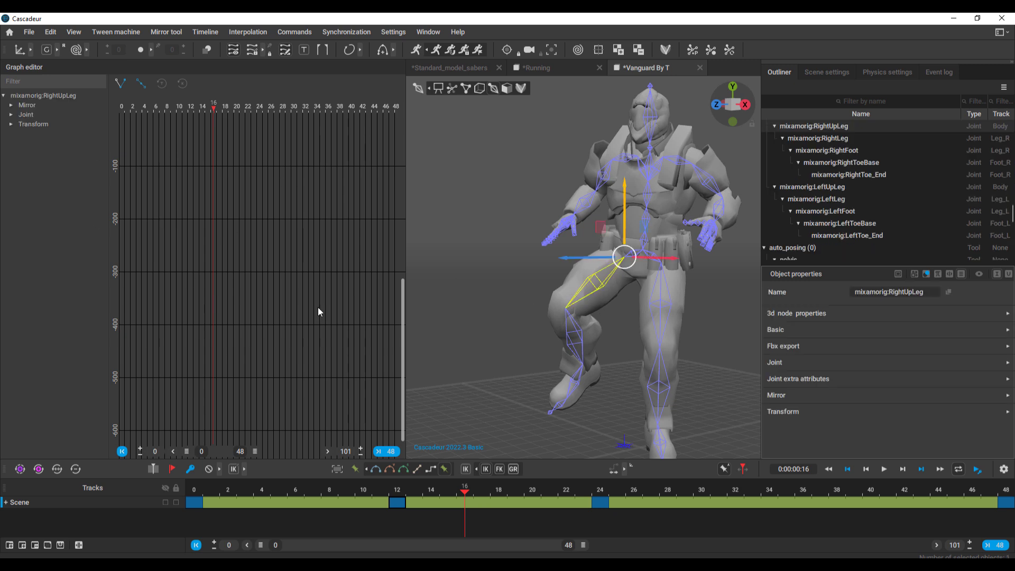
{"action": "left_click", "coordinate": [48, 124]}
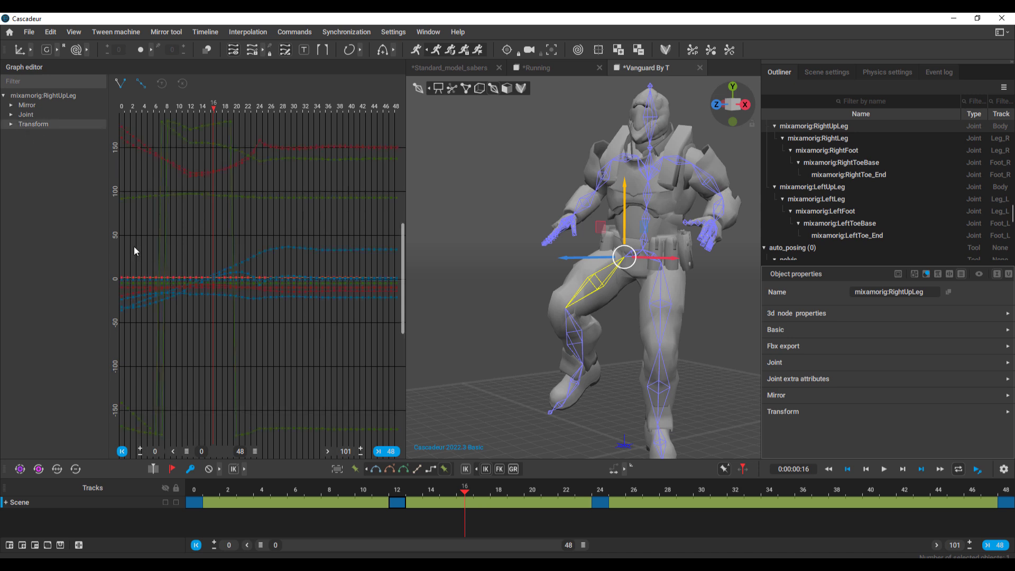
Examine the right upper leg's Transform curves by framing selected groups of curve keys and widening the visible frame range again
{"action": "left_click_drag", "start_coordinate": [132, 246], "coordinate": [385, 376]}
{"action": "key", "text": "f"}
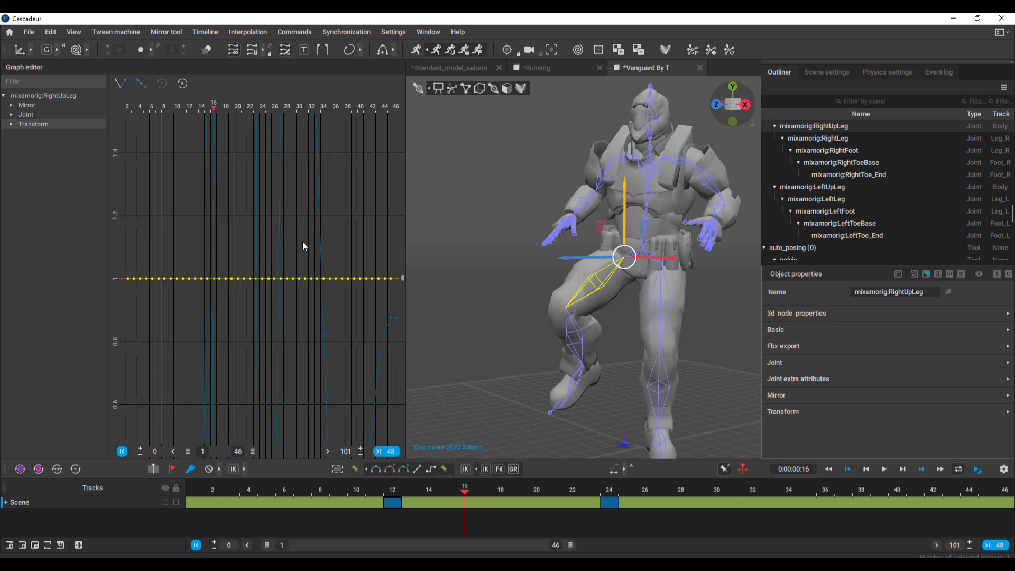
{"action": "left_click_drag", "start_coordinate": [363, 341], "coordinate": [357, 336]}
{"action": "key", "text": "f"}
{"action": "left_click_drag", "start_coordinate": [222, 247], "coordinate": [333, 333]}
{"action": "key", "text": "f"}
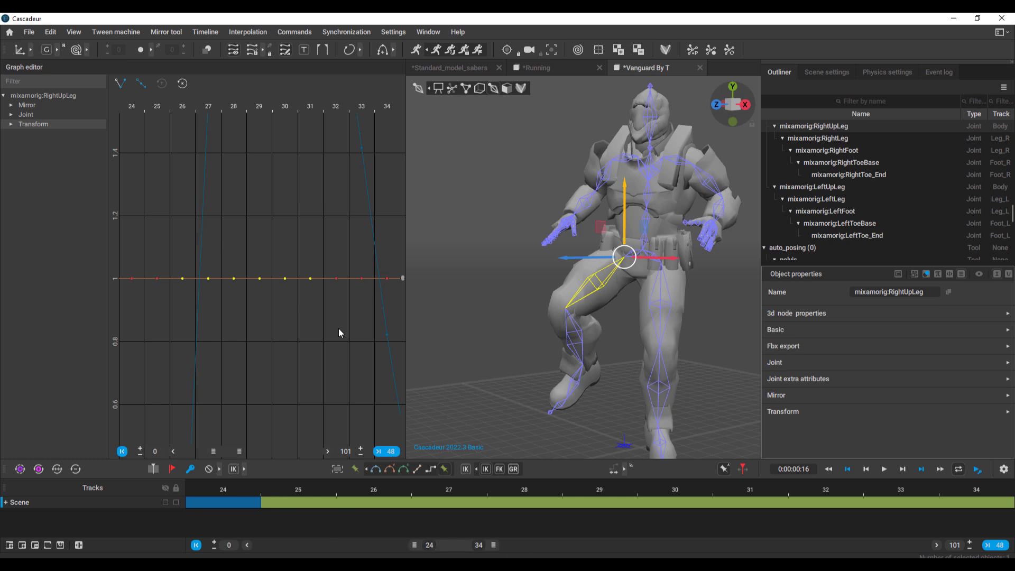
{"action": "key", "text": "f"}
{"action": "key", "text": "f"}
{"action": "left_click_drag", "start_coordinate": [429, 548], "coordinate": [186, 542]}
{"action": "left_click_drag", "start_coordinate": [474, 545], "coordinate": [590, 544]}
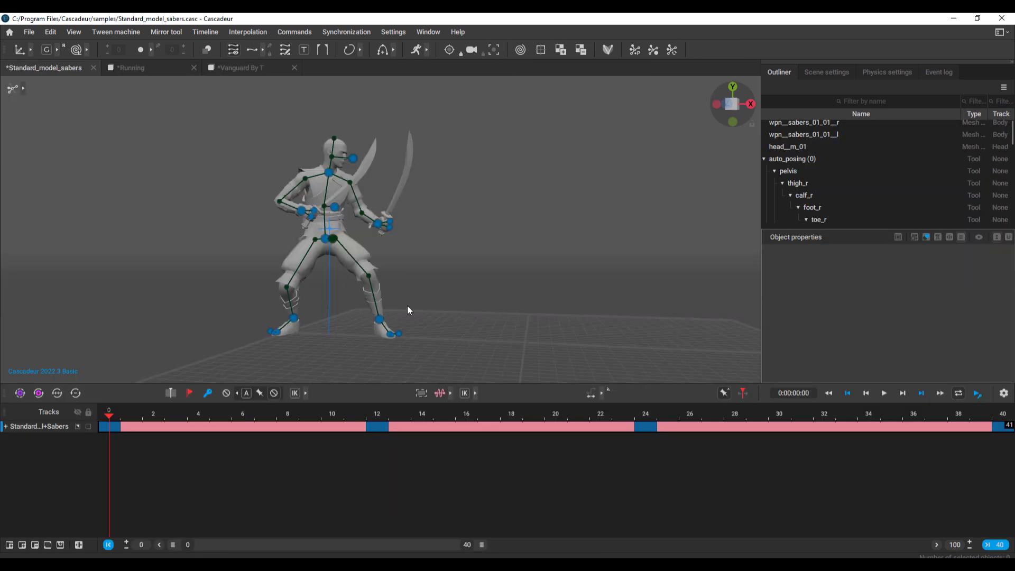
In the Standard_model_sabers scene, switch to mesh mode and select the pants mesh arm__agl_16_m__pants
{"action": "left_click_drag", "start_coordinate": [407, 305], "coordinate": [317, 307], "text": "alt"}
{"action": "mouse_move", "coordinate": [315, 308]}
{"action": "right_mouse_down"}
{"action": "mouse_move", "coordinate": [309, 295]}
{"action": "mouse_move", "coordinate": [330, 302]}
{"action": "right_mouse_up"}
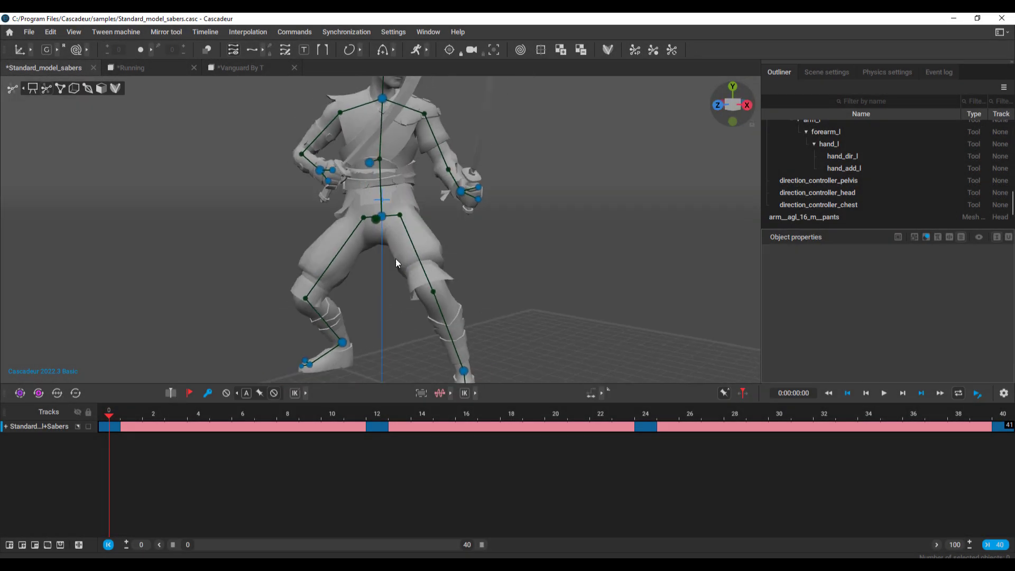
{"action": "right_click_drag", "start_coordinate": [396, 259], "coordinate": [327, 222]}
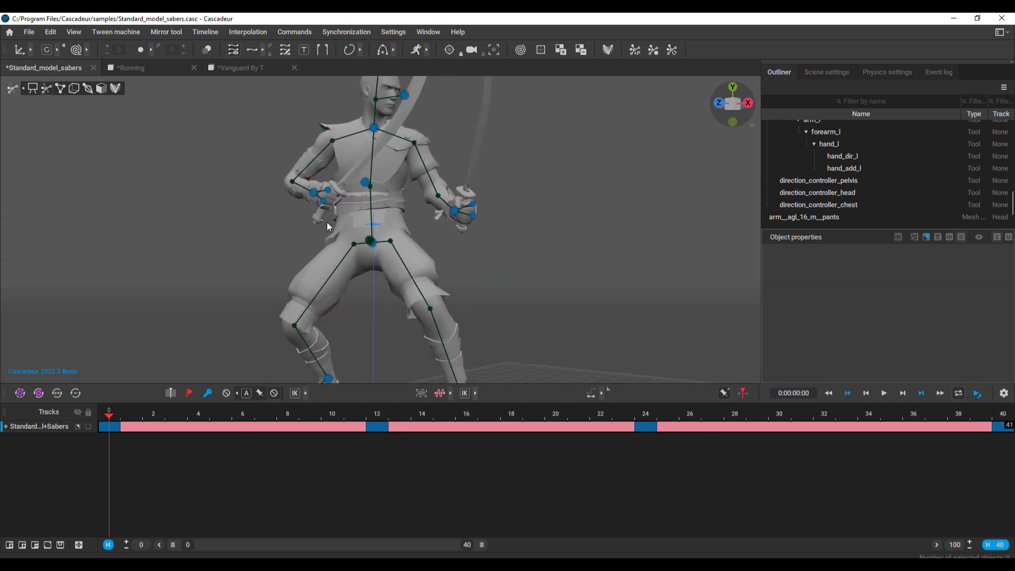
{"action": "left_click", "coordinate": [101, 89]}
{"action": "left_click", "coordinate": [423, 250]}
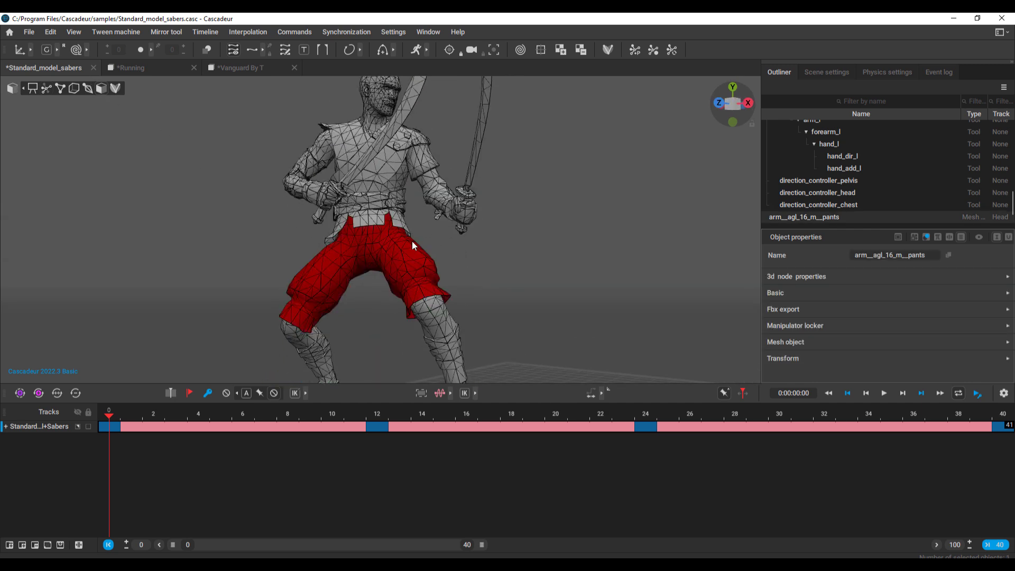
{"action": "left_click_drag", "start_coordinate": [409, 254], "coordinate": [453, 254], "text": "alt"}
{"action": "scroll", "coordinate": [389, 243], "scroll_direction": "up", "scroll_amount": 3}
{"action": "scroll", "coordinate": [389, 243], "scroll_direction": "down", "scroll_amount": 2}
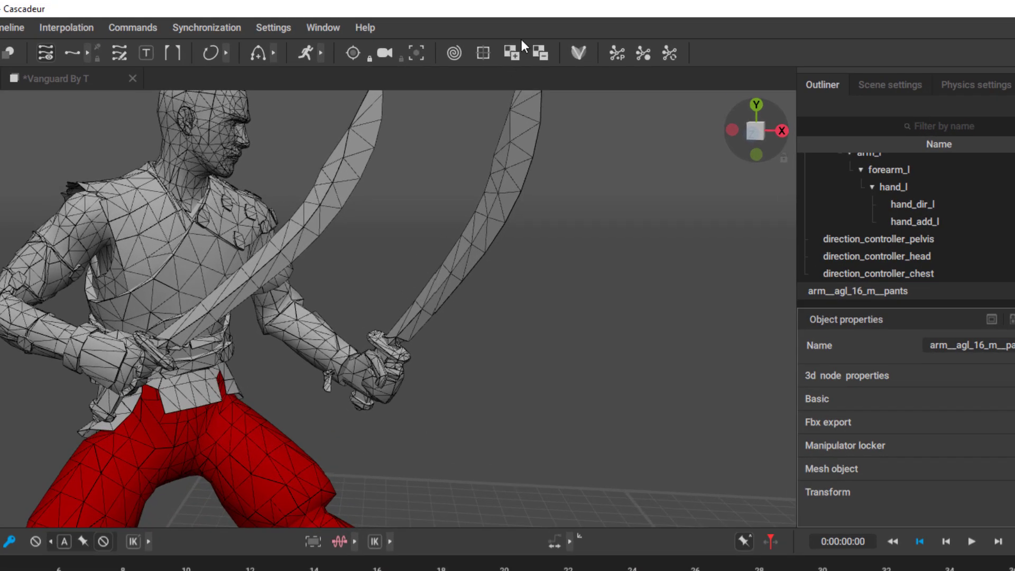
Load the texture Male_body.tga from the samples' textures folder onto the selected pants mesh
{"action": "left_click", "coordinate": [513, 52]}
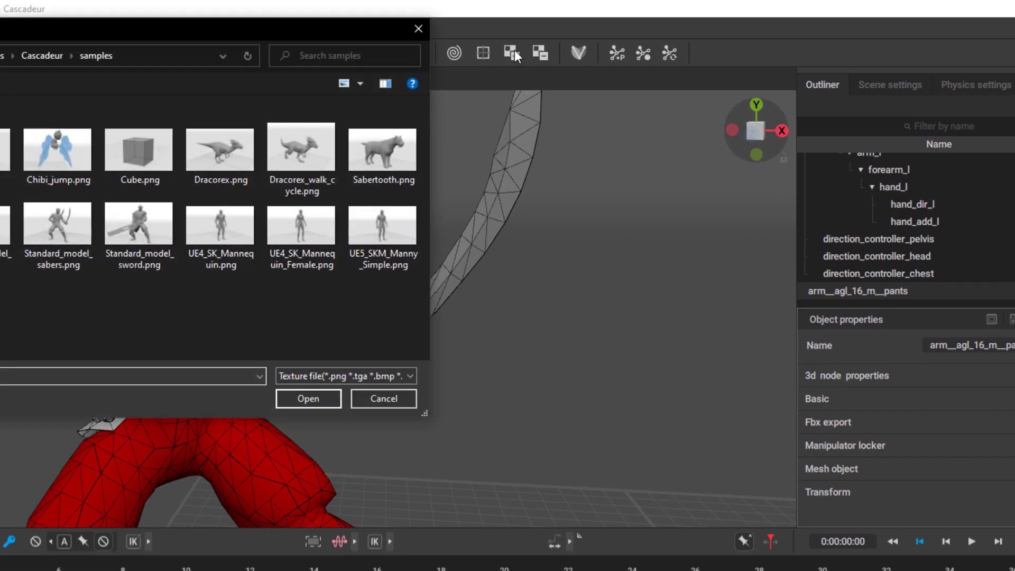
{"action": "double_click", "coordinate": [74, 119]}
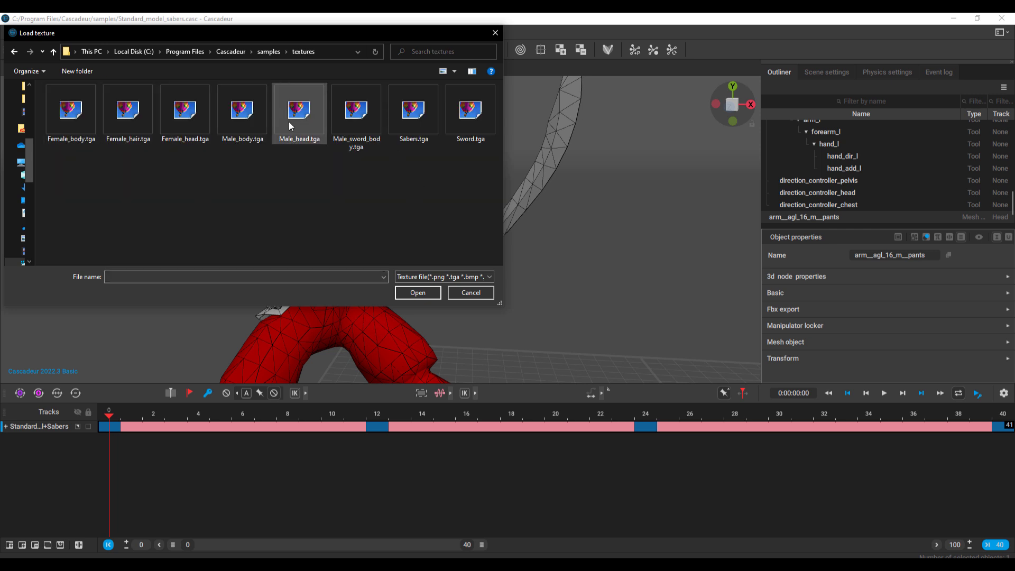
{"action": "left_click", "coordinate": [251, 121]}
{"action": "left_click", "coordinate": [424, 298]}
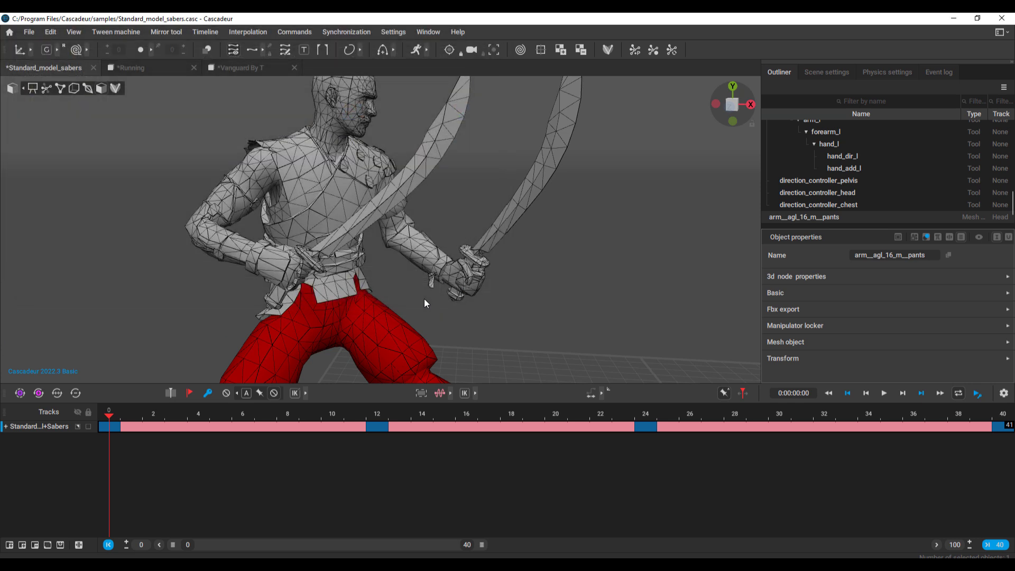
{"action": "left_click", "coordinate": [580, 335]}
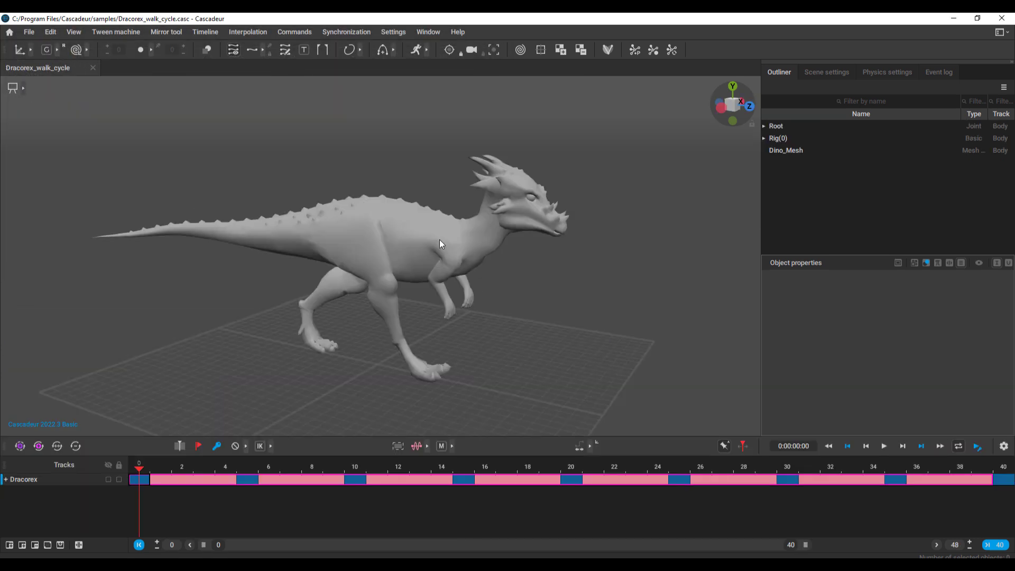
Play back the Dracorex walk cycle and inspect the animation from several angles
{"action": "right_click_drag", "start_coordinate": [439, 240], "coordinate": [556, 284]}
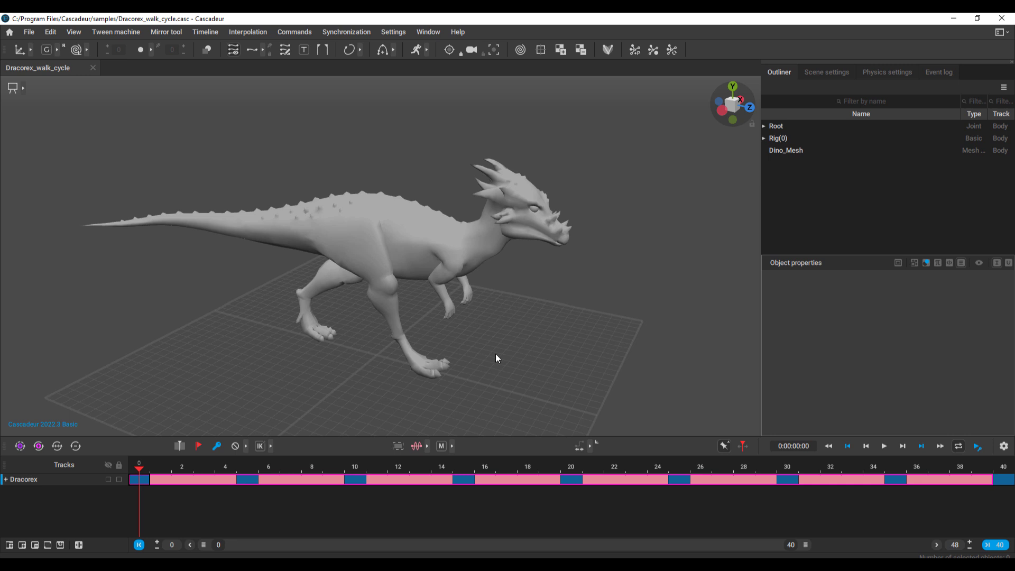
{"action": "scroll", "coordinate": [420, 322], "scroll_direction": "down", "scroll_amount": 3}
{"action": "key", "text": "space"}
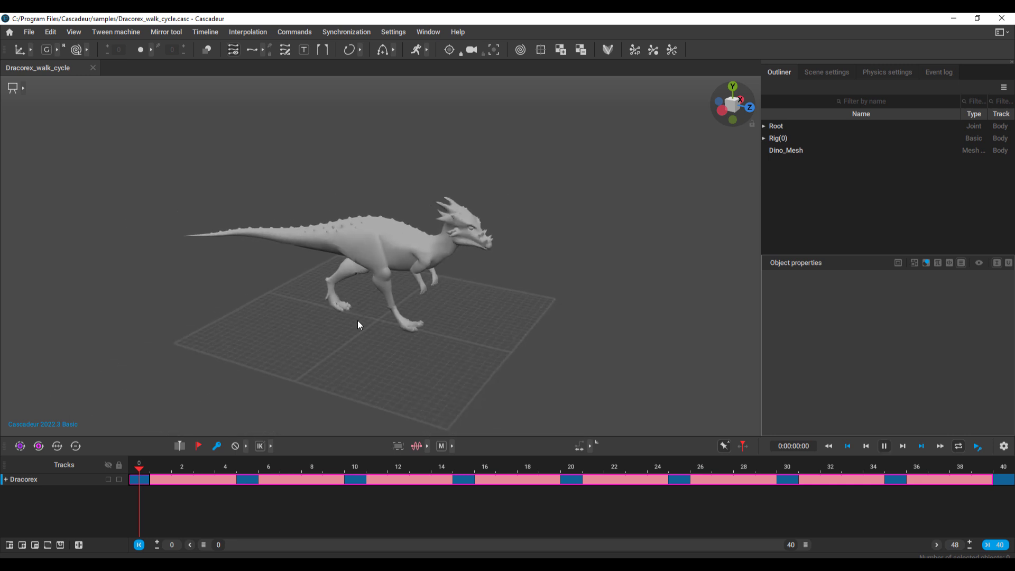
{"action": "left_click_drag", "start_coordinate": [569, 337], "coordinate": [455, 314], "text": "alt"}
{"action": "right_click_drag", "start_coordinate": [455, 315], "coordinate": [567, 302]}
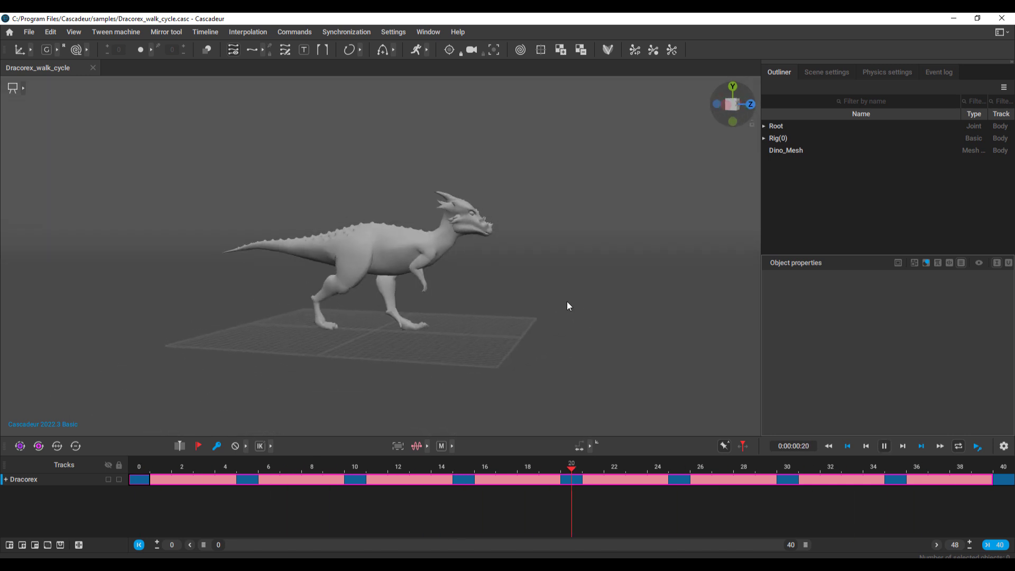
{"action": "key", "text": "space"}
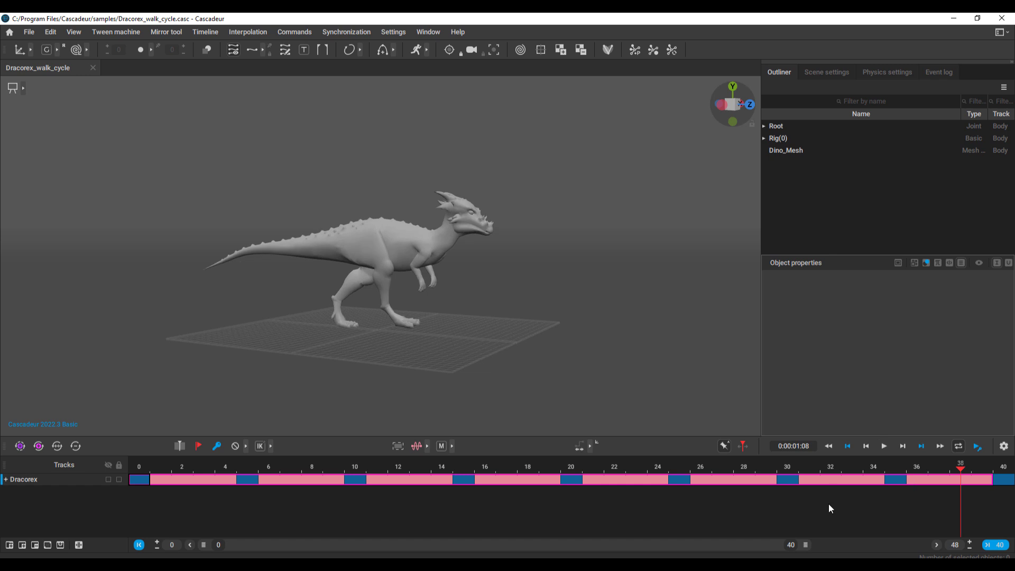
Set the timeline's last frame to 150 and extend the visible frame range to 150
{"action": "double_click", "coordinate": [955, 545]}
{"action": "type", "text": "150"}
{"action": "key", "text": "Return"}
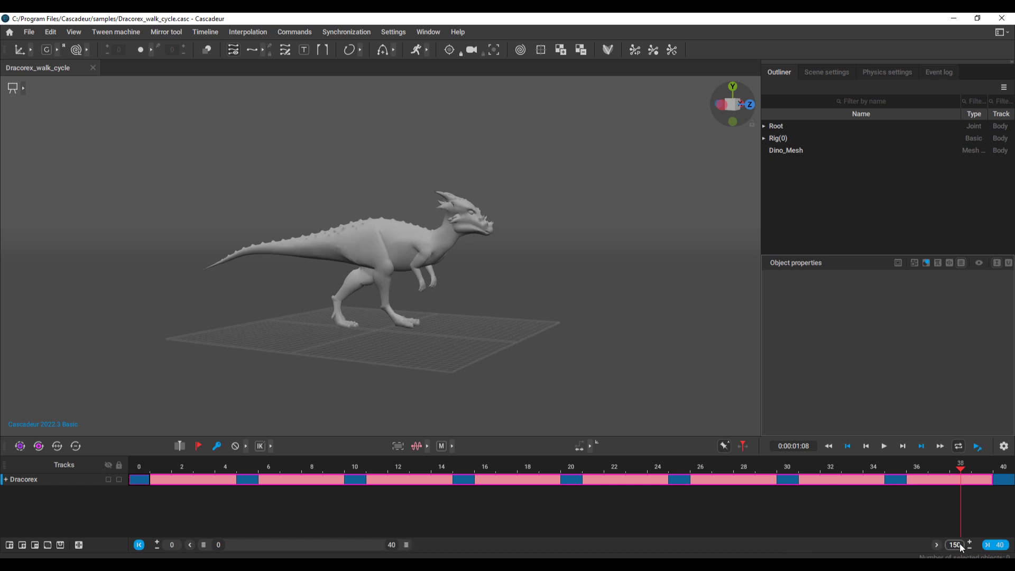
{"action": "left_click_drag", "start_coordinate": [391, 548], "coordinate": [907, 546]}
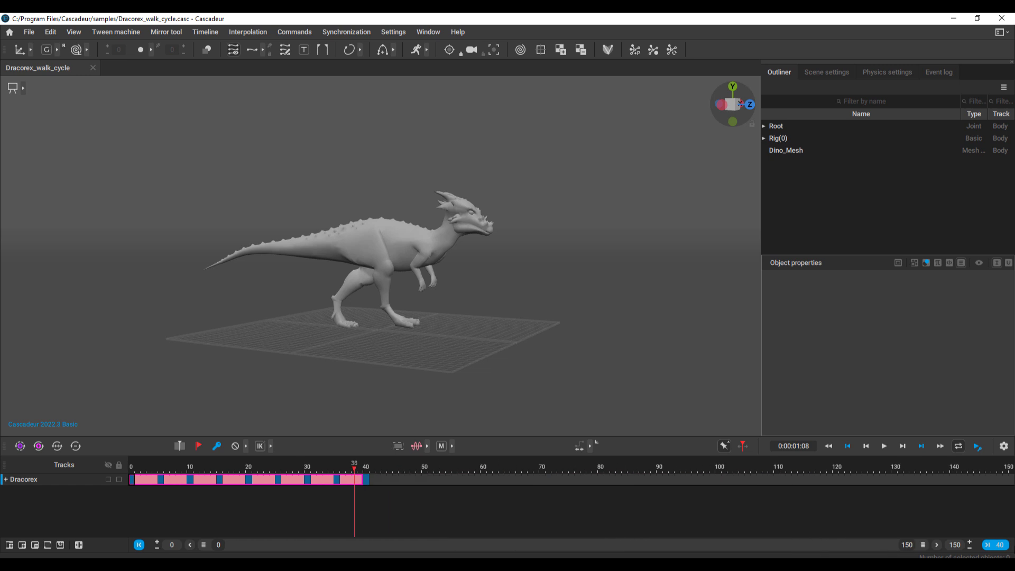
{"action": "left_click_drag", "start_coordinate": [342, 468], "coordinate": [402, 479]}
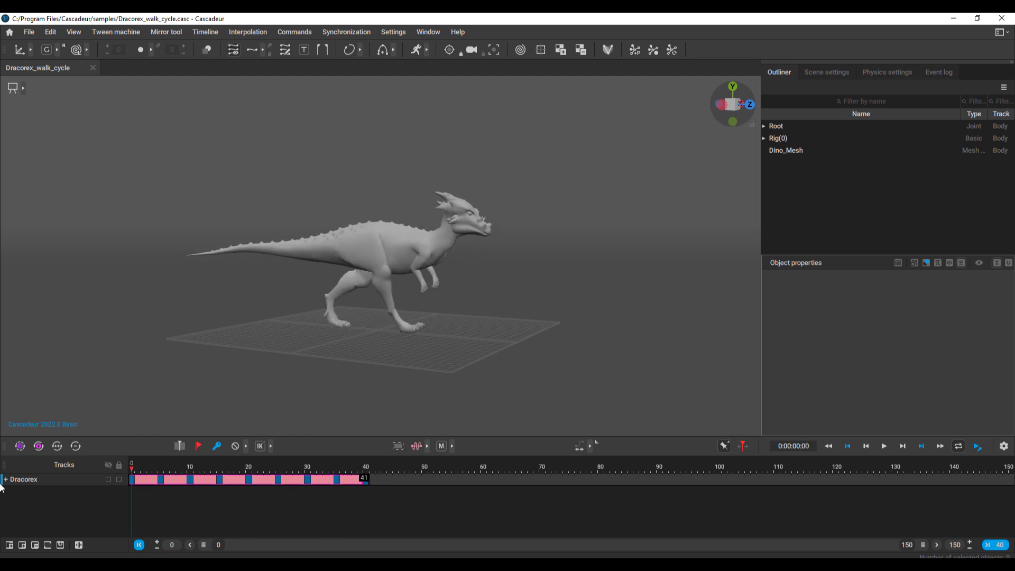
Extend the cycle on the Dracorex track to frame 150 and play back the repeated walk
{"action": "left_click", "coordinate": [40, 447]}
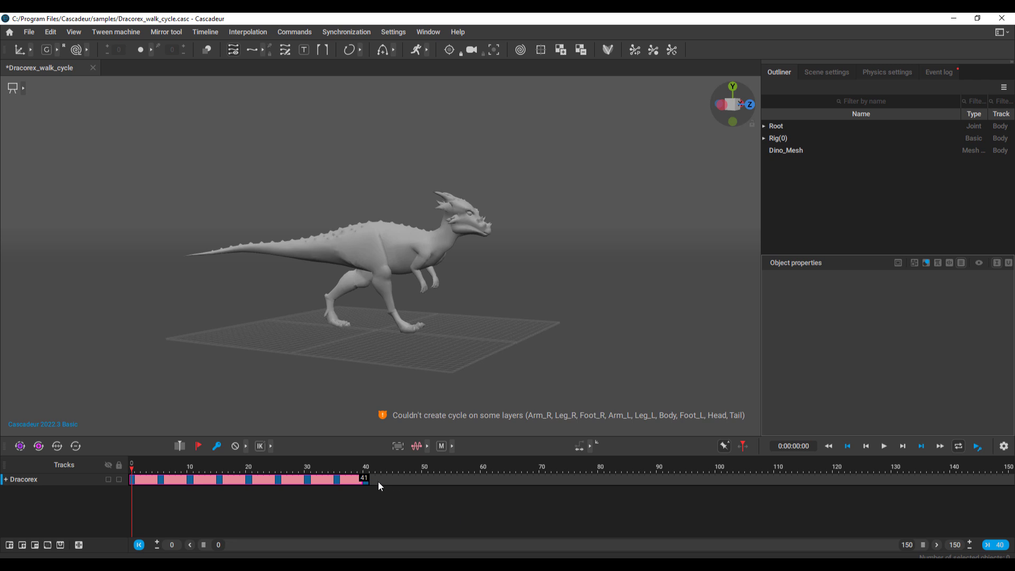
{"action": "left_click_drag", "start_coordinate": [366, 482], "coordinate": [1010, 480]}
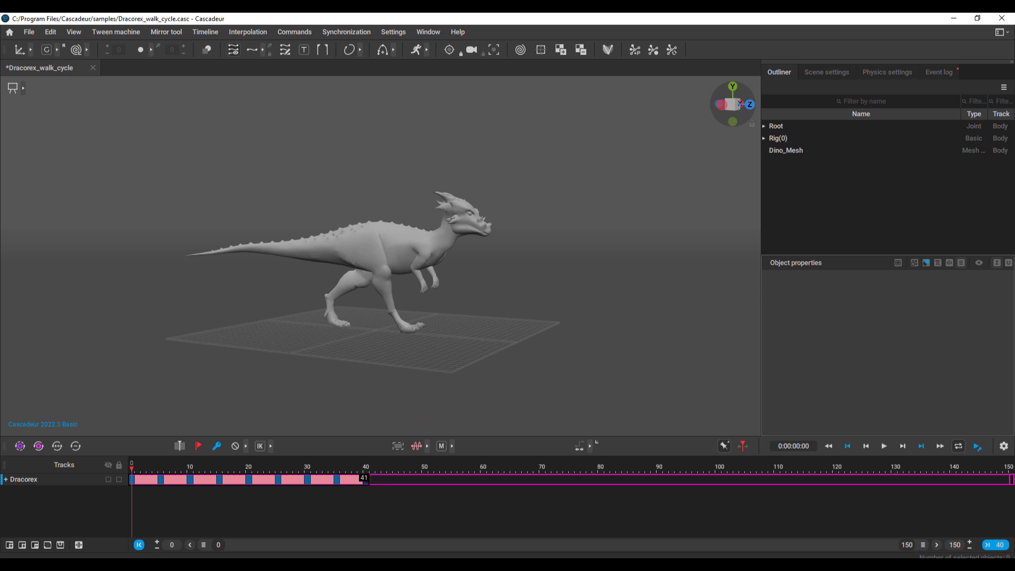
{"action": "mouse_move", "coordinate": [266, 468]}
{"action": "left_mouse_down"}
{"action": "mouse_move", "coordinate": [204, 465]}
{"action": "mouse_move", "coordinate": [275, 472]}
{"action": "left_mouse_up"}
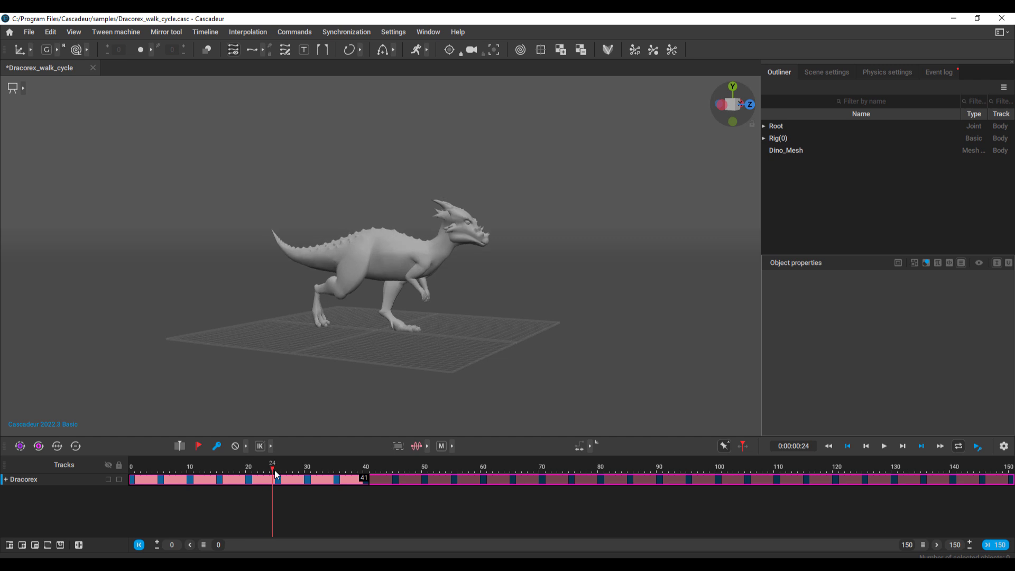
{"action": "key", "text": "space"}
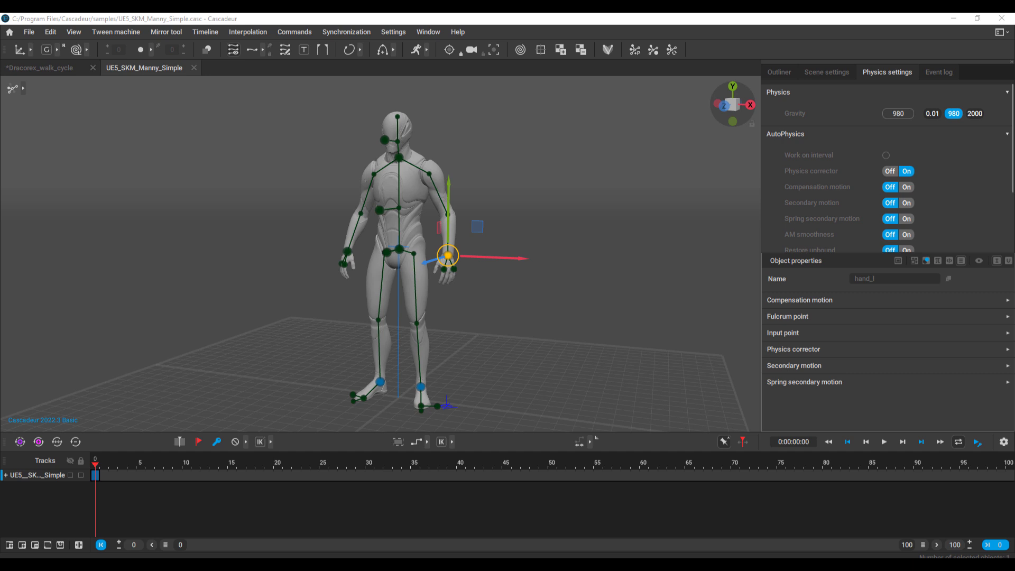
In the UE5_SKM_Manny_Simple scene, set frame 0's kinematics to FK and expand the interval's kinematics options
{"action": "left_click", "coordinate": [271, 442]}
{"action": "left_click", "coordinate": [283, 443]}
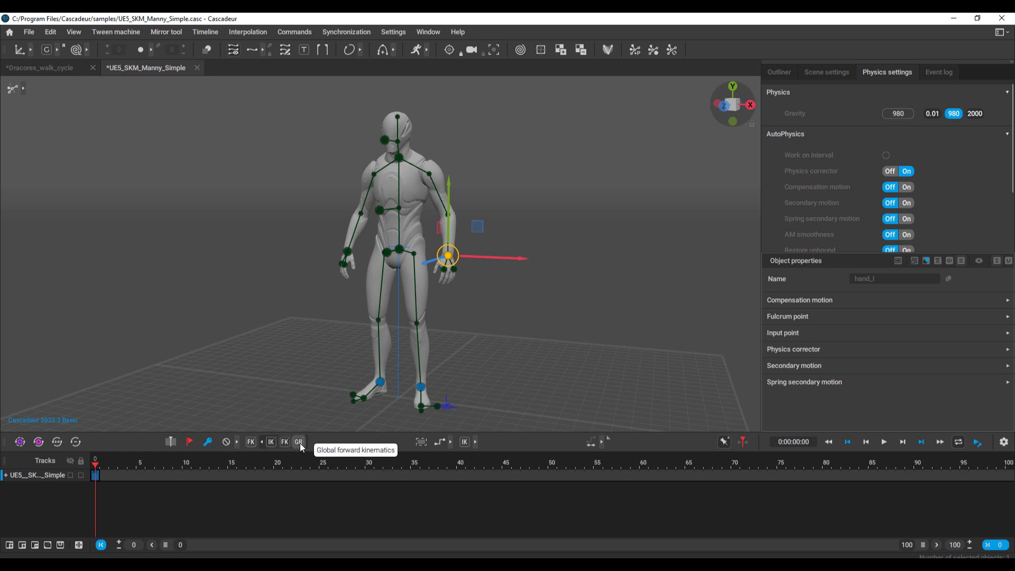
{"action": "left_click", "coordinate": [475, 442]}
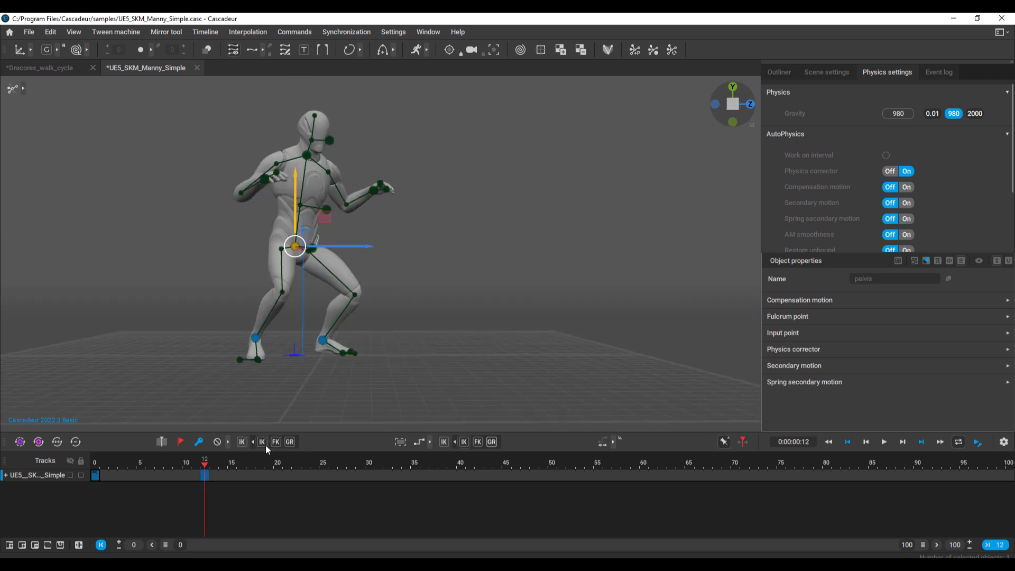
Add a keyframe at frame 24 on the UE5 mannequin's track
{"action": "left_click", "coordinate": [316, 475]}
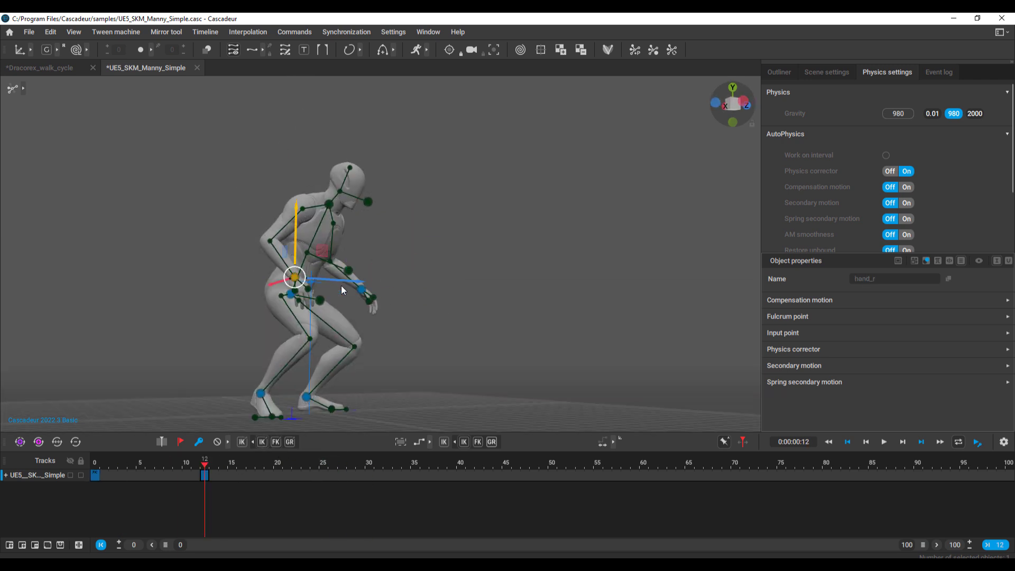
{"action": "left_click", "coordinate": [314, 465]}
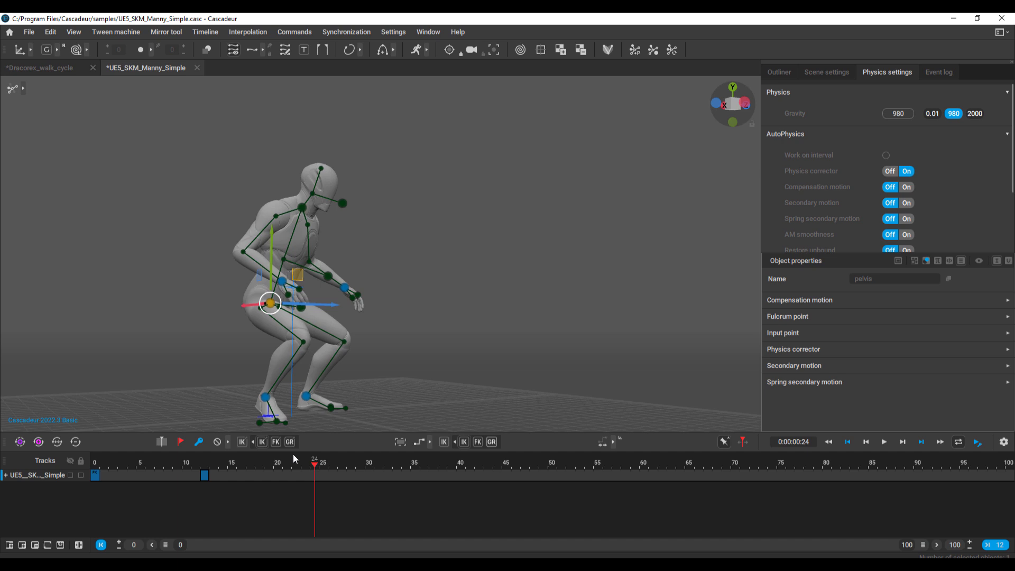
{"action": "key", "text": "f"}
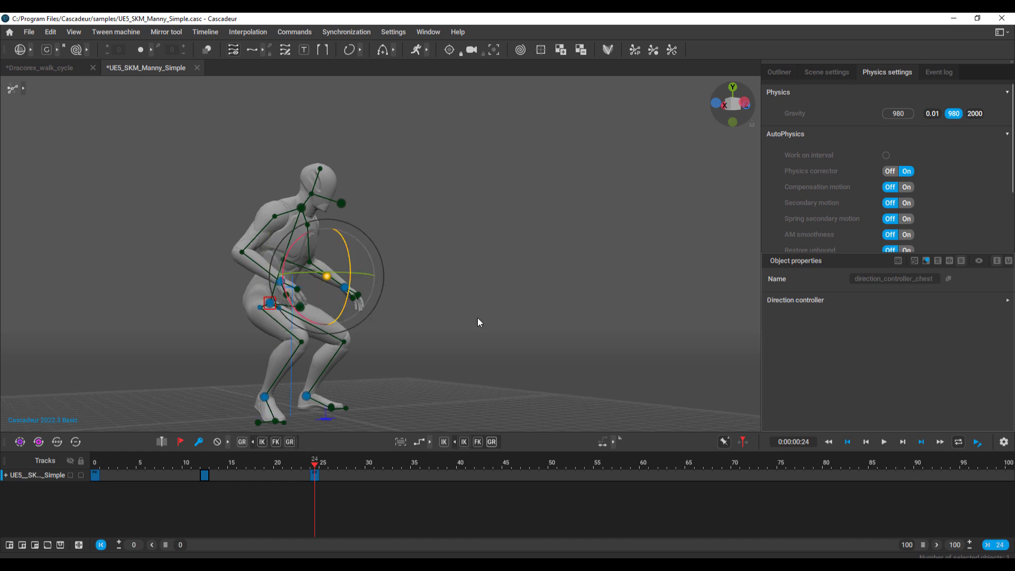
At frame 24, reposition one of the UE5 mannequin's body controllers with the Move manipulator
{"action": "left_click_drag", "start_coordinate": [477, 318], "coordinate": [371, 339], "text": "alt"}
{"action": "left_click", "coordinate": [285, 297]}
{"action": "left_click", "coordinate": [57, 50]}
{"action": "left_click", "coordinate": [80, 50]}
{"action": "key", "text": "w"}
{"action": "left_click_drag", "start_coordinate": [303, 291], "coordinate": [330, 297], "text": "alt"}
{"action": "left_click", "coordinate": [288, 215]}
{"action": "left_click", "coordinate": [257, 291]}
{"action": "left_click_drag", "start_coordinate": [289, 173], "coordinate": [407, 284], "text": "alt"}
{"action": "scroll", "coordinate": [407, 283], "scroll_direction": "up", "scroll_amount": 2}
{"action": "left_click", "coordinate": [379, 335]}
{"action": "left_click_drag", "start_coordinate": [423, 323], "coordinate": [472, 320], "text": "alt"}
{"action": "left_click_drag", "start_coordinate": [431, 285], "coordinate": [455, 275]}
{"action": "left_click", "coordinate": [393, 389]}
Review the mannequin's motion at frames 0, 24 and 40, and switch the manipulator to Rotate for a leg controller
{"action": "left_click_drag", "start_coordinate": [314, 466], "coordinate": [95, 475]}
{"action": "key", "text": "f"}
{"action": "left_click", "coordinate": [315, 476]}
{"action": "left_click_drag", "start_coordinate": [371, 391], "coordinate": [353, 355], "text": "alt"}
{"action": "left_click", "coordinate": [341, 349]}
{"action": "key", "text": "e"}
{"action": "left_click", "coordinate": [462, 477]}
{"action": "left_click_drag", "start_coordinate": [461, 471], "coordinate": [315, 466]}
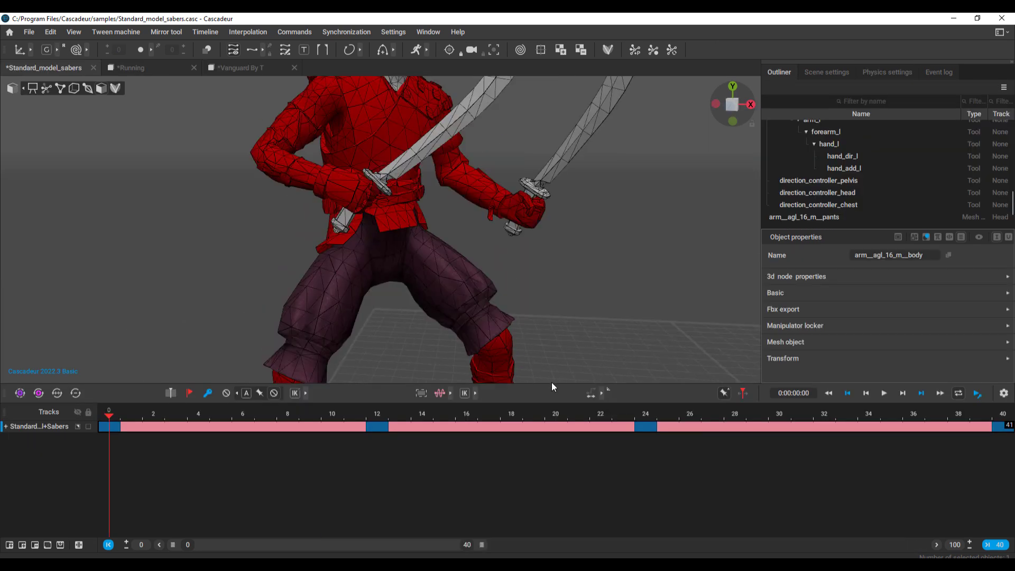
Apply the matching texture images to the body mesh and the head mesh in the Standard_model_sabers scene
{"action": "left_click", "coordinate": [257, 120]}
{"action": "left_click", "coordinate": [416, 291]}
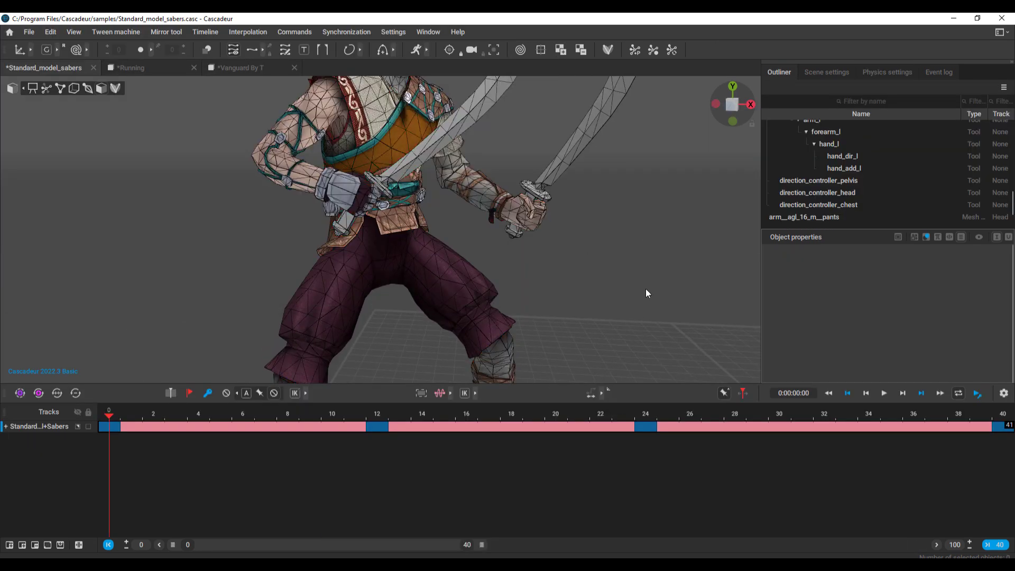
{"action": "left_click", "coordinate": [296, 116]}
{"action": "left_click", "coordinate": [416, 291]}
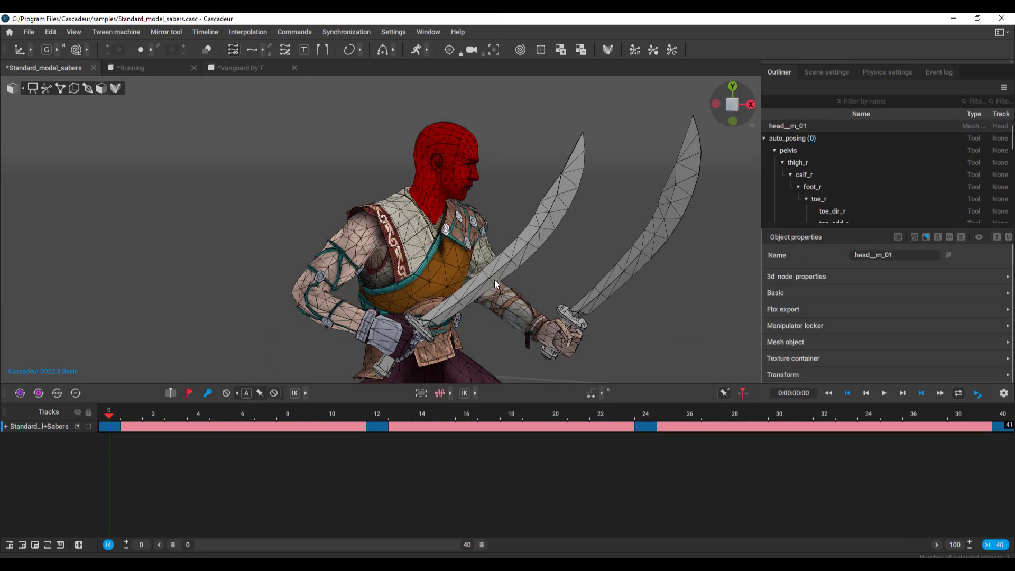
Select both saber meshes, wpn__sabers_01_01__r and wpn__sabers_01_01__l, and apply the saber texture image to them
{"action": "left_click", "coordinate": [494, 280]}
{"action": "left_click", "coordinate": [560, 49]}
{"action": "double_click", "coordinate": [470, 119]}
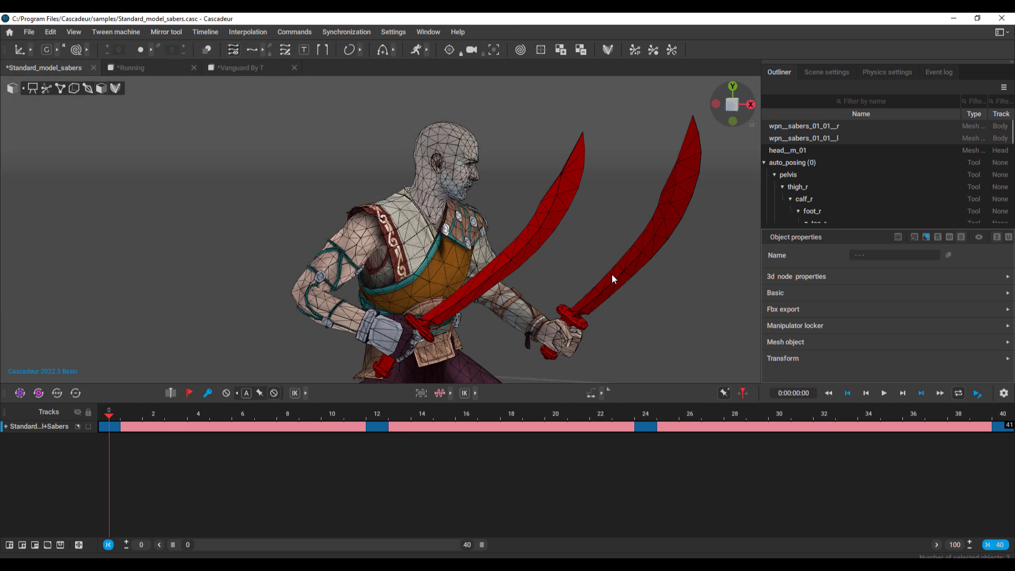
{"action": "left_click", "coordinate": [613, 274]}
{"action": "left_click", "coordinate": [555, 212], "text": "shift"}
{"action": "left_click", "coordinate": [561, 50]}
{"action": "left_click", "coordinate": [414, 111]}
{"action": "left_click", "coordinate": [420, 293]}
{"action": "left_click", "coordinate": [608, 199]}
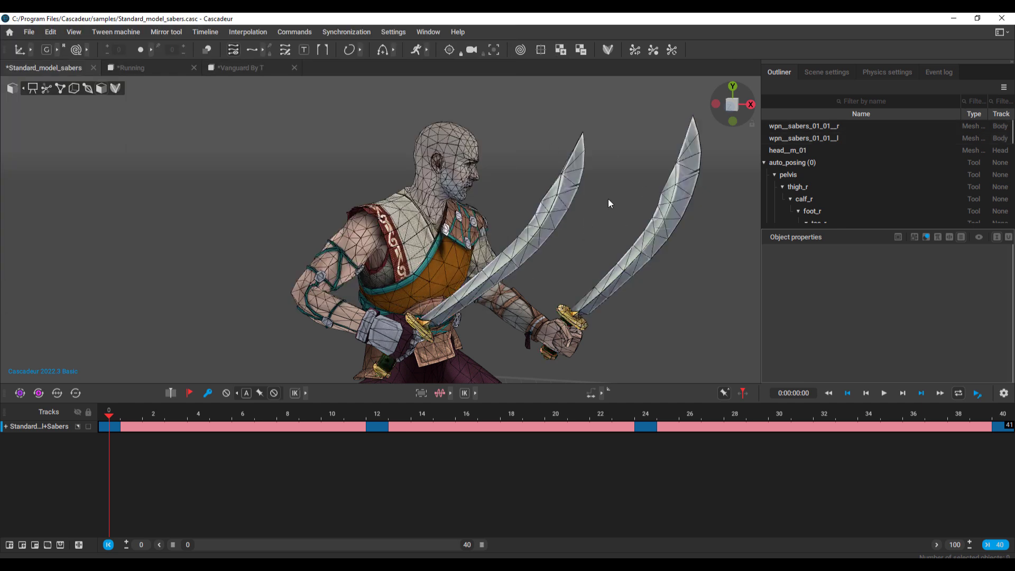
{"action": "left_click_drag", "start_coordinate": [608, 198], "coordinate": [474, 275], "text": "alt"}
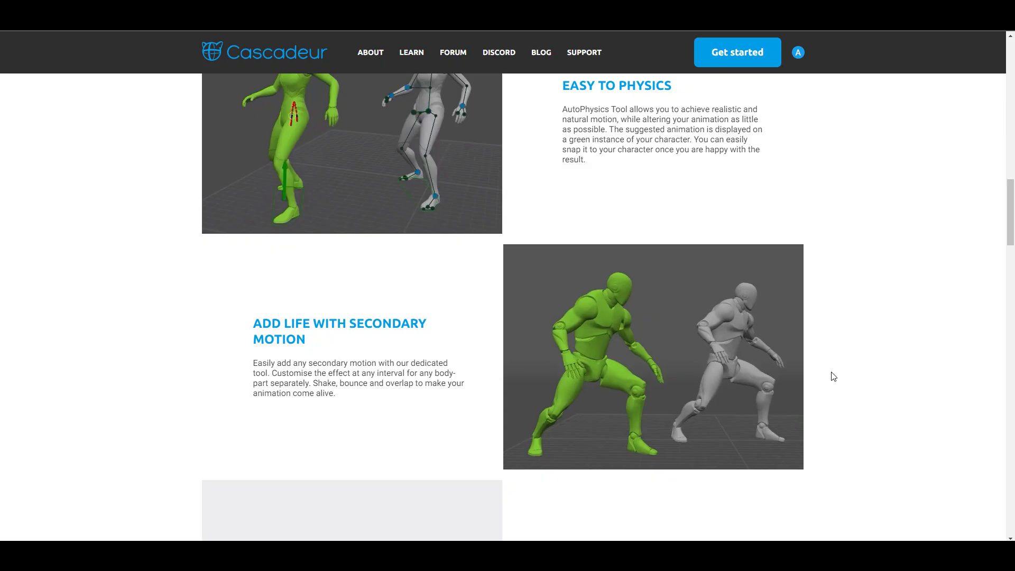
On the Cascadeur website, look through the physics and secondary motion features and the Learn with Cascadeur tutorials
{"action": "scroll", "coordinate": [834, 376], "scroll_direction": "down", "scroll_amount": 10}
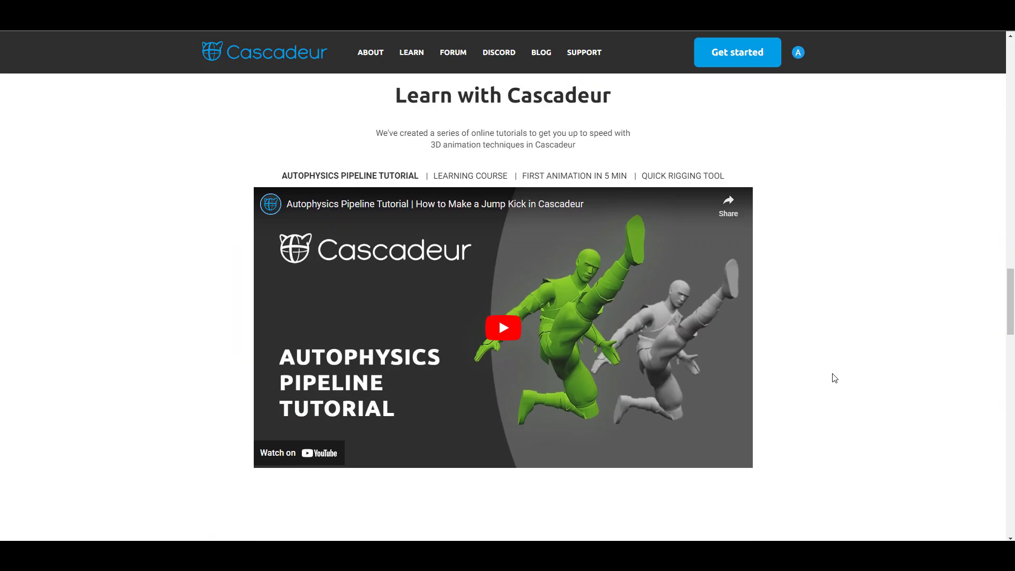
{"action": "scroll", "coordinate": [836, 378], "scroll_direction": "up", "scroll_amount": 2}
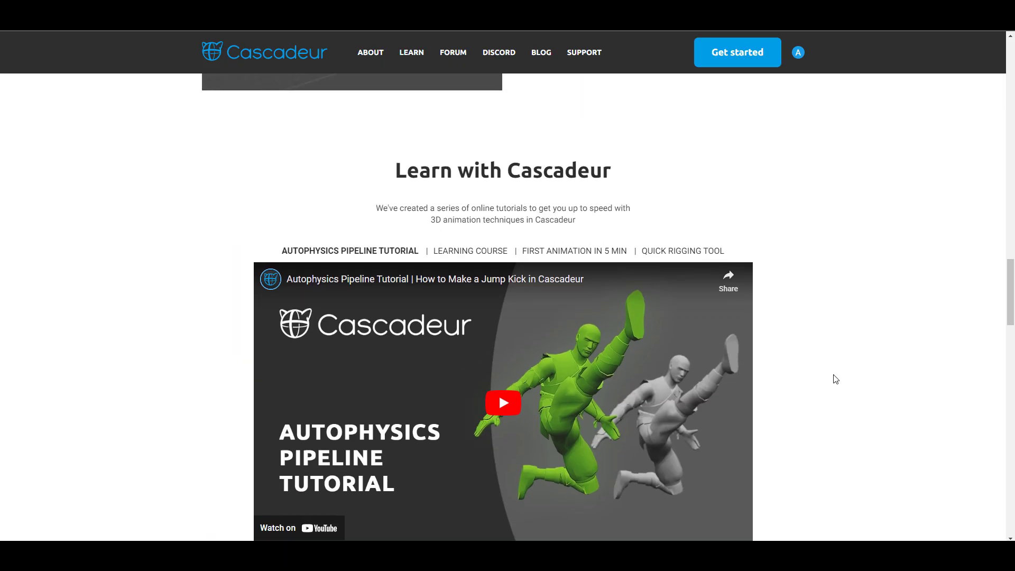
{"action": "scroll", "coordinate": [836, 379], "scroll_direction": "down", "scroll_amount": 10}
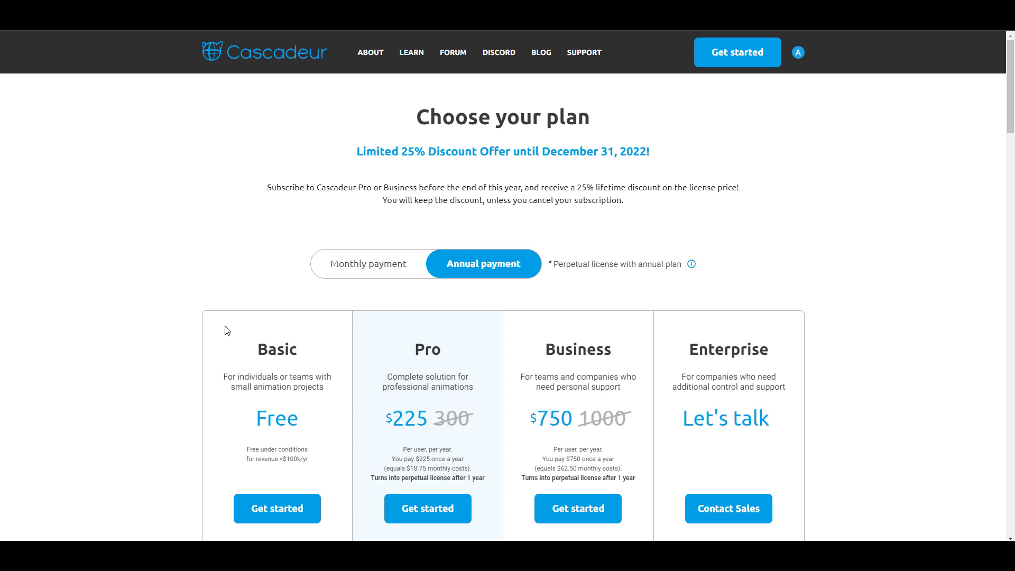
Compare the annual prices and included features of the Basic, Pro, Business and Enterprise plans
{"action": "scroll", "coordinate": [261, 300], "scroll_direction": "down", "scroll_amount": 4}
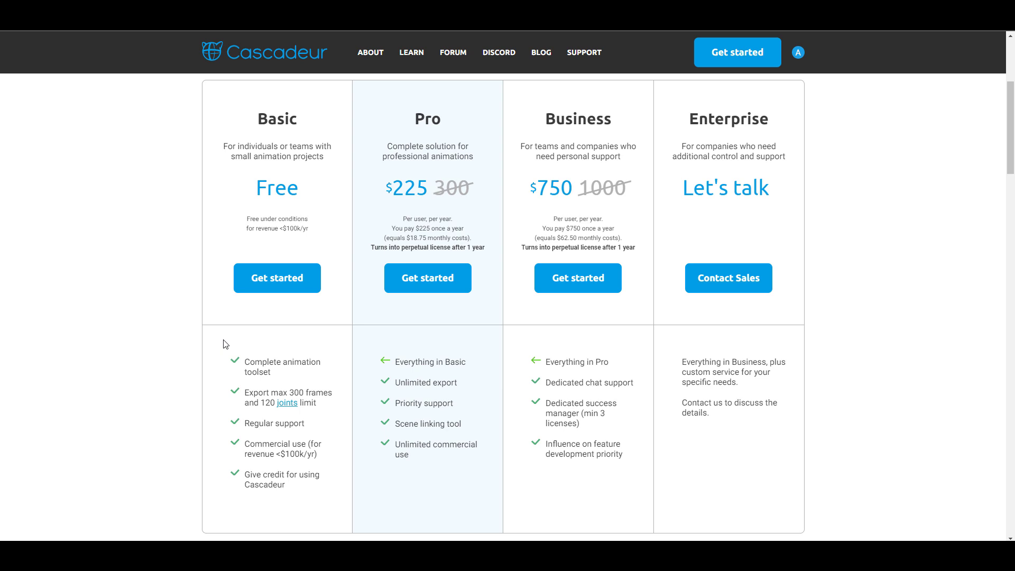
{"action": "scroll", "coordinate": [318, 359], "scroll_direction": "up", "scroll_amount": 4}
{"action": "scroll", "coordinate": [317, 360], "scroll_direction": "down", "scroll_amount": 4}
{"action": "scroll", "coordinate": [443, 328], "scroll_direction": "up", "scroll_amount": 3}
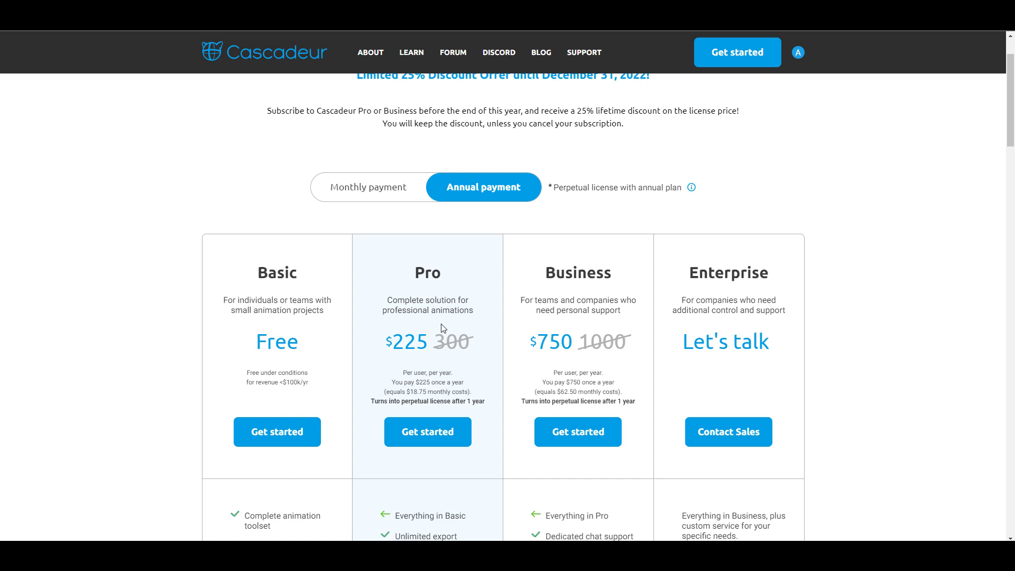
{"action": "scroll", "coordinate": [455, 370], "scroll_direction": "up", "scroll_amount": 1}
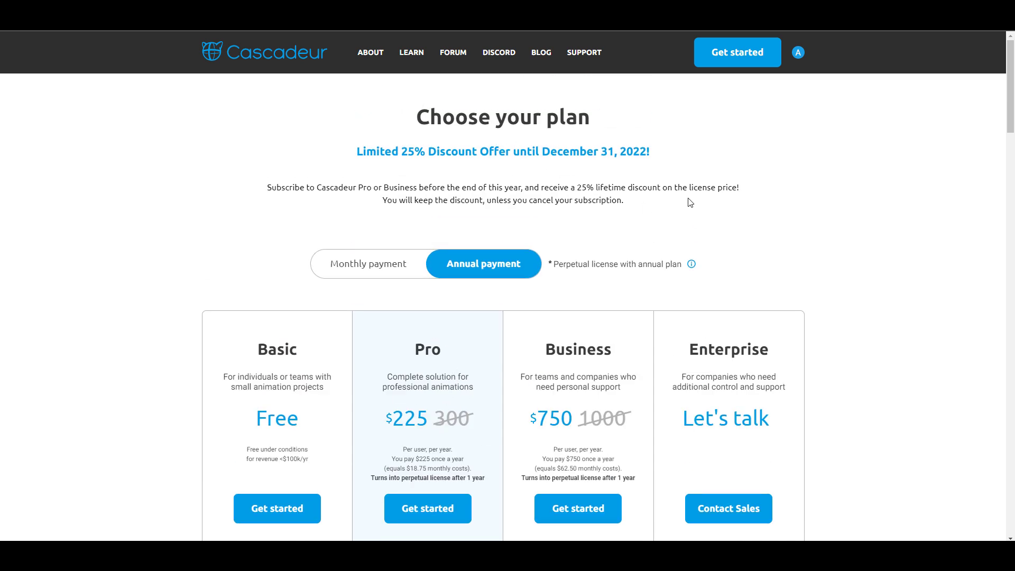
{"action": "scroll", "coordinate": [753, 252], "scroll_direction": "down", "scroll_amount": 1}
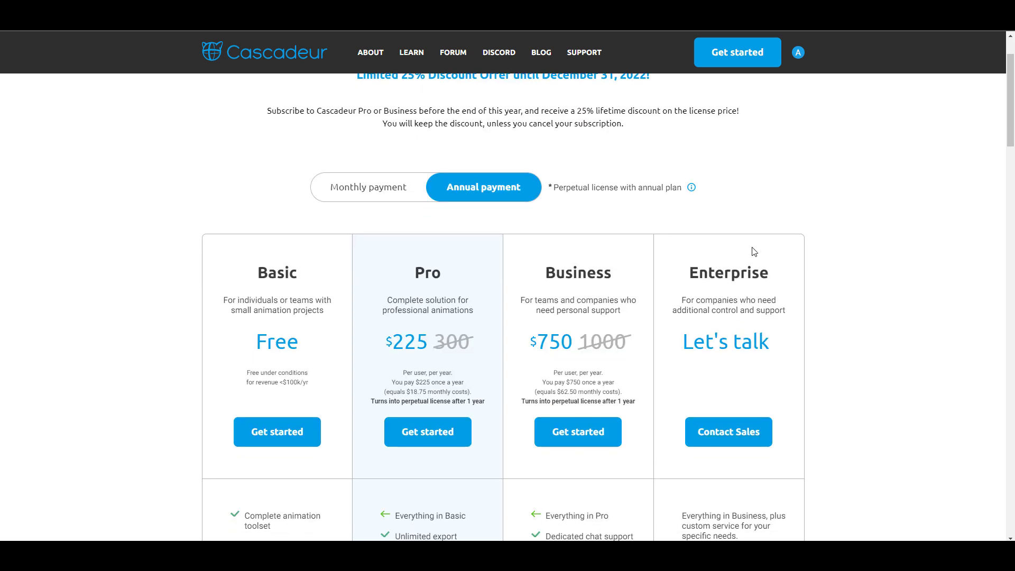